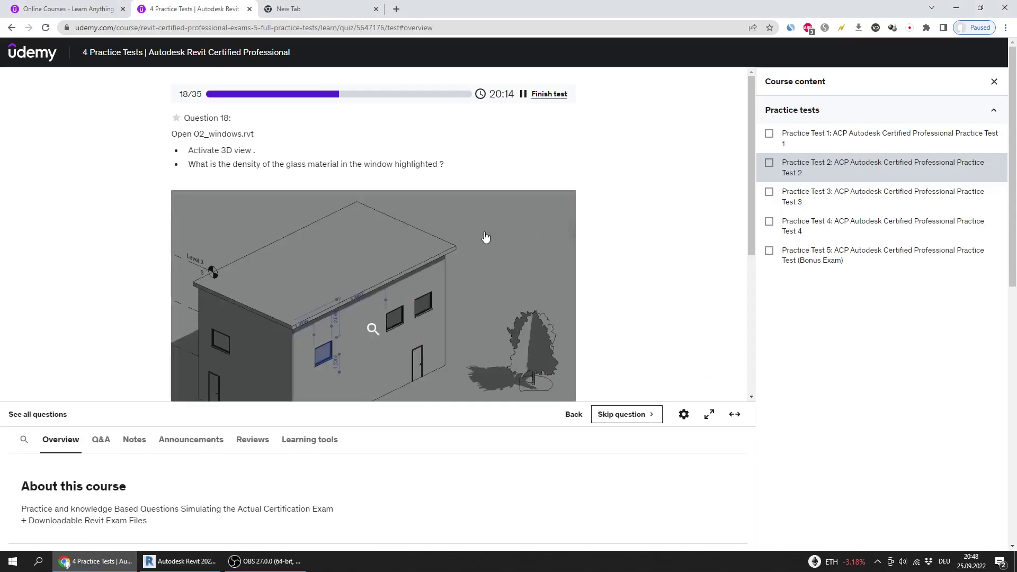
Read question 18 of the practice test, then switch to Revit and open 02_windows.rvt from the Practice Test 2 folder.
click(710, 414)
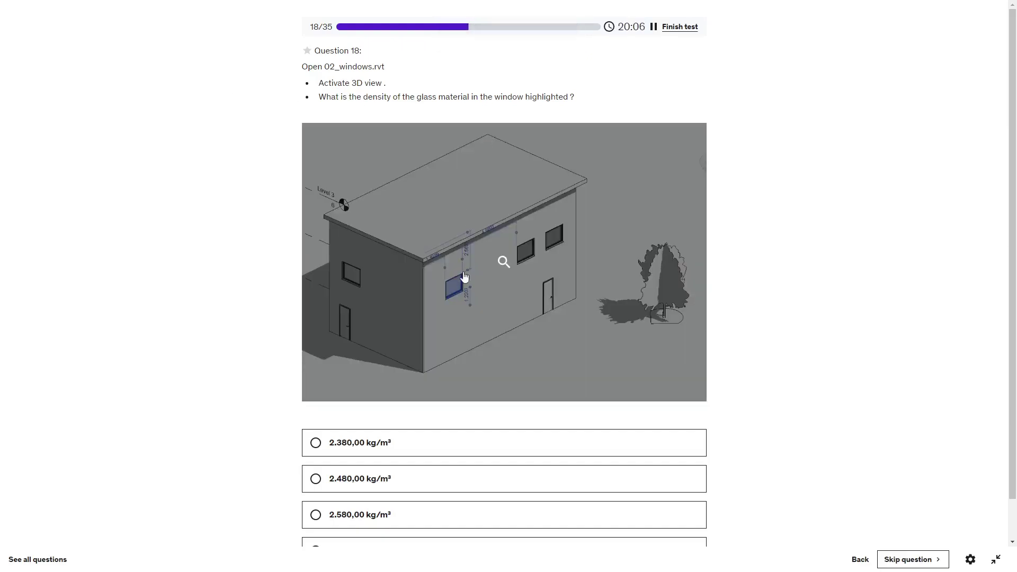
click(997, 566)
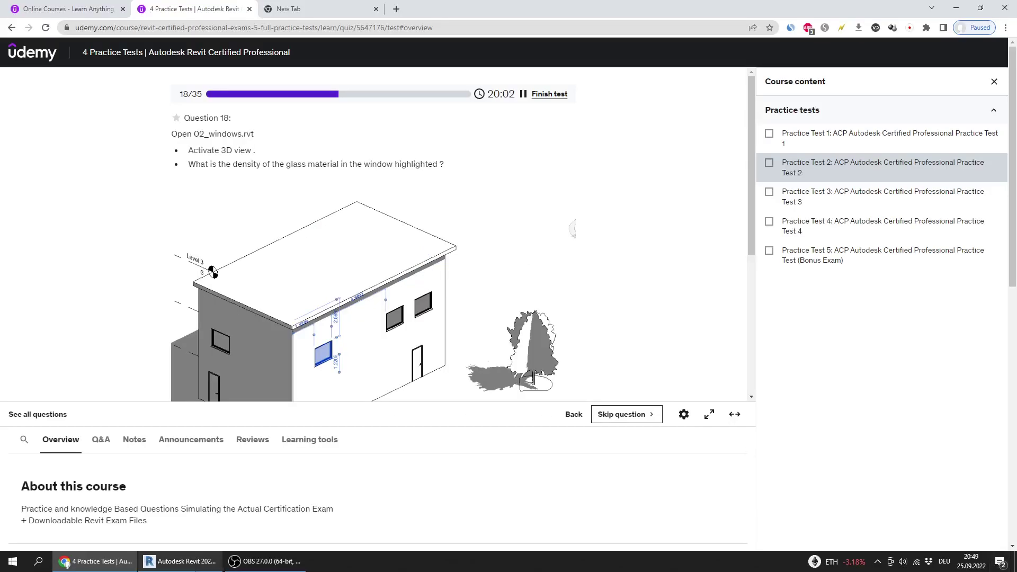
click(180, 561)
click(86, 126)
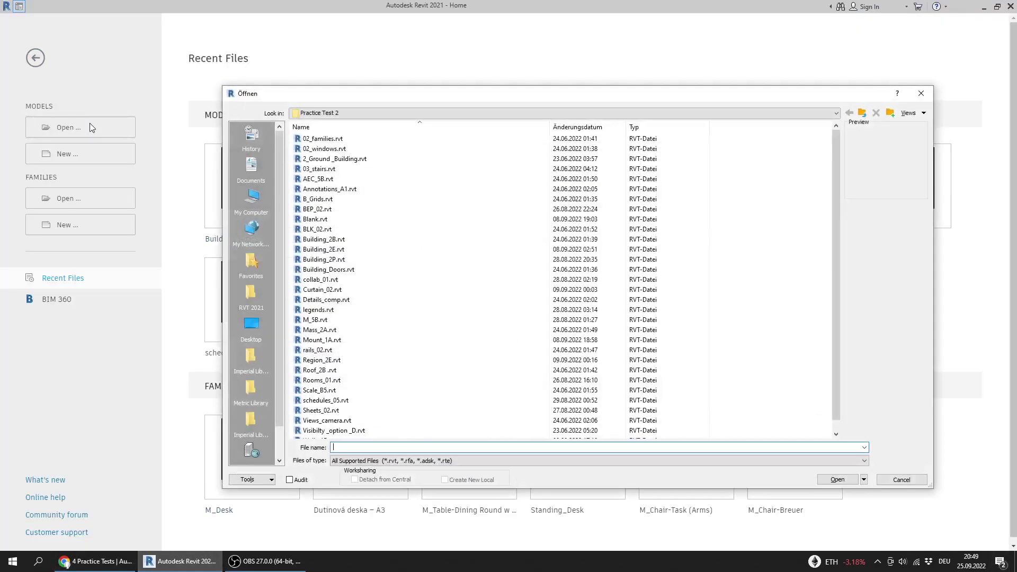
click(354, 169)
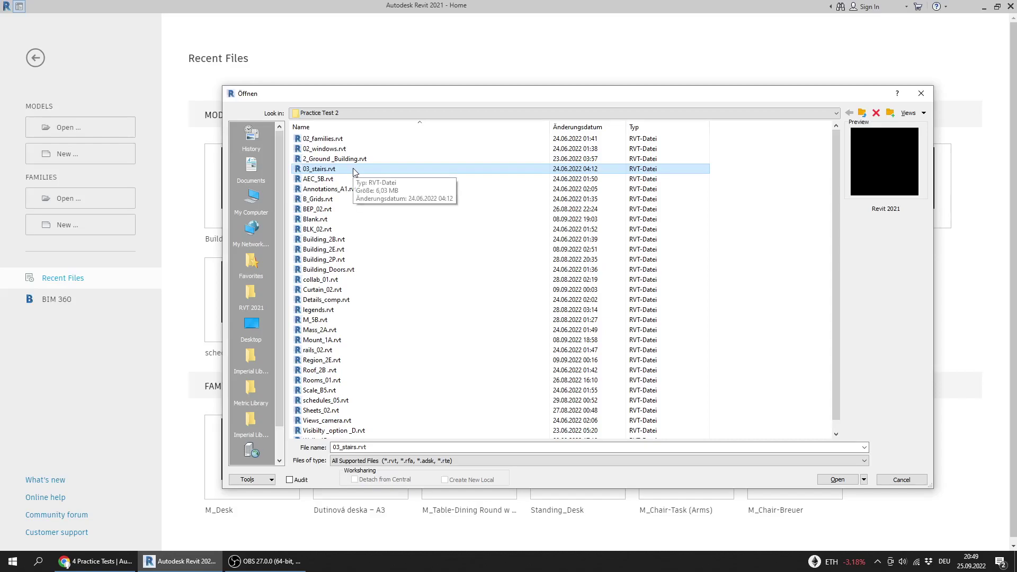
key(Home)
key(Down)
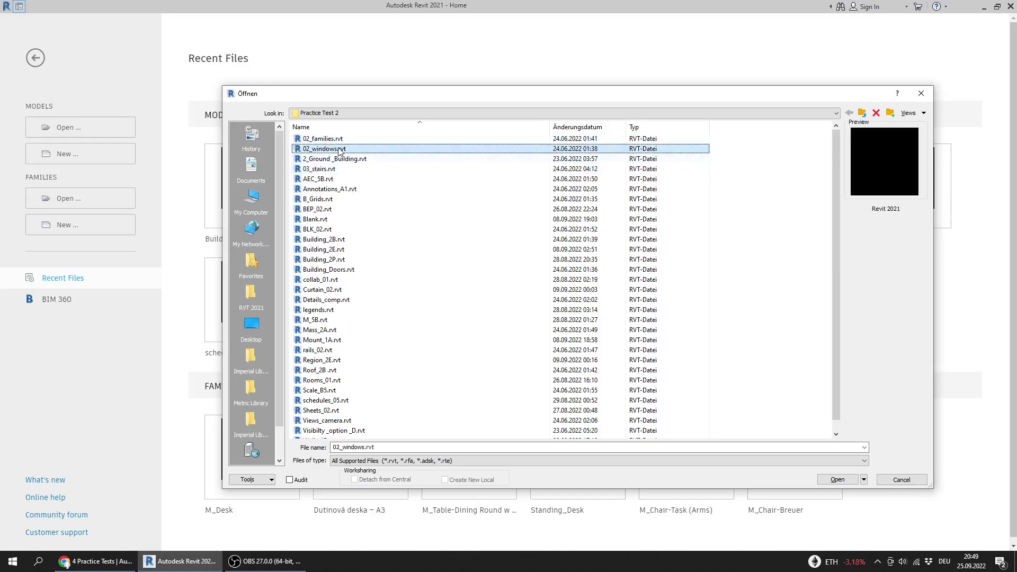
double_click(338, 149)
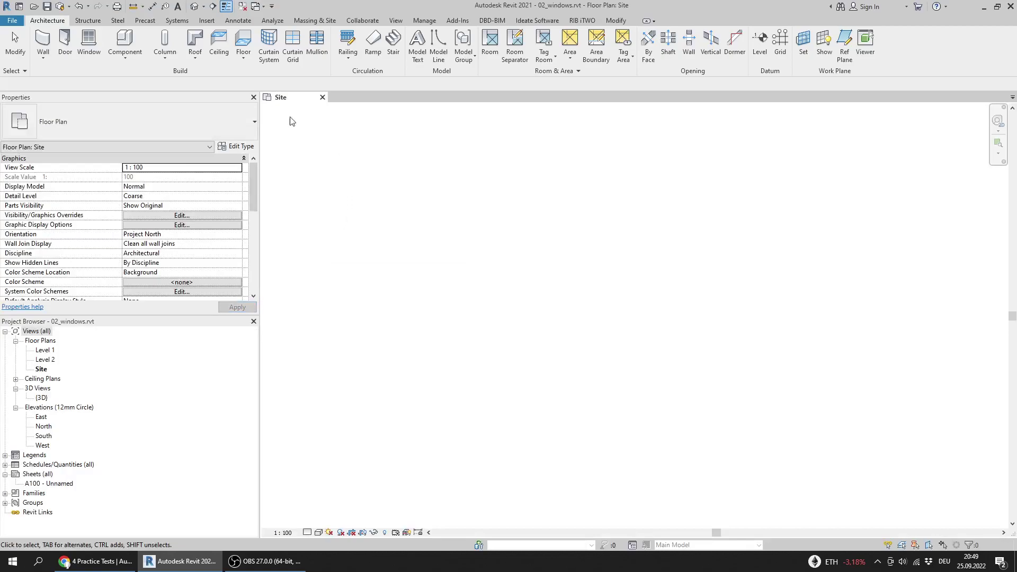
Open the default 3D view and select the window highlighted in question 18, rechecking it against the quiz.
click(195, 6)
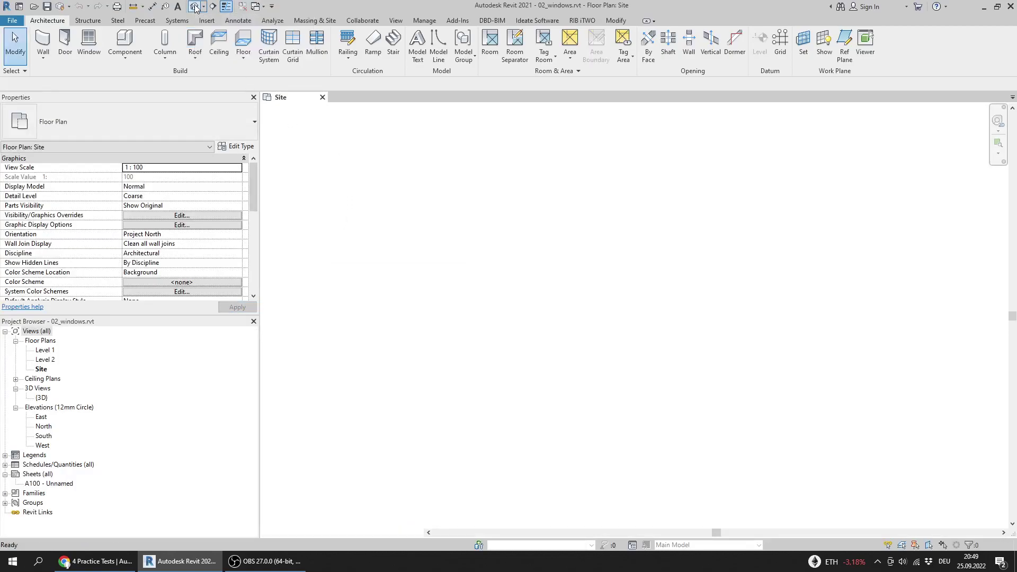
mouse_move(661, 337)
shift+middle_down()
mouse_move(438, 313)
mouse_move(567, 319)
mouse_move(594, 331)
mouse_move(565, 342)
shift+middle_up()
scroll(613, 321, up, 2)
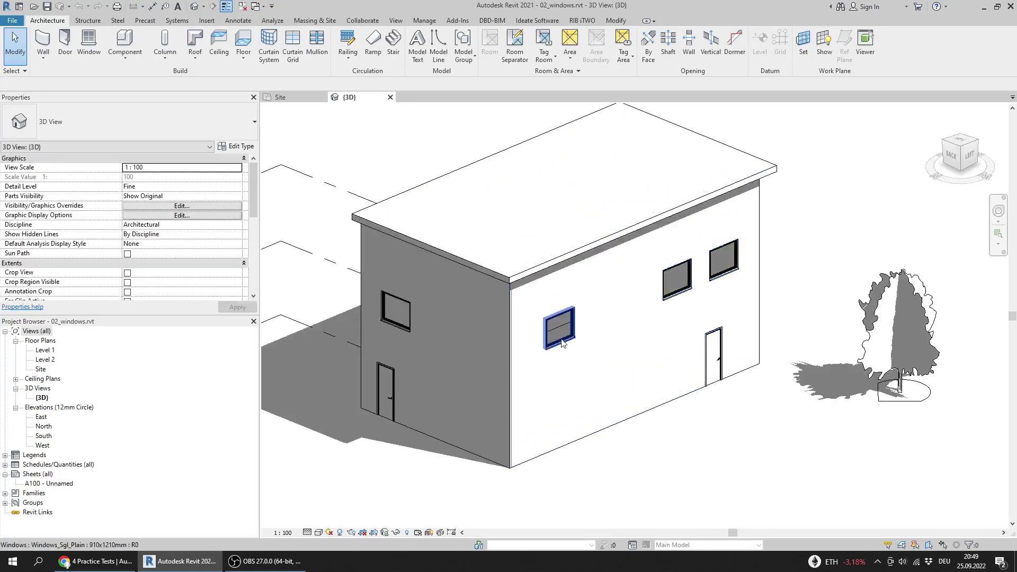
click(564, 342)
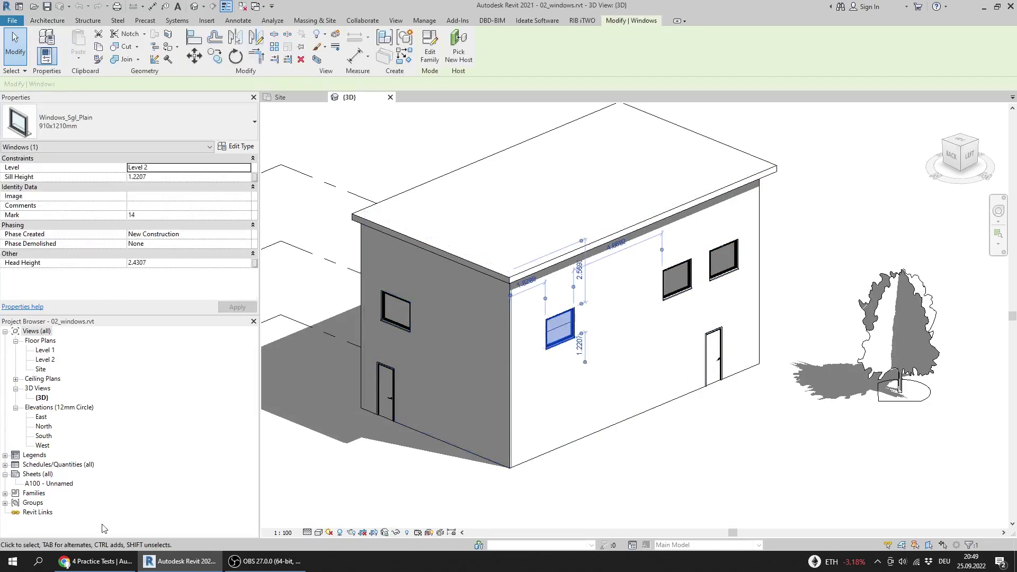
click(95, 561)
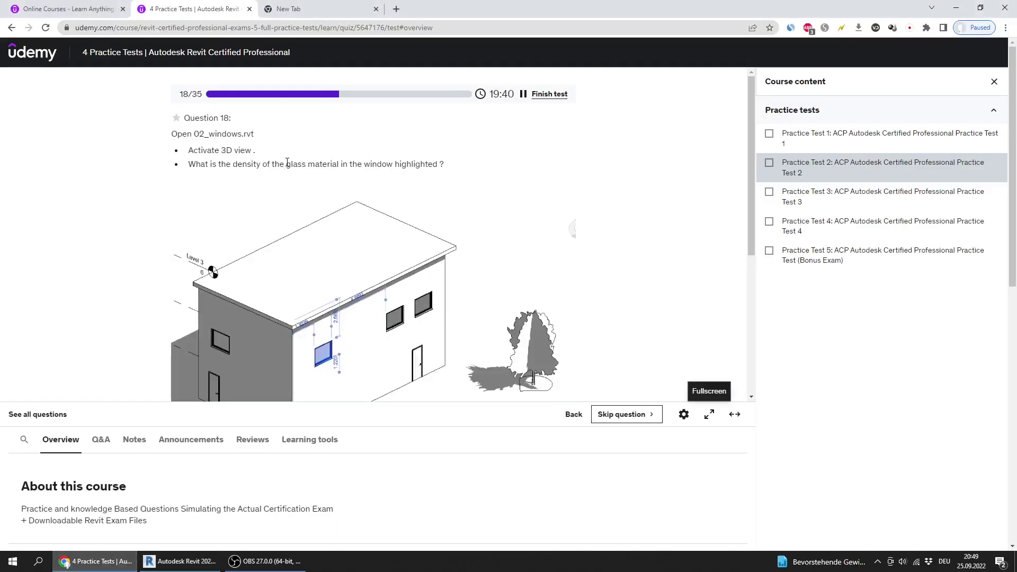
click(170, 566)
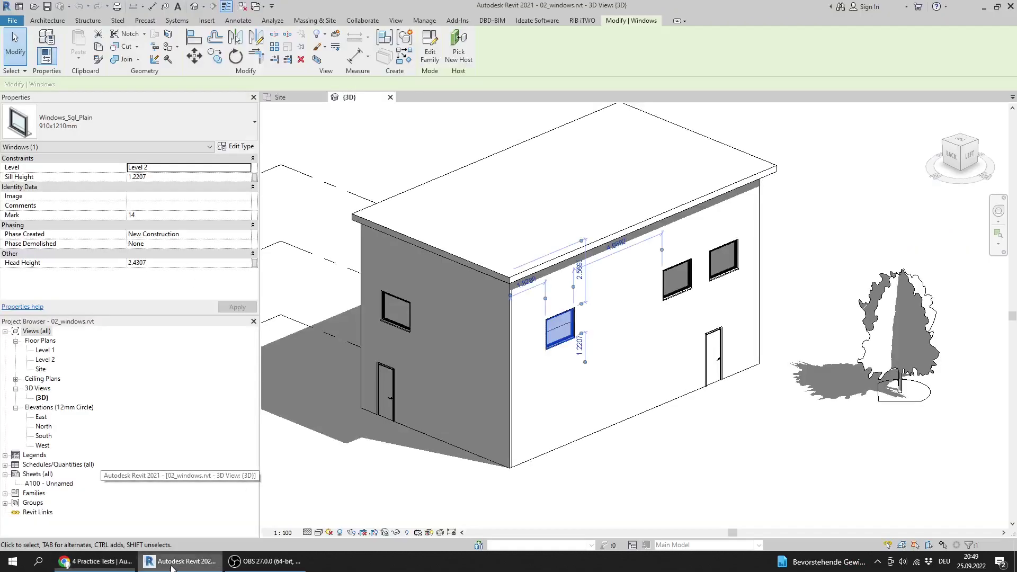
Open the selected window type's Glass material and examine the density among its thermal properties.
click(237, 147)
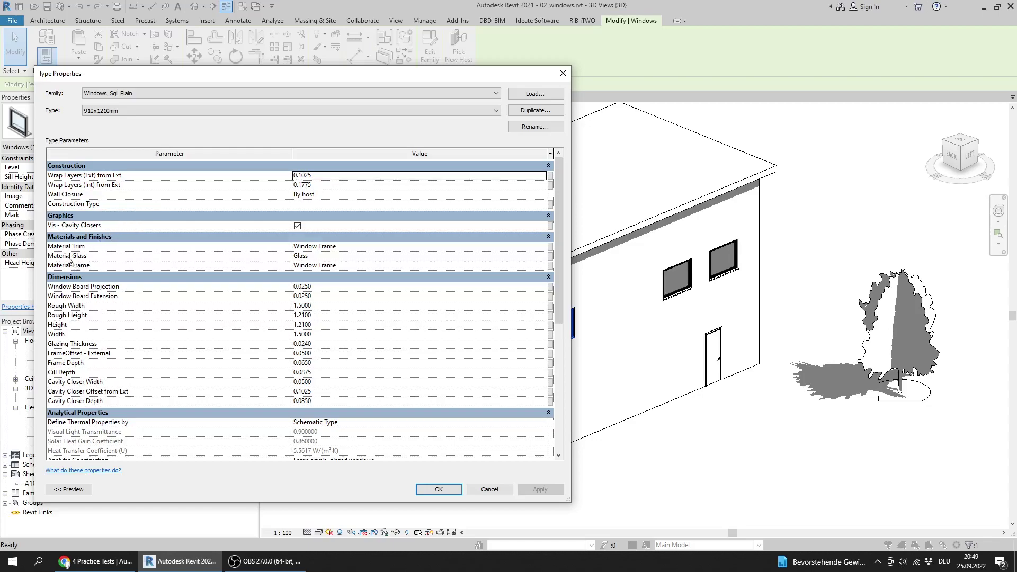
click(334, 259)
click(334, 257)
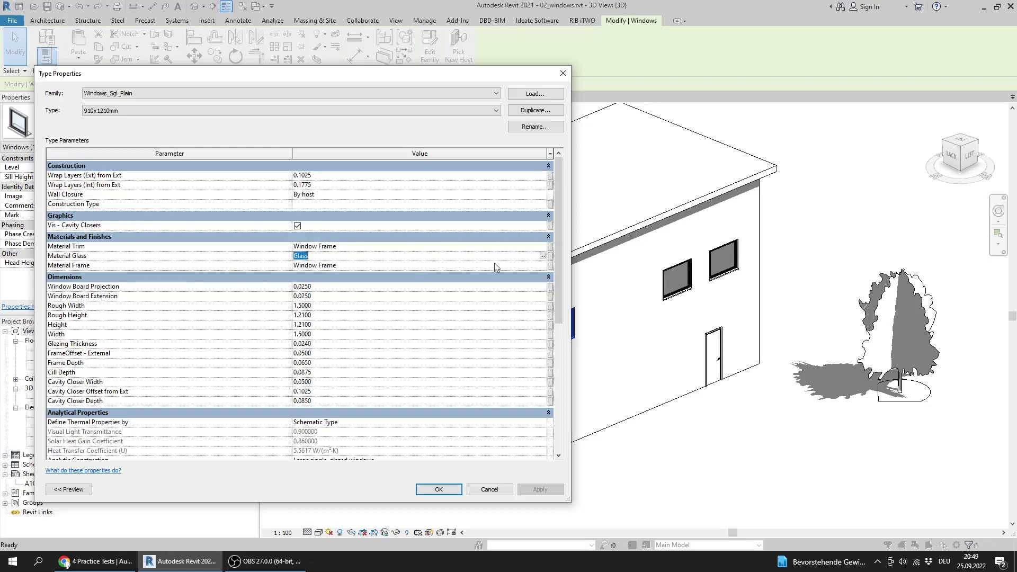
click(542, 256)
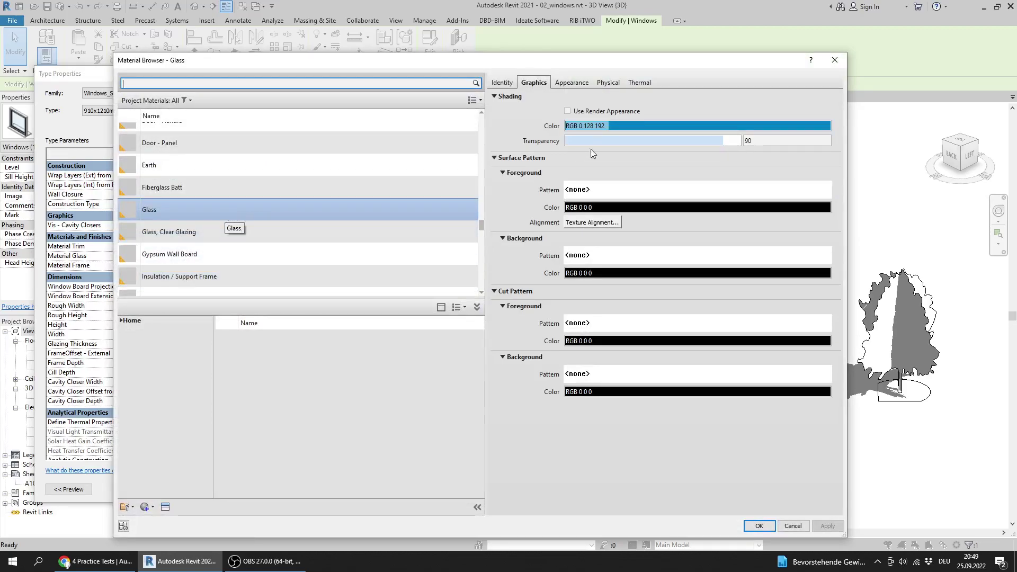
click(638, 82)
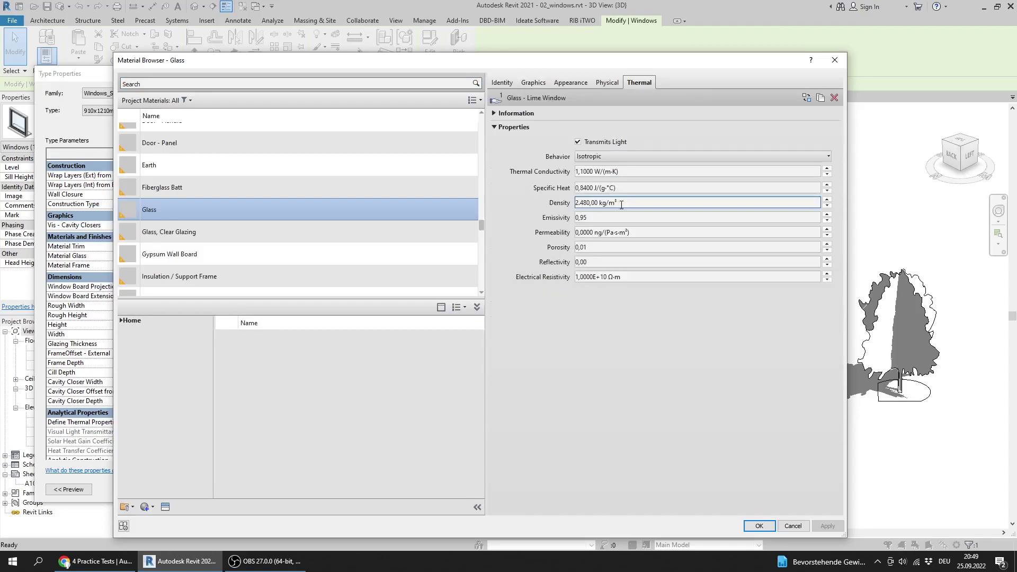
click(637, 200)
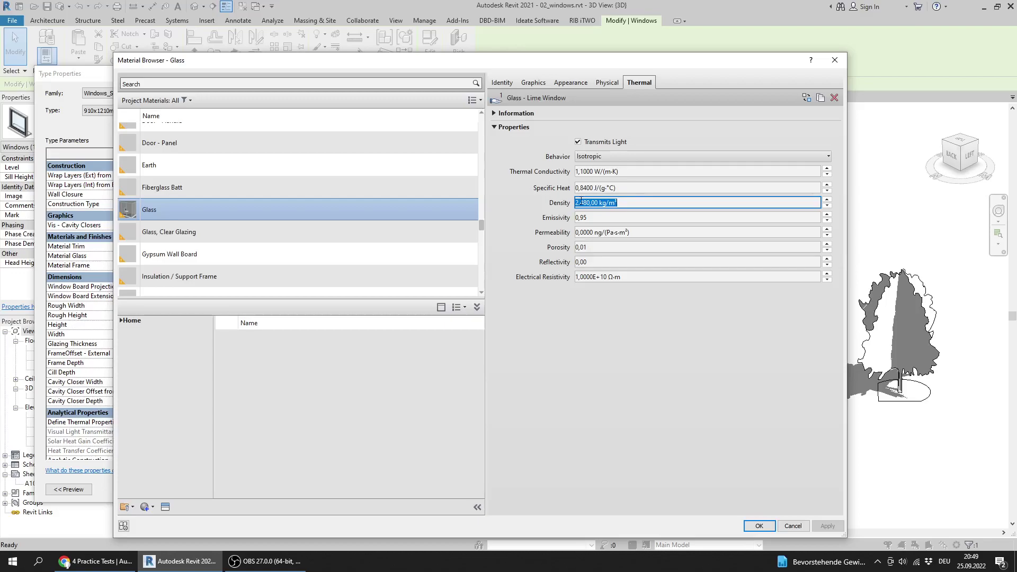
Switch to the quiz in Chrome, answer question 18 with 2.480,00 kg/m³ and go on to read question 19.
key(alt+Tab)
scroll(164, 237, down, 5)
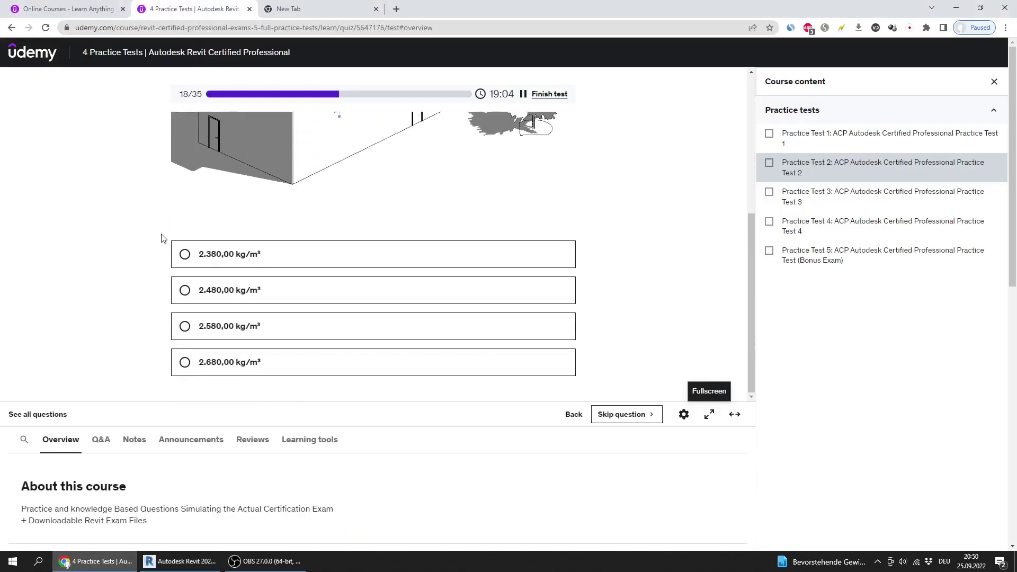
click(206, 291)
scroll(133, 273, up, 5)
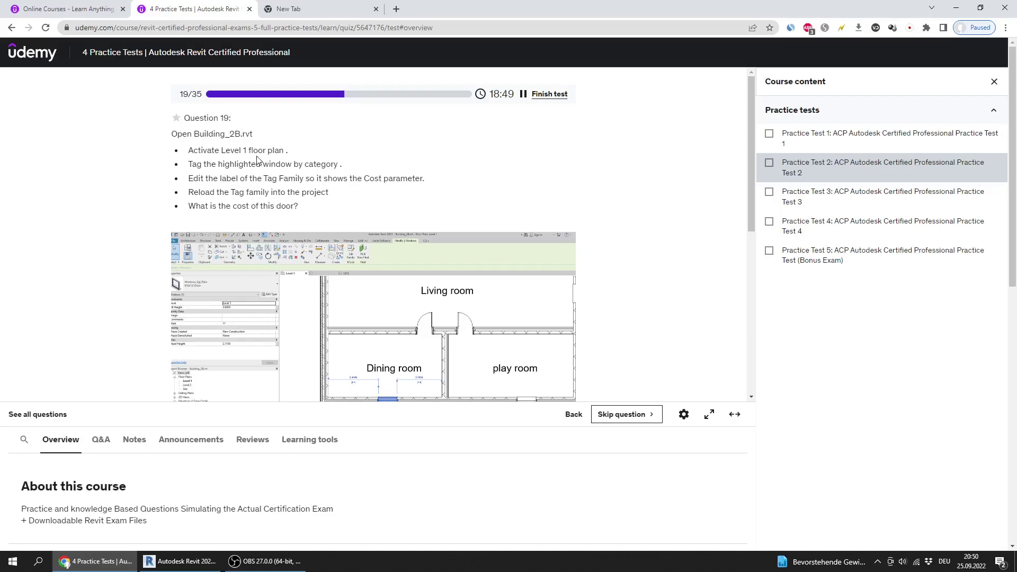
click(705, 418)
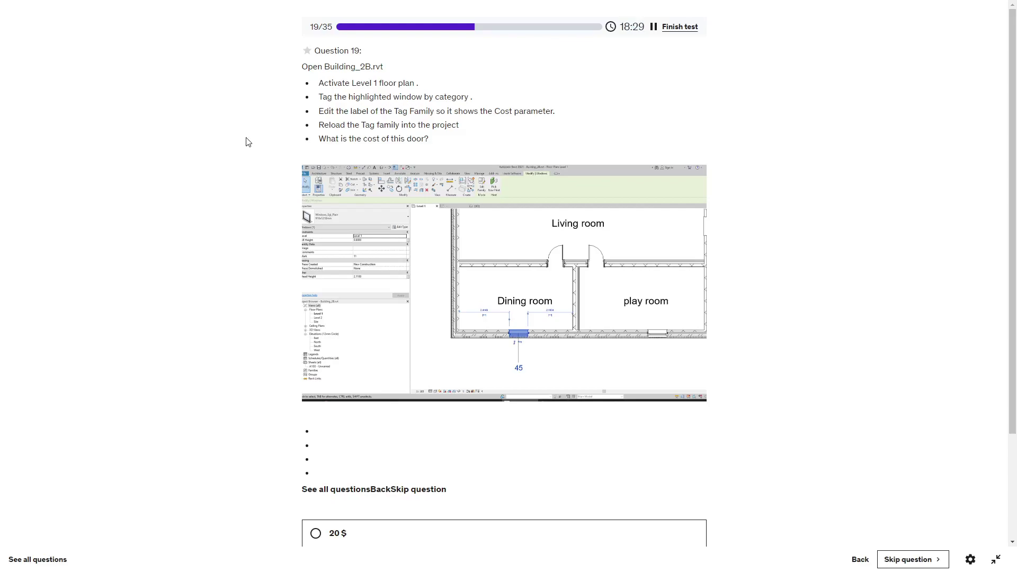
key(Escape)
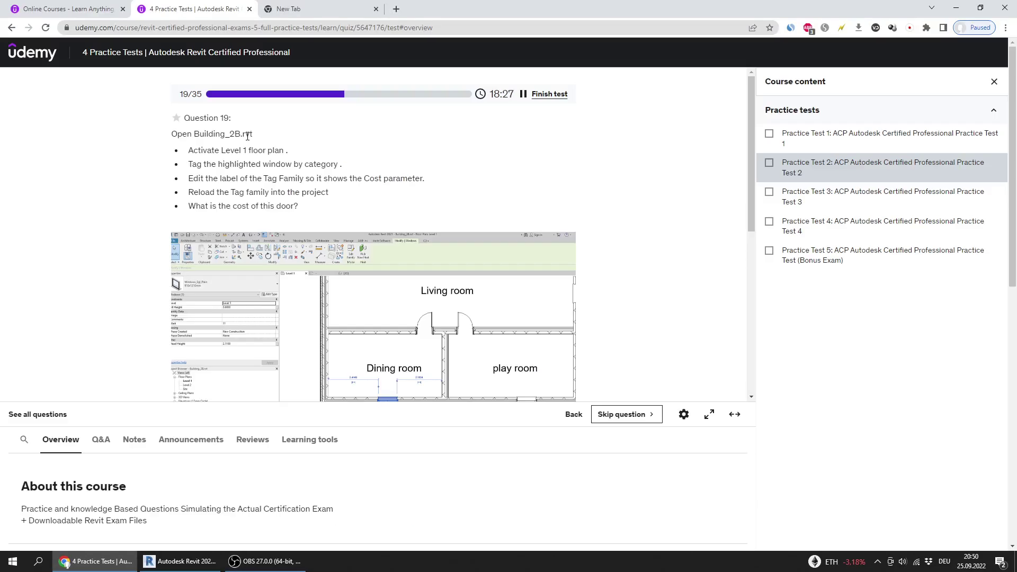
Switch to Revit, dismiss the material and type properties dialogs, and close both open views of 02_windows.rvt.
click(181, 561)
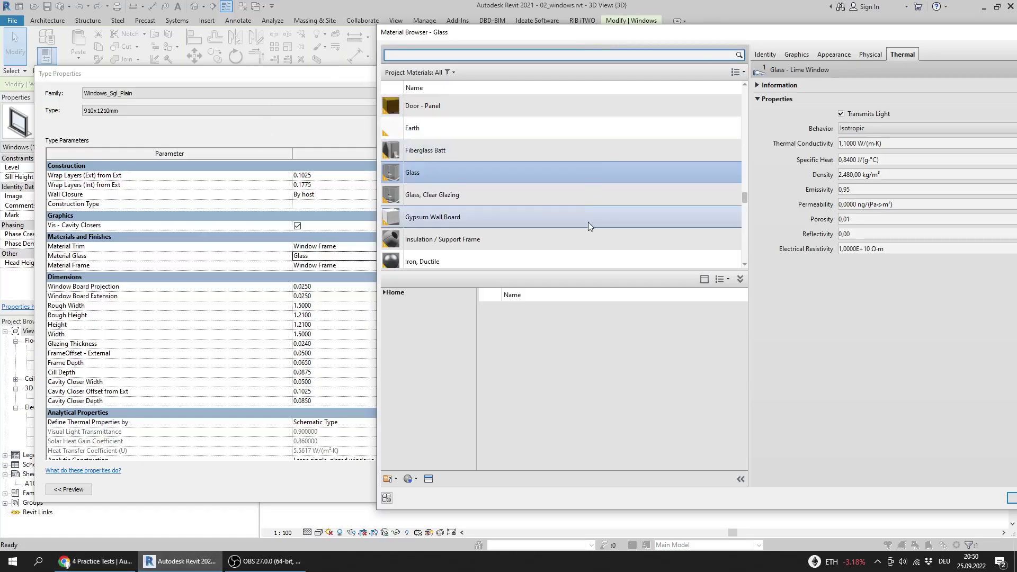
key(Escape)
click(563, 73)
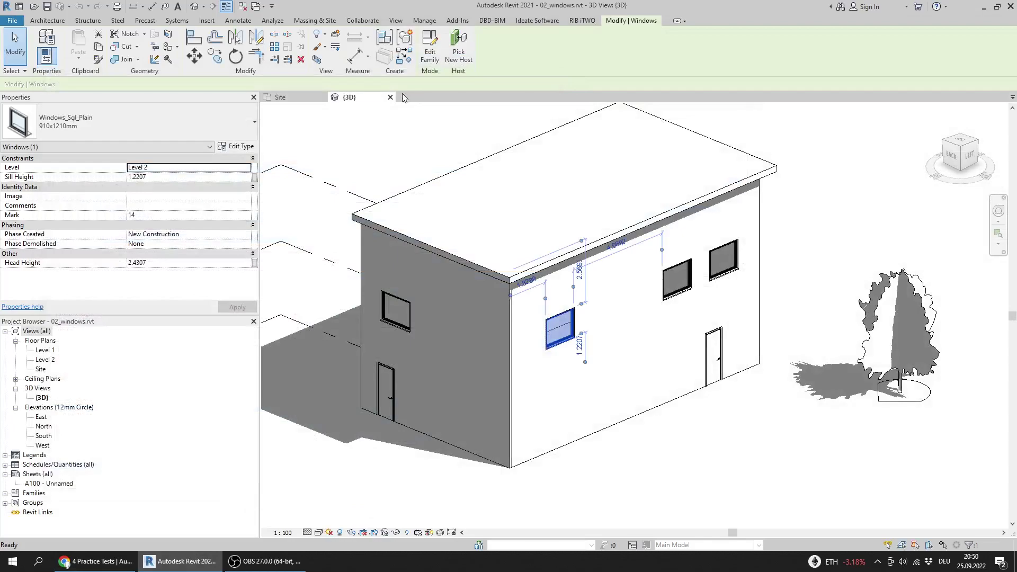
click(389, 98)
click(322, 98)
Check the file name required by question 19 and open Building_2B.rvt in Revit.
click(59, 128)
click(116, 566)
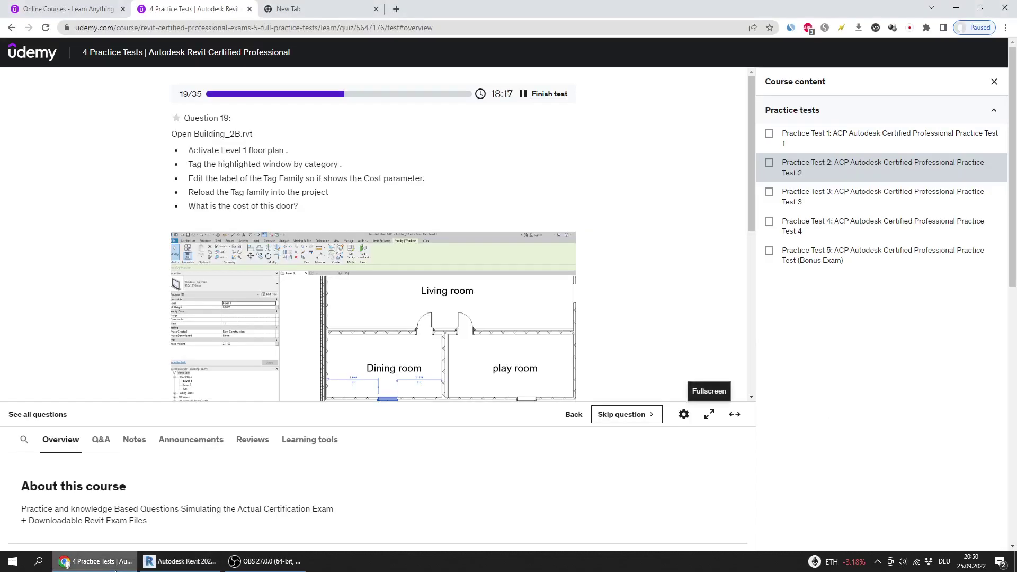
click(180, 561)
click(321, 280)
key(b)
key(b)
key(b)
key(b)
key(b)
key(Return)
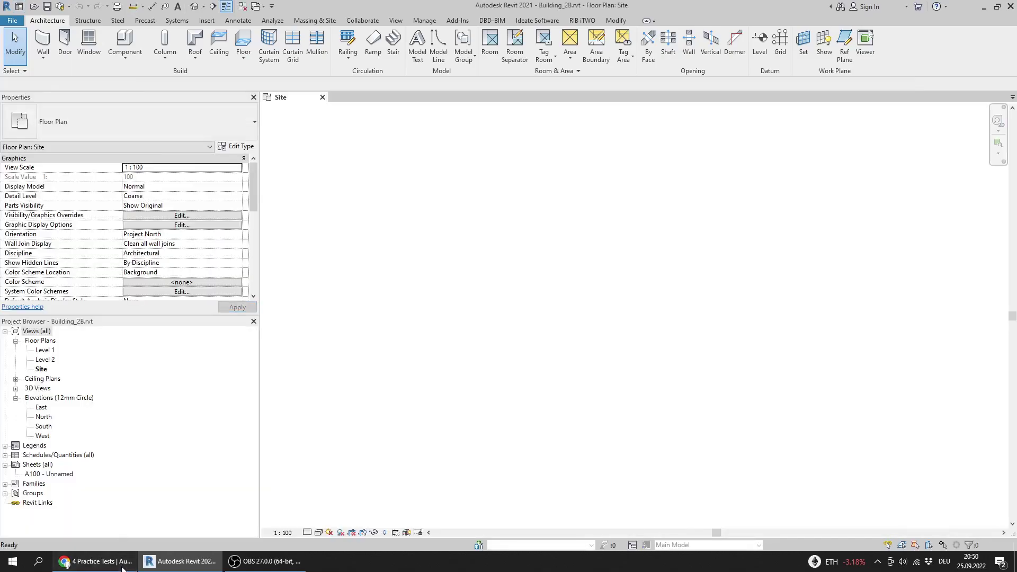
Open the Level 1 floor plan, checking the instructions of question 19 in the quiz.
click(123, 565)
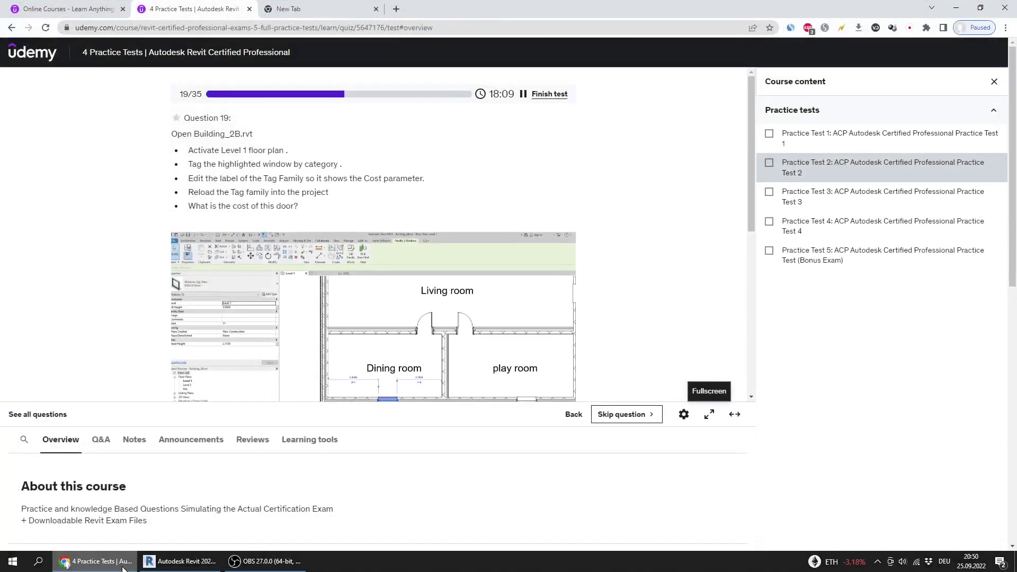
click(180, 561)
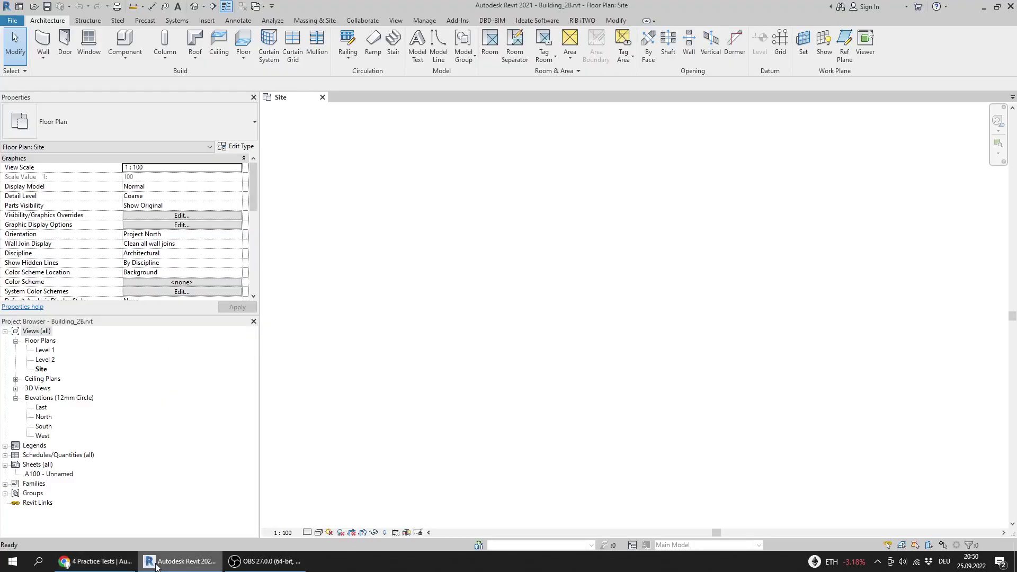
double_click(46, 351)
scroll(536, 288, down, 5)
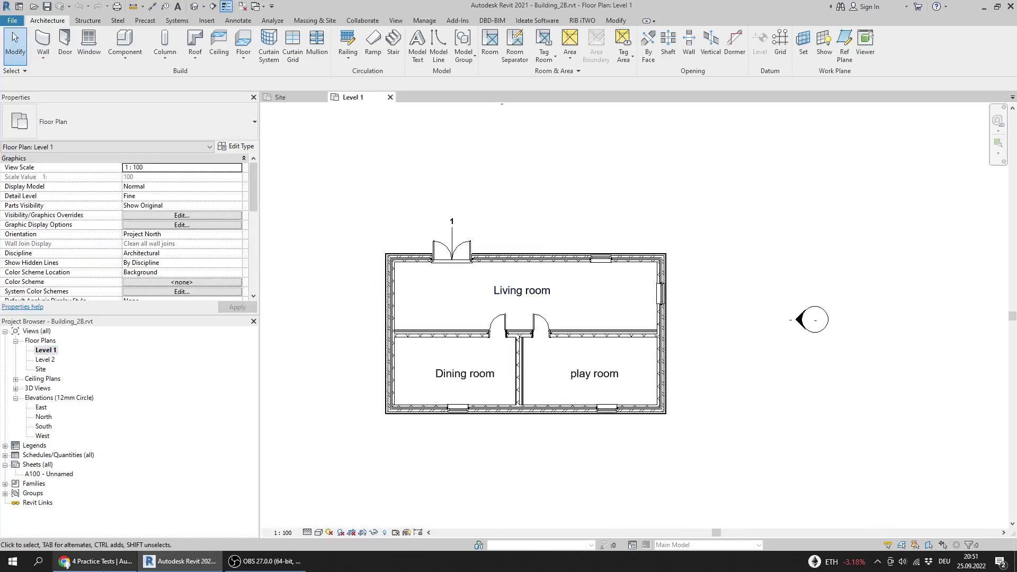
click(65, 562)
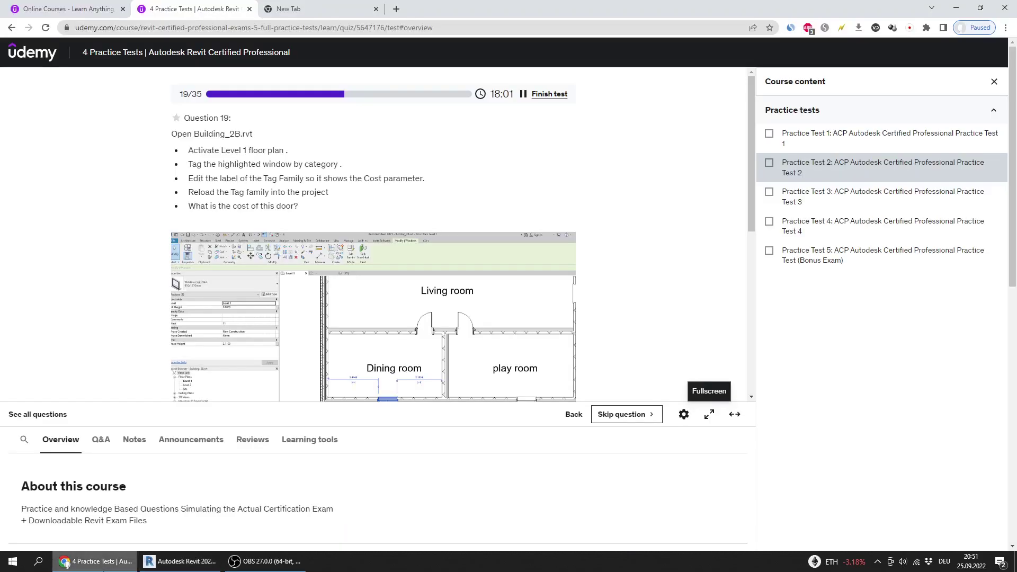
click(180, 561)
scroll(437, 350, down, 2)
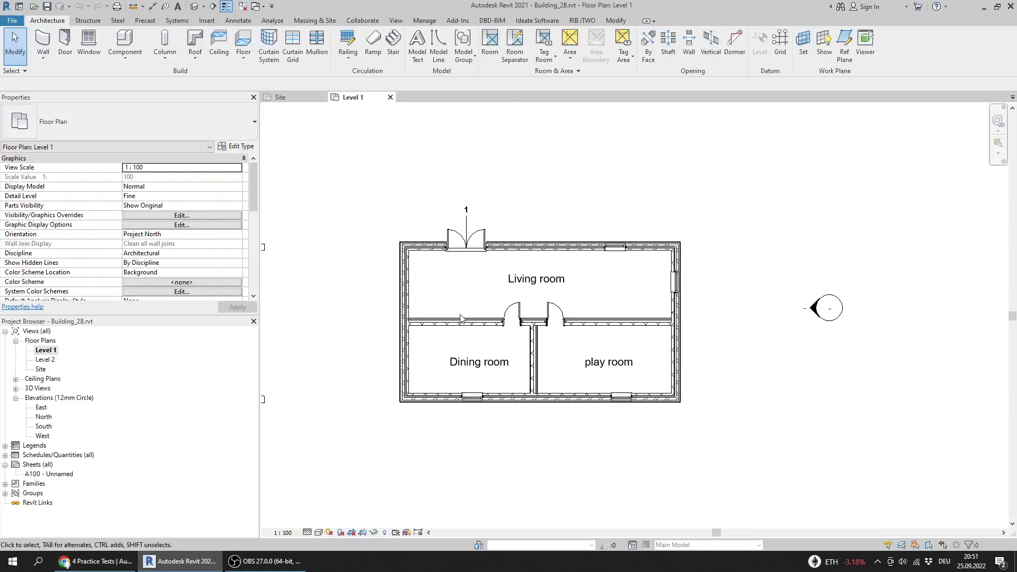
Tag the dining room's exterior window by category, with a leader, in the Level 1 plan.
click(233, 21)
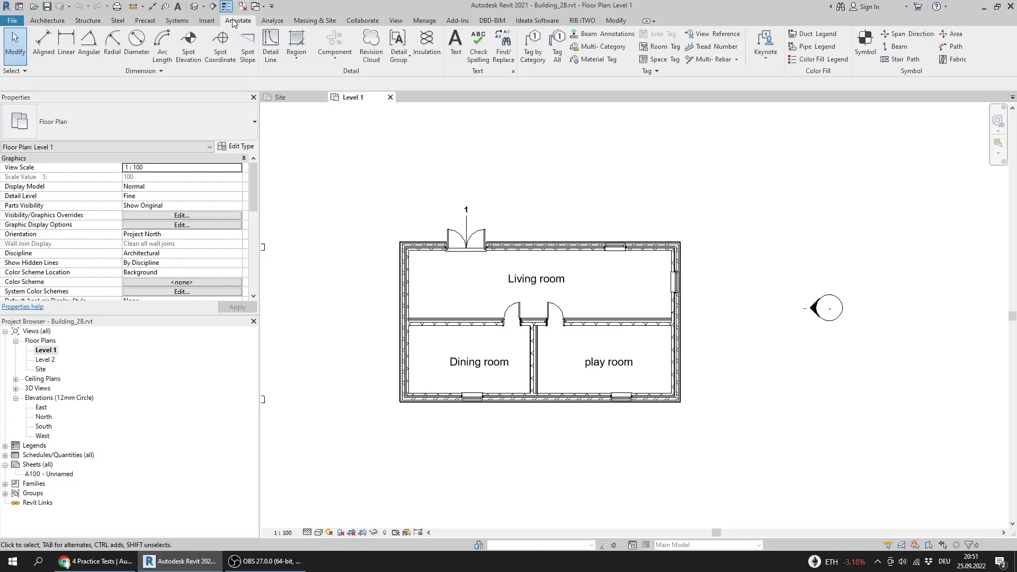
click(534, 52)
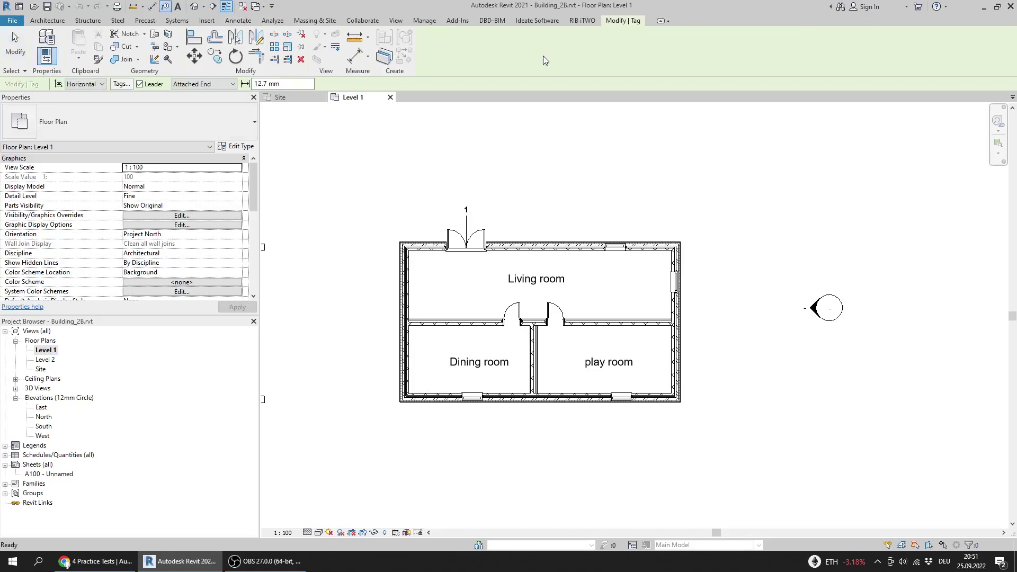
click(473, 401)
scroll(517, 411, up, 3)
mouse_move(518, 412)
middle_down()
mouse_move(485, 366)
mouse_move(546, 390)
middle_up()
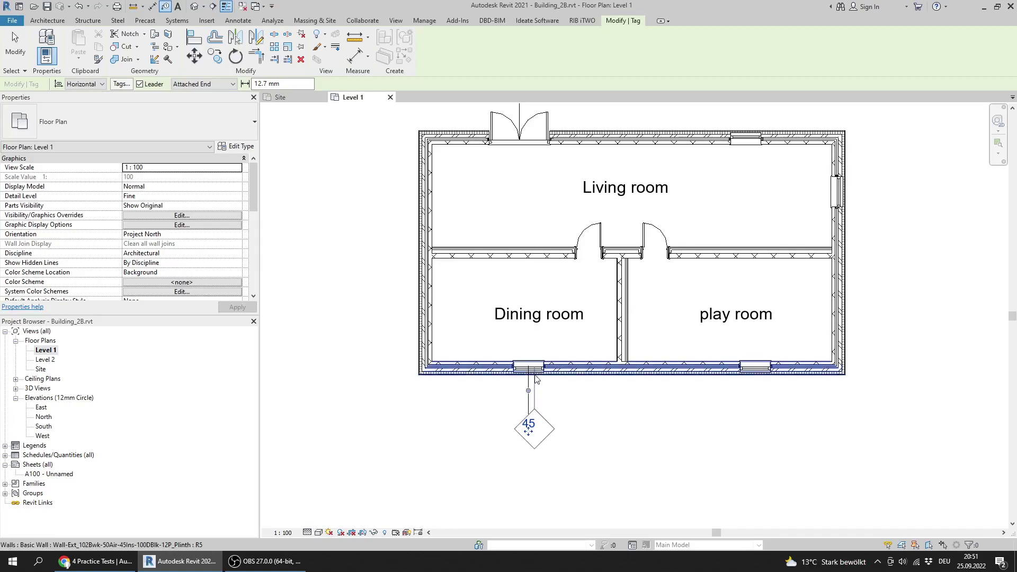
key(Escape)
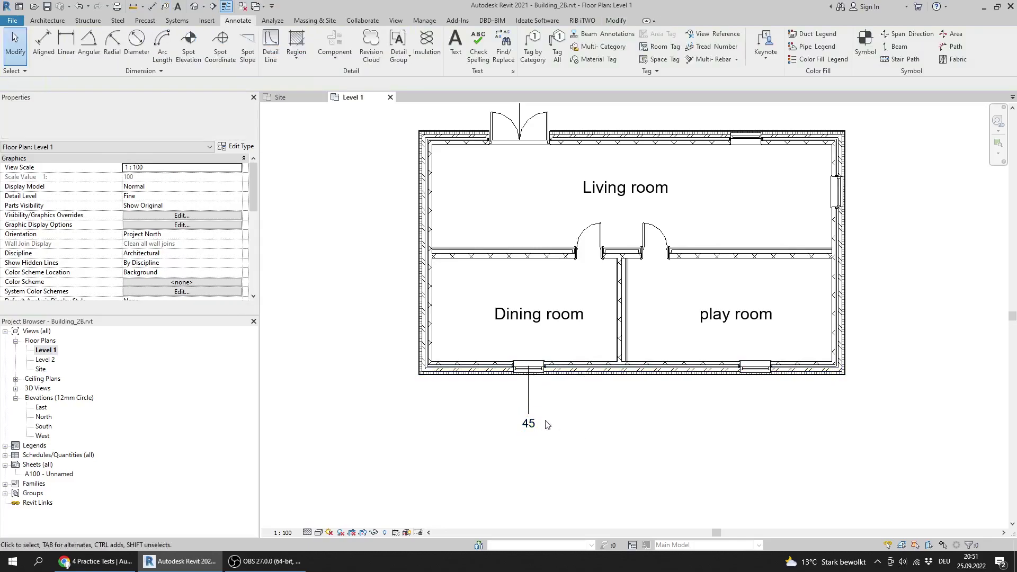
Open the family of the dining room window's tag for editing and select its label.
click(530, 398)
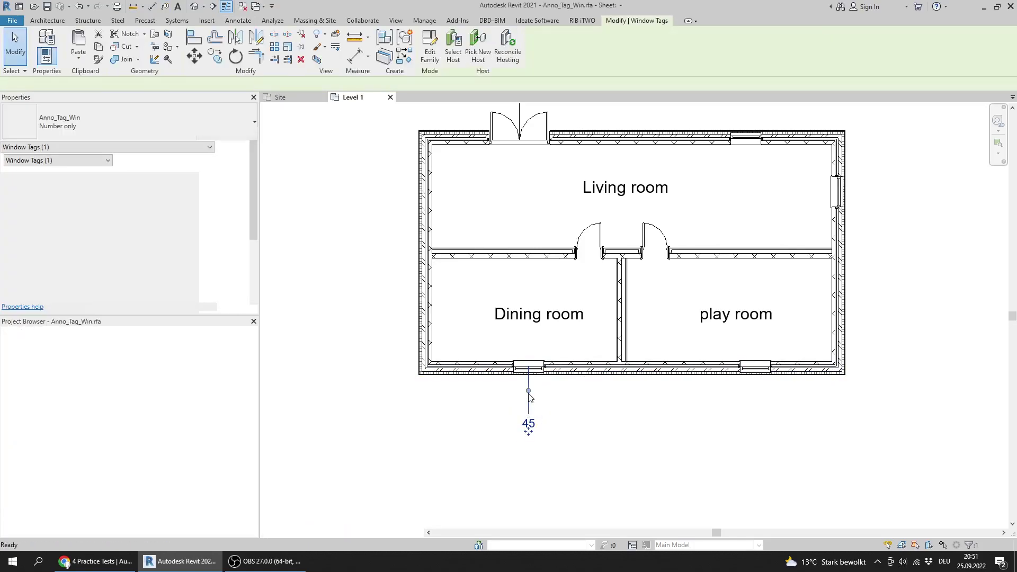
double_click(530, 398)
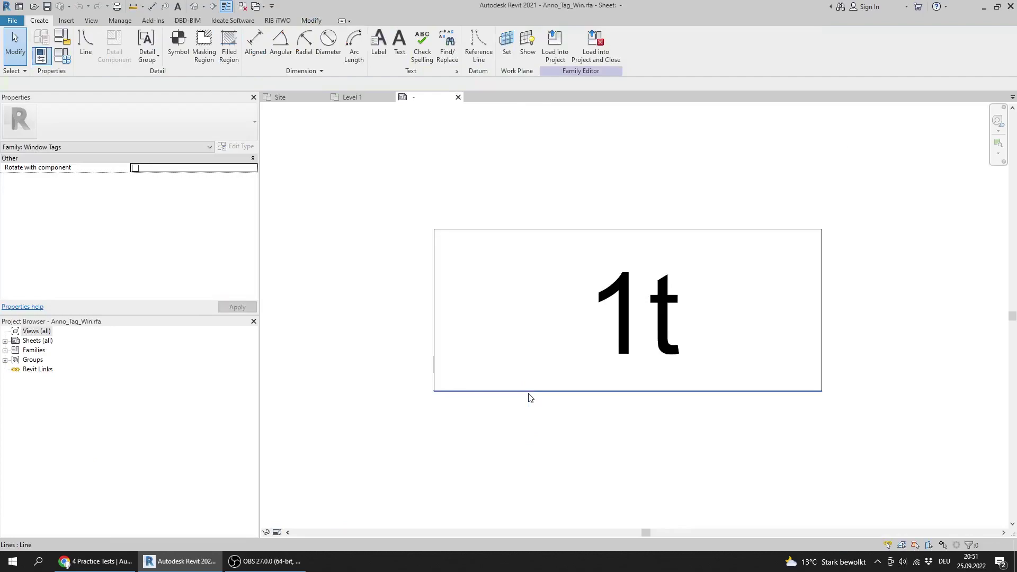
click(619, 318)
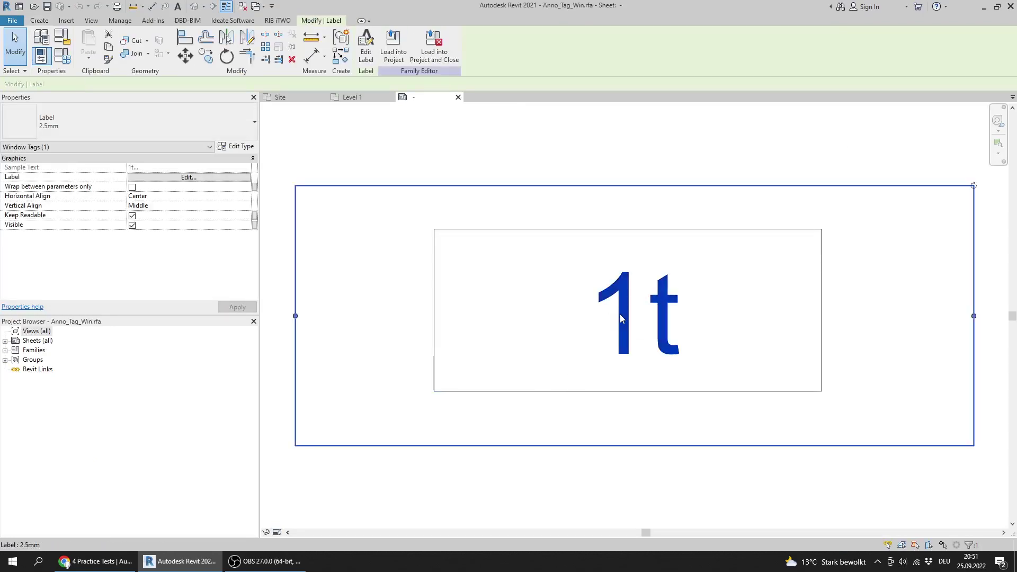
scroll(529, 298, down, 3)
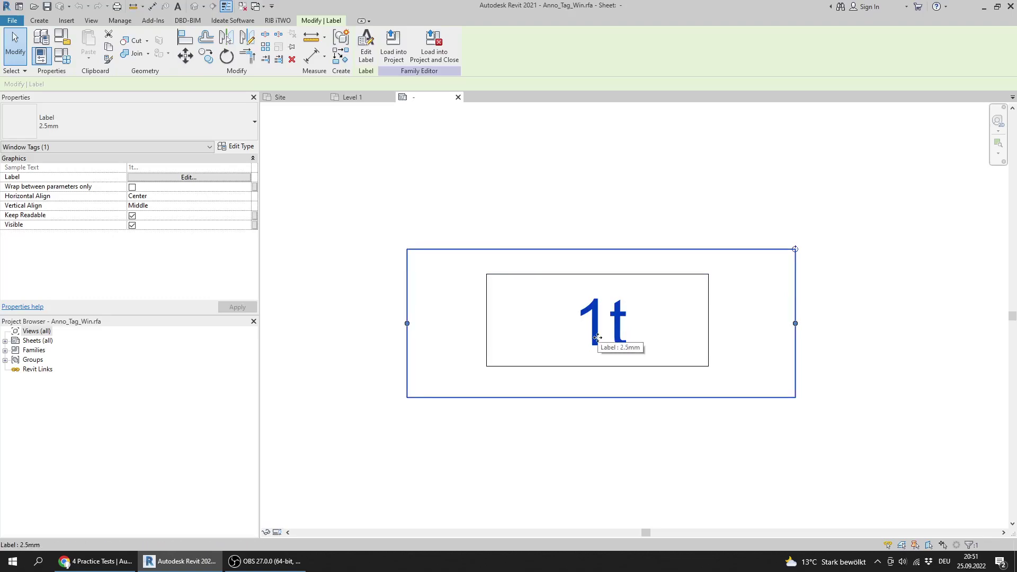
Replace the Type Mark parameter in the window tag's label with the Cost parameter.
click(367, 59)
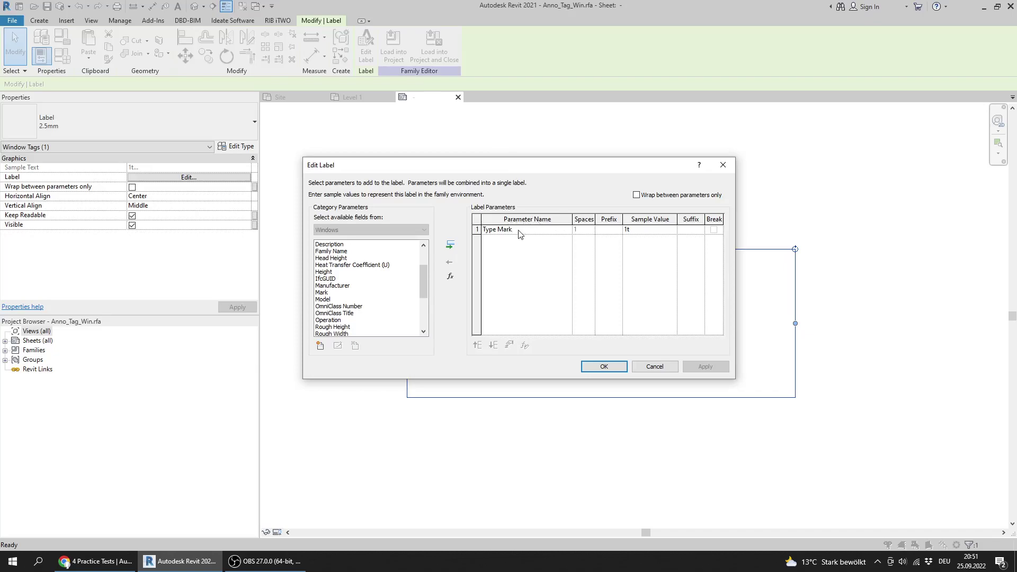
click(502, 233)
click(449, 258)
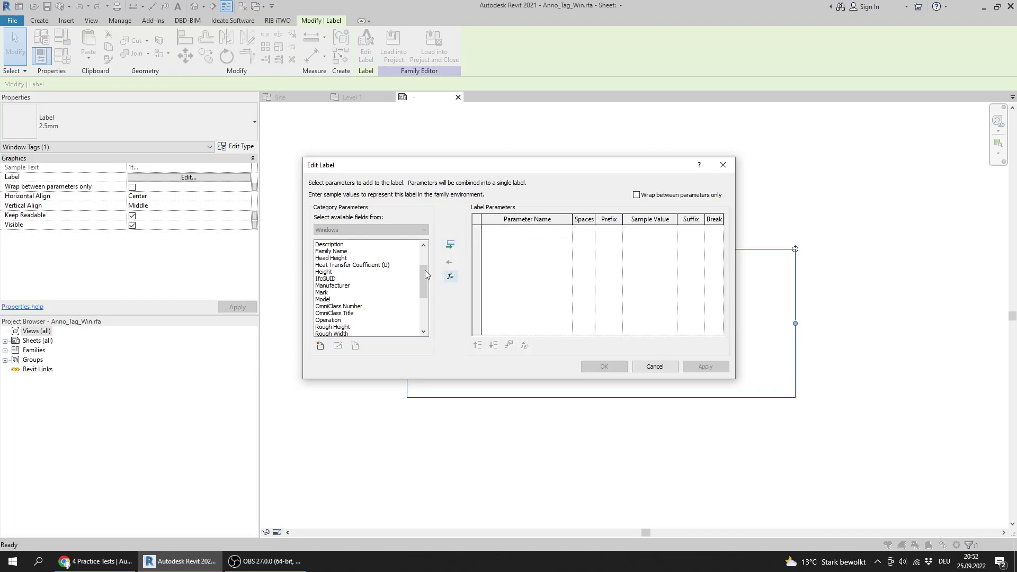
click(330, 267)
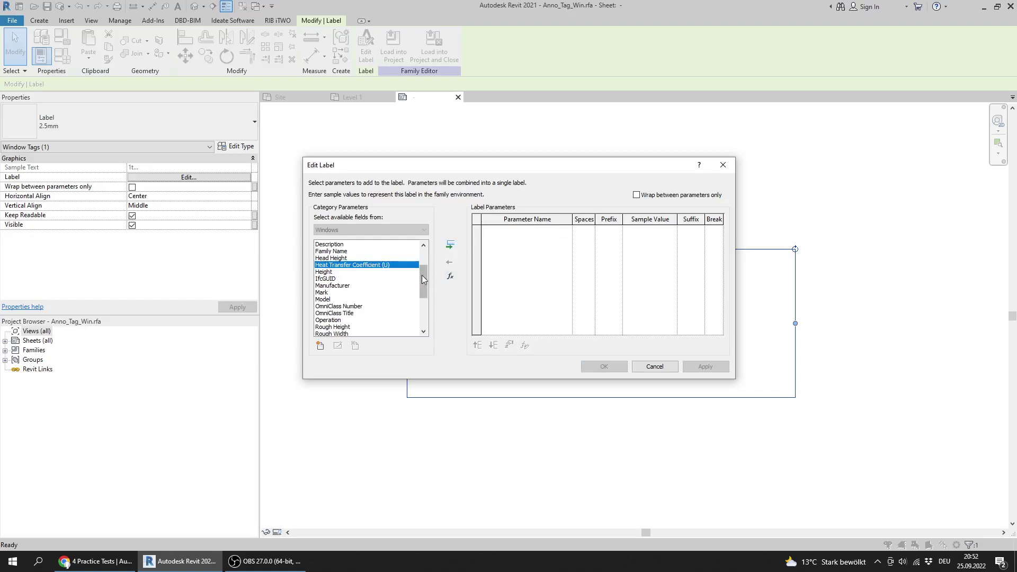
drag(427, 276, 428, 289)
scroll(427, 297, down, 1)
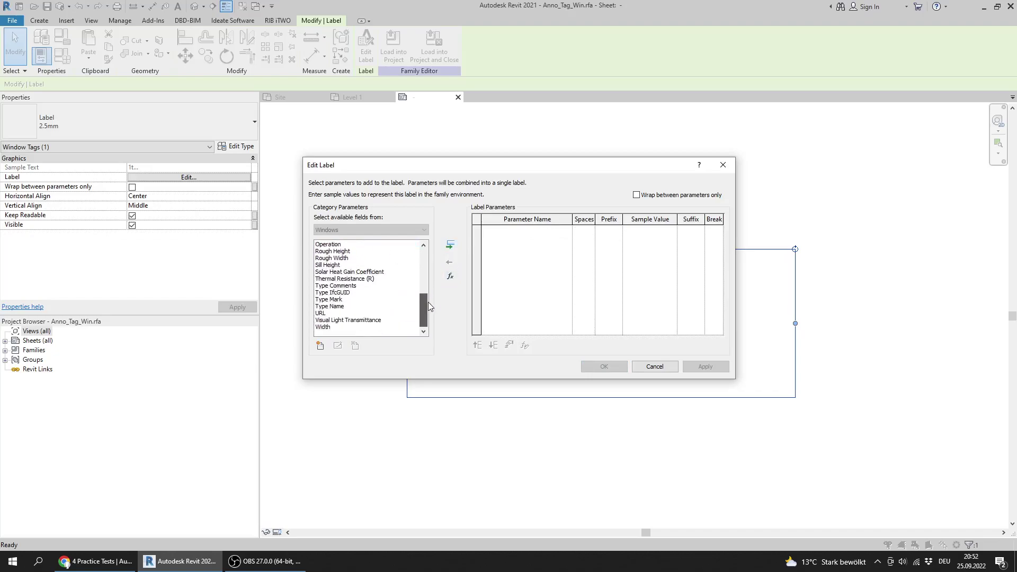
click(382, 272)
scroll(371, 272, up, 5)
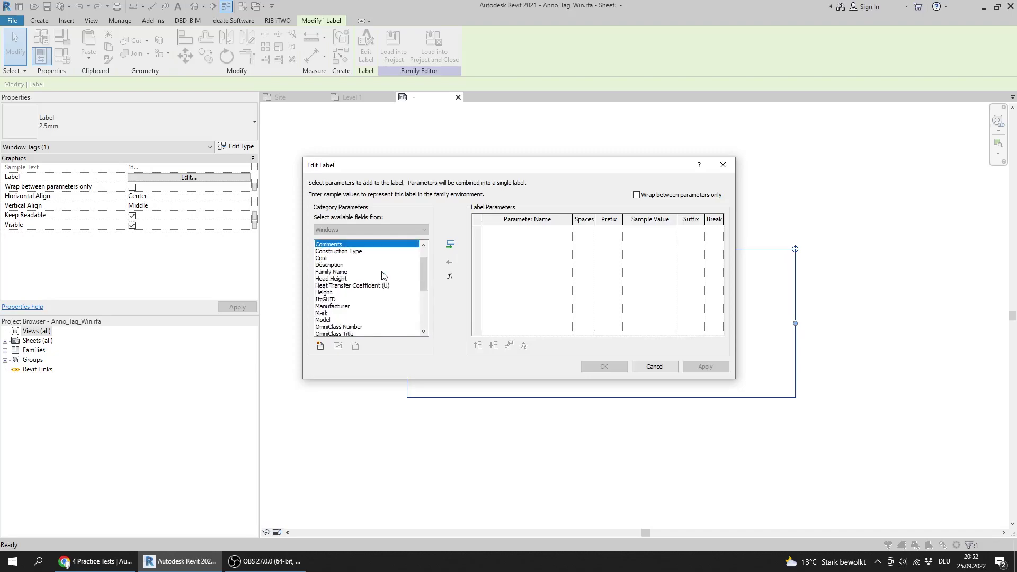
click(325, 258)
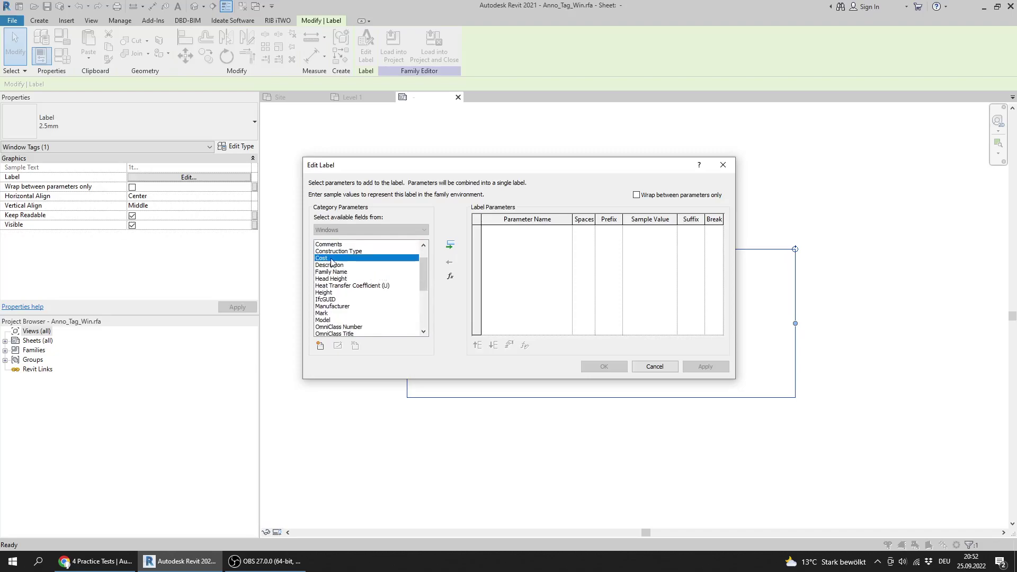
double_click(332, 258)
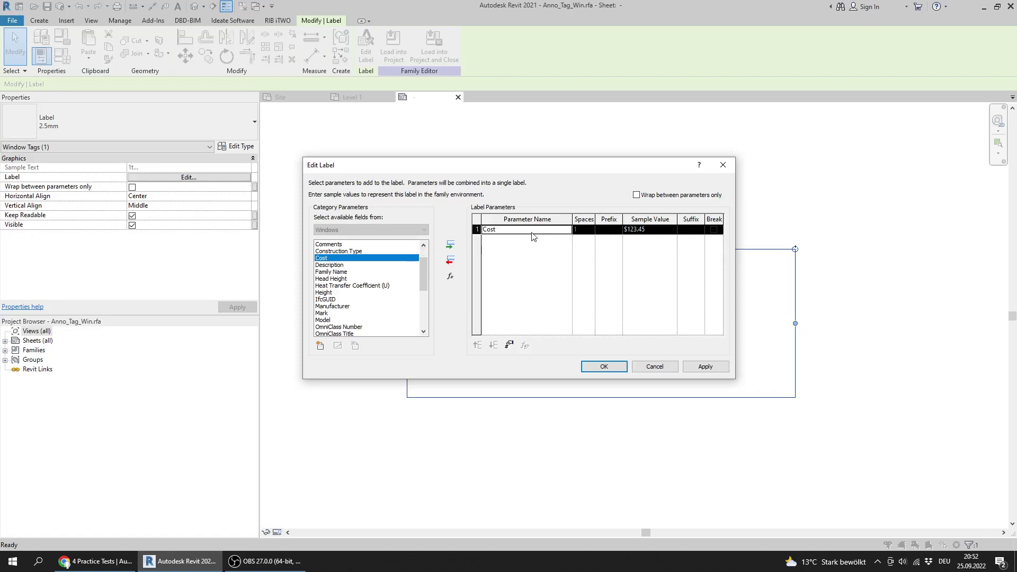
click(604, 367)
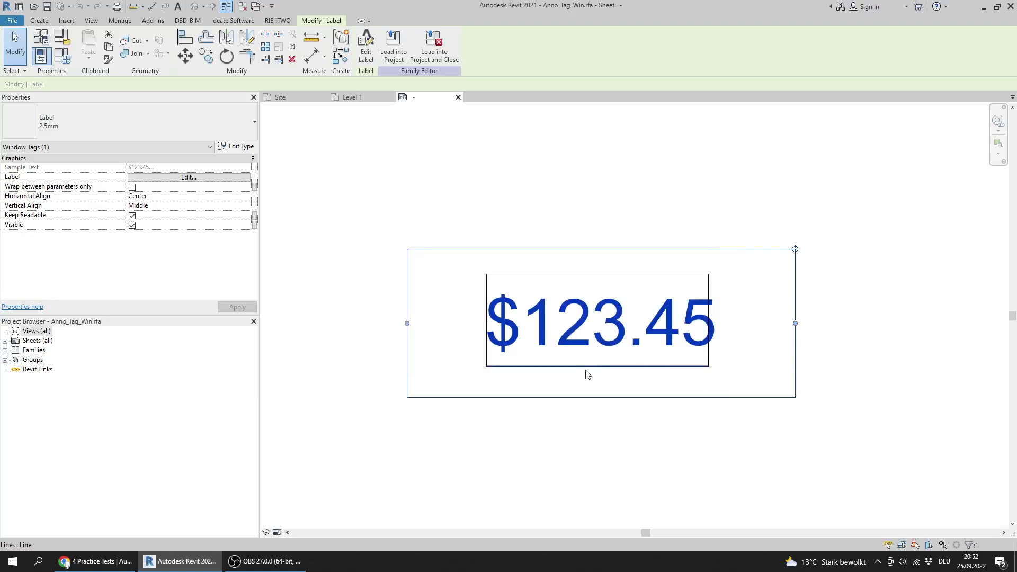
Load the edited tag family into Building_2B.rvt, overwriting the existing version and its parameter values.
click(572, 454)
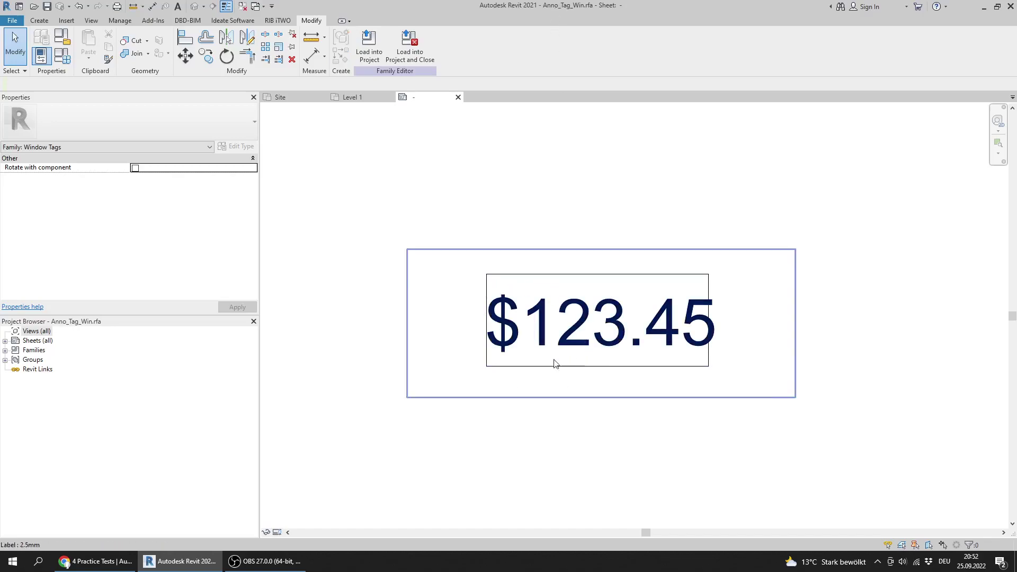
click(370, 56)
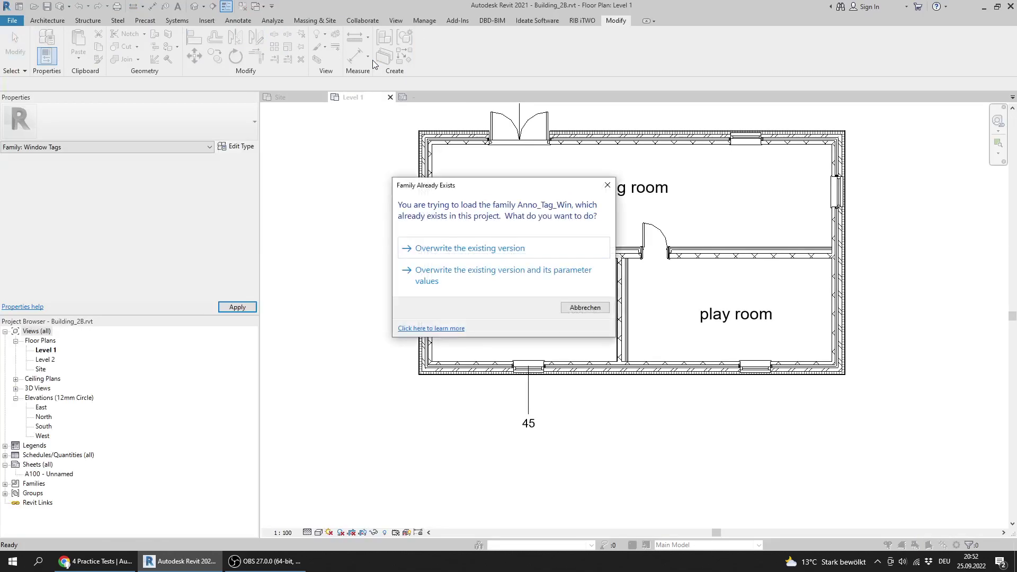
click(474, 276)
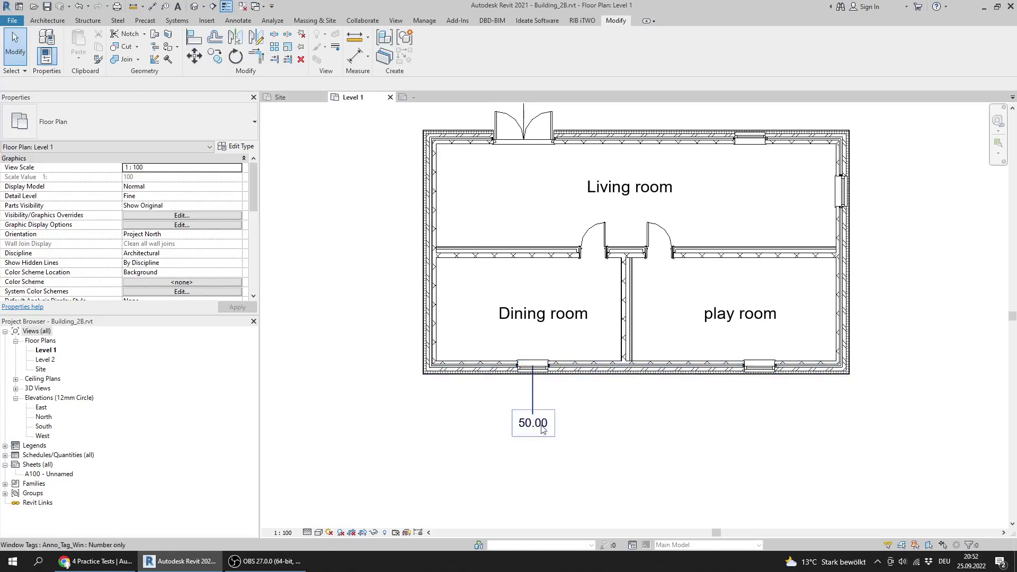
Switch to the quiz in Chrome, answer question 19 with 50 $ and go on to question 20.
click(97, 561)
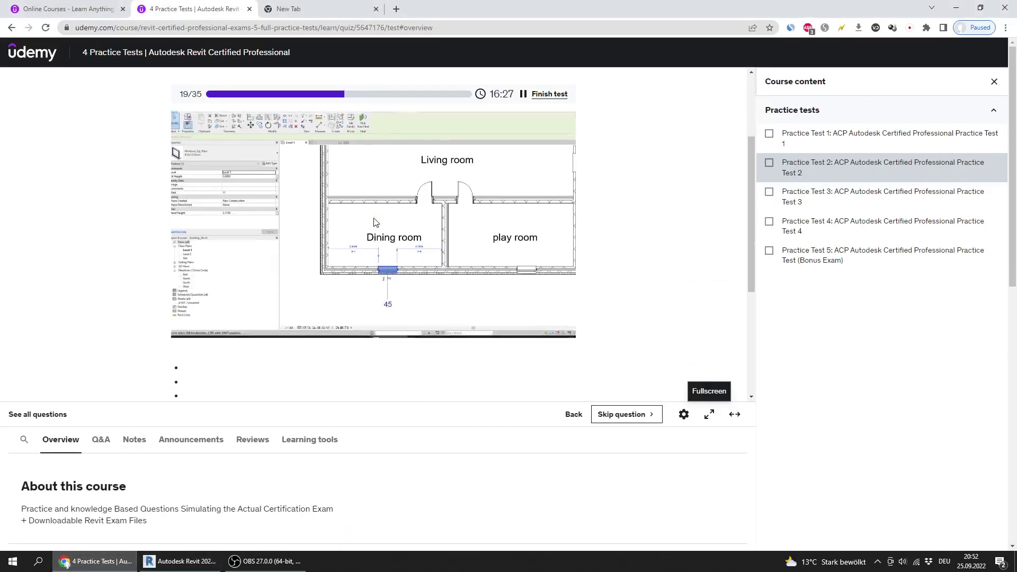
scroll(375, 222, down, 4)
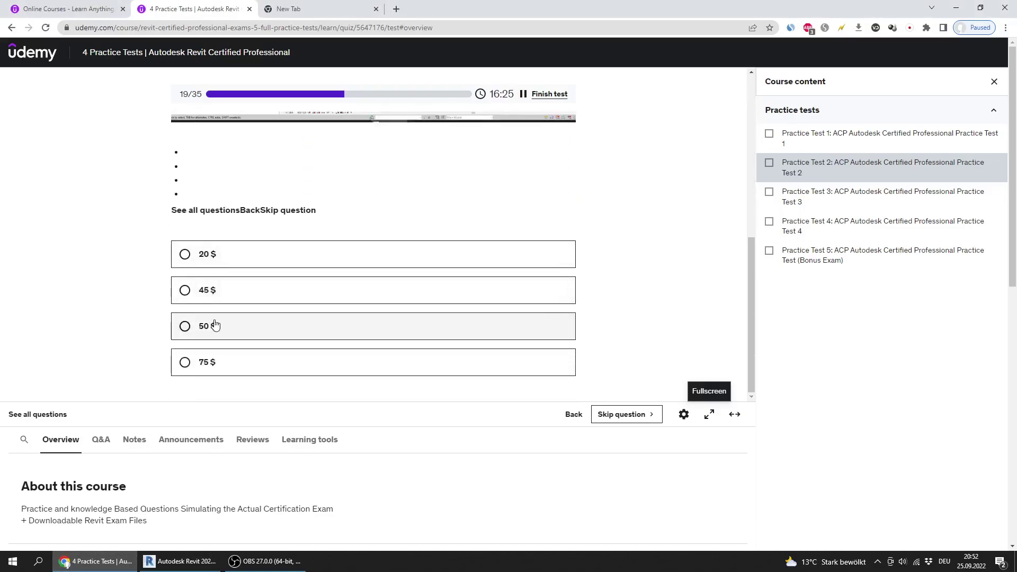
click(217, 327)
scroll(429, 236, up, 6)
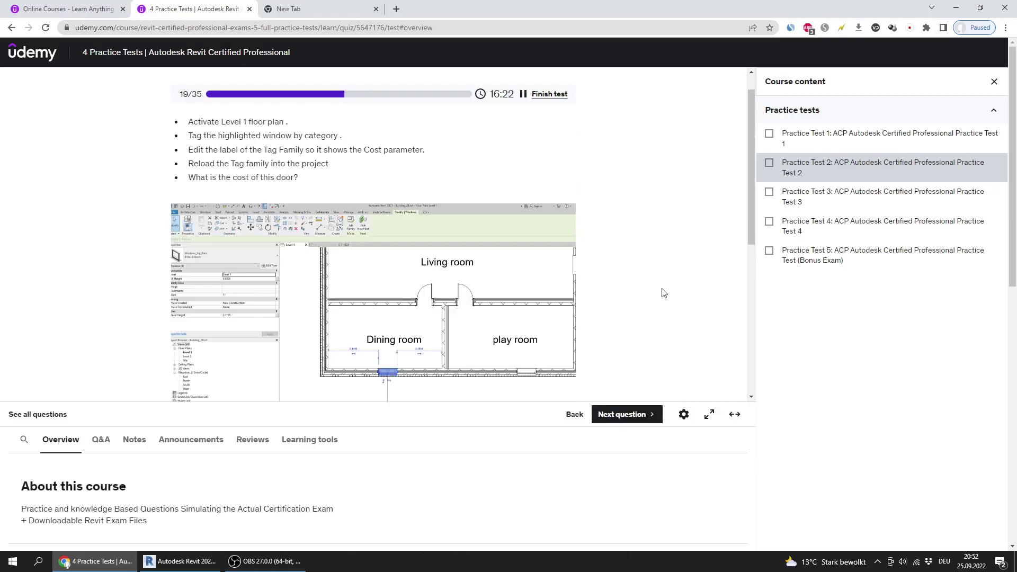
click(640, 419)
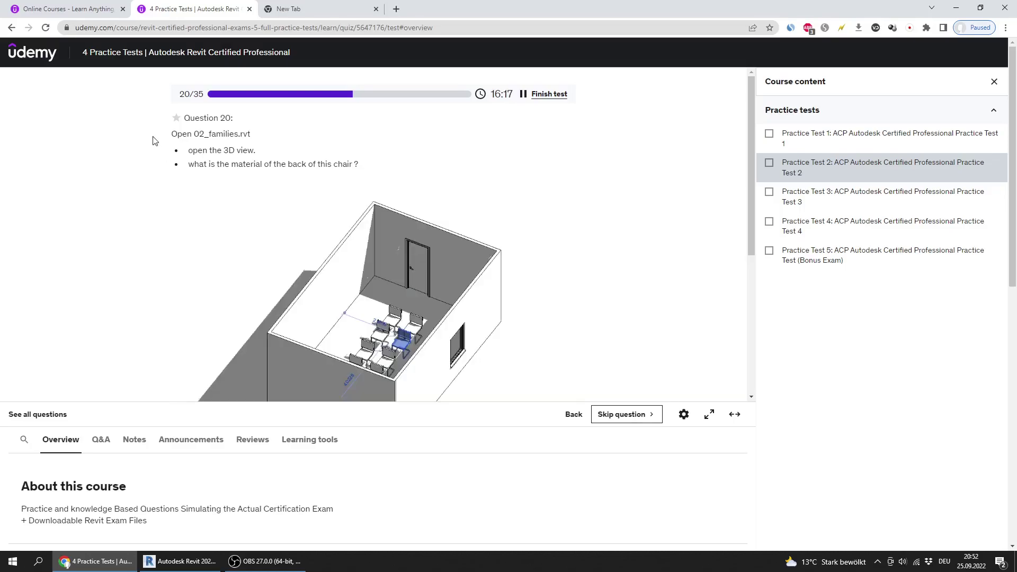
Switch to Revit and close the window tag family and all views of Building_2B.rvt without saving.
key(alt+Tab)
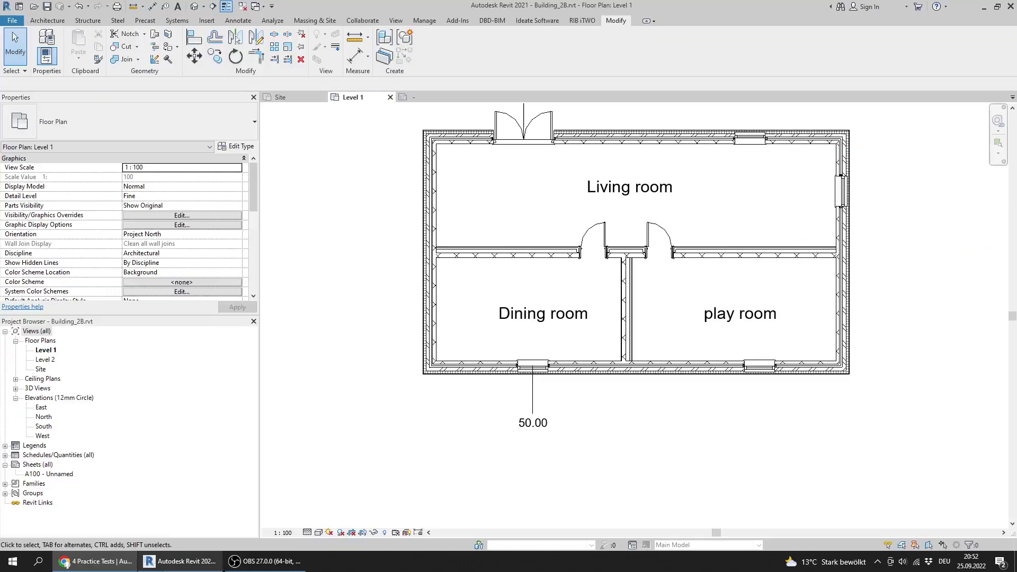
click(390, 98)
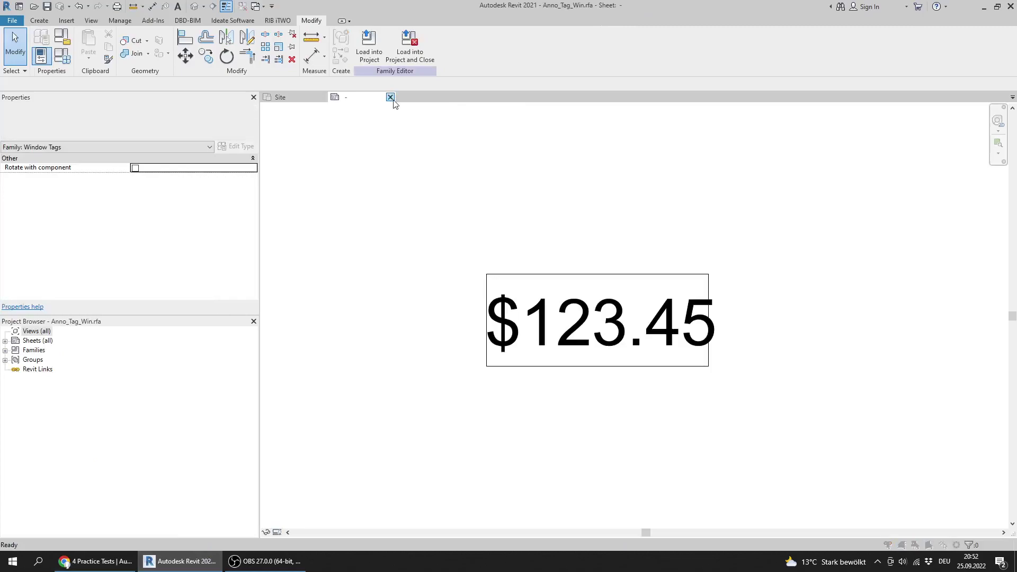
click(391, 98)
click(520, 287)
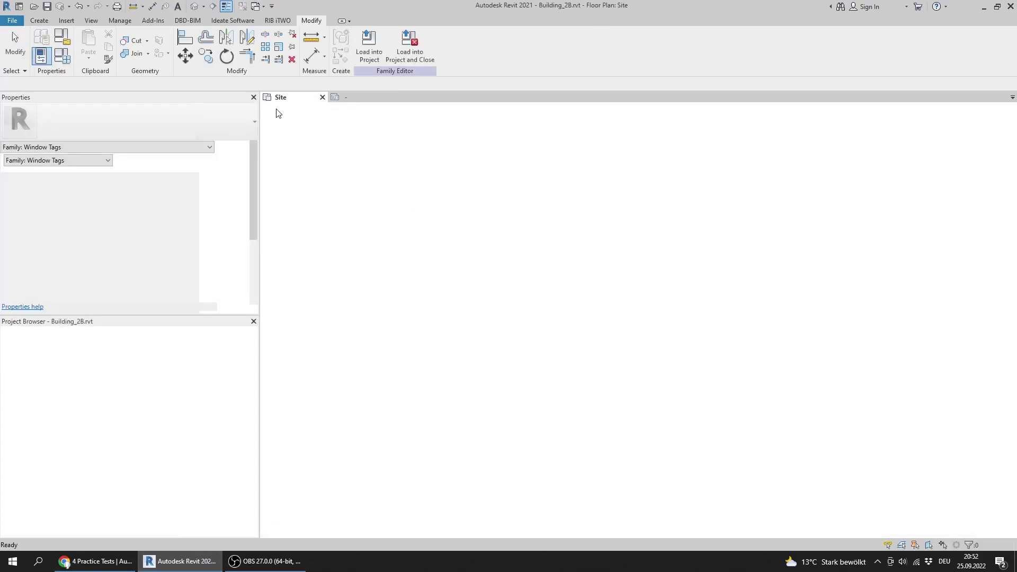
click(323, 98)
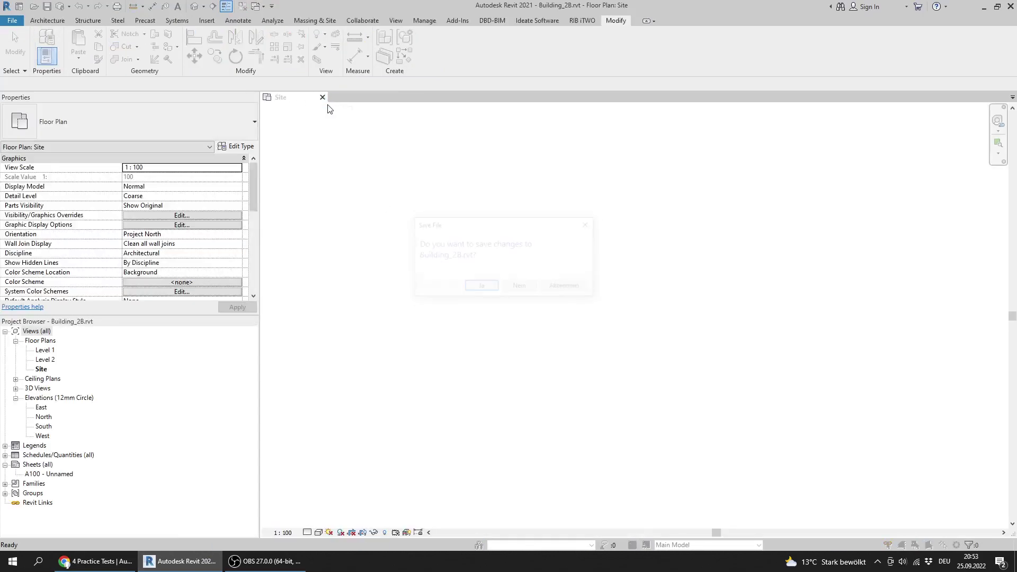
click(531, 287)
Check the file name required by question 20 and open 02_families.rvt from the Practice Test 2 folder.
click(87, 131)
key(alt+Tab)
key(alt+Tab)
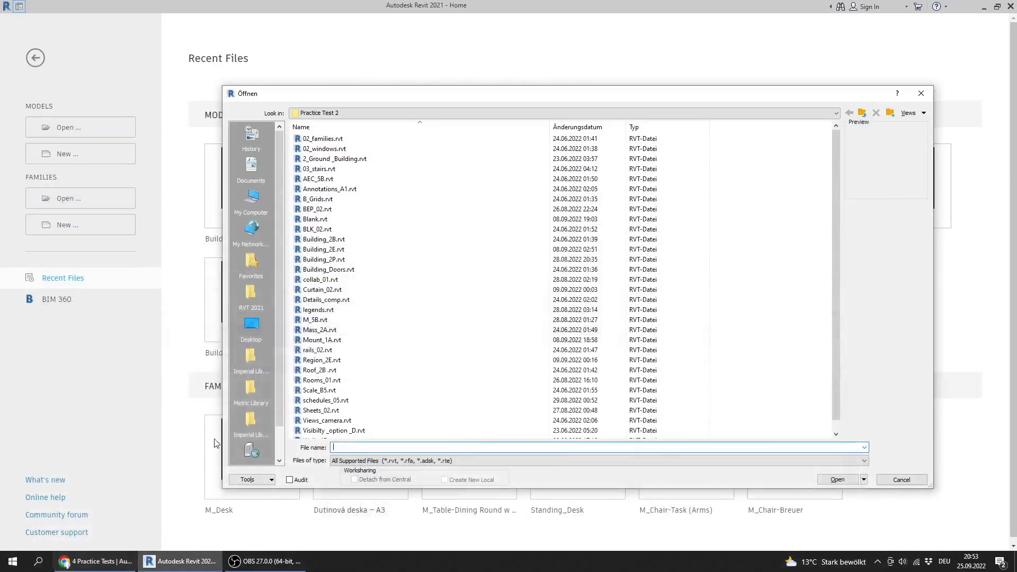
click(325, 240)
key(Home)
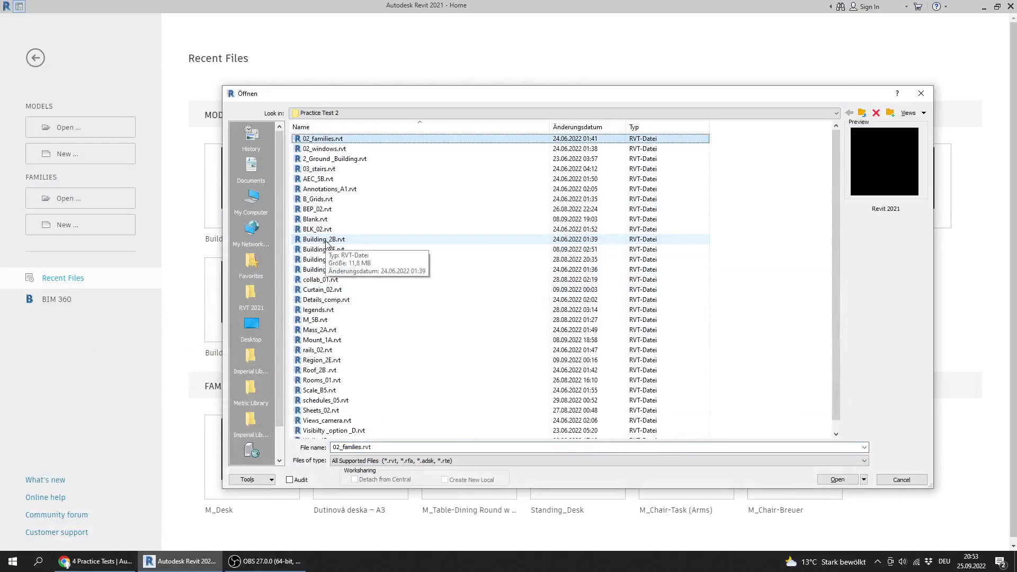
double_click(335, 139)
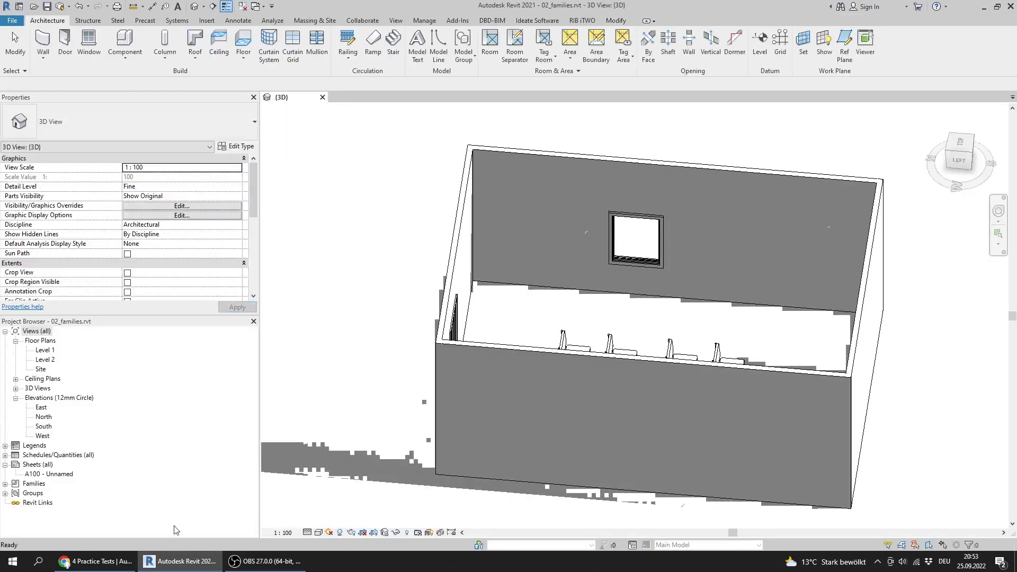
Find the chair highlighted in question 20 in the 3D view and open its family for editing.
mouse_move(557, 375)
shift+middle_down()
mouse_move(516, 335)
mouse_move(524, 342)
shift+middle_up()
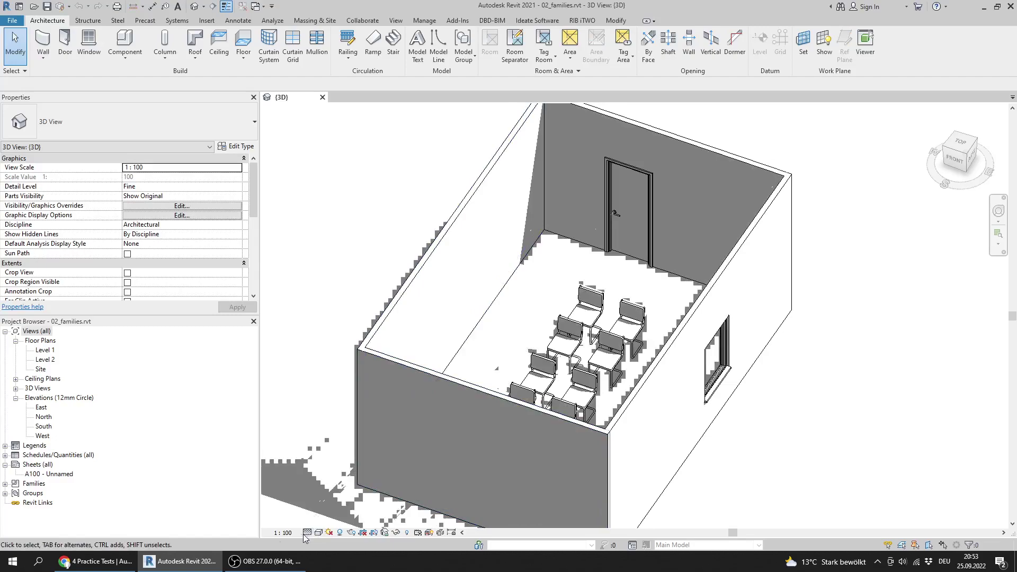
click(113, 563)
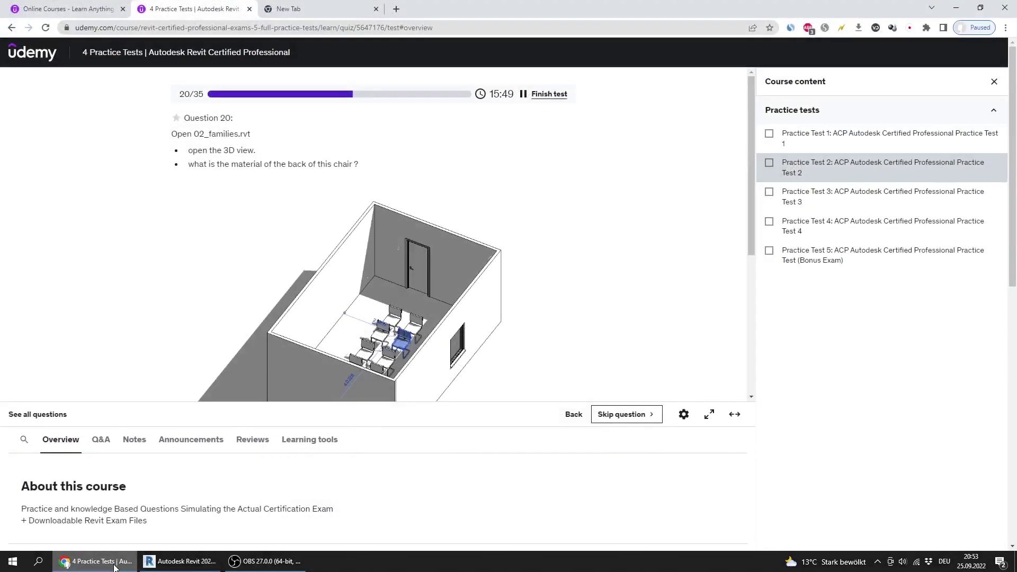
click(180, 561)
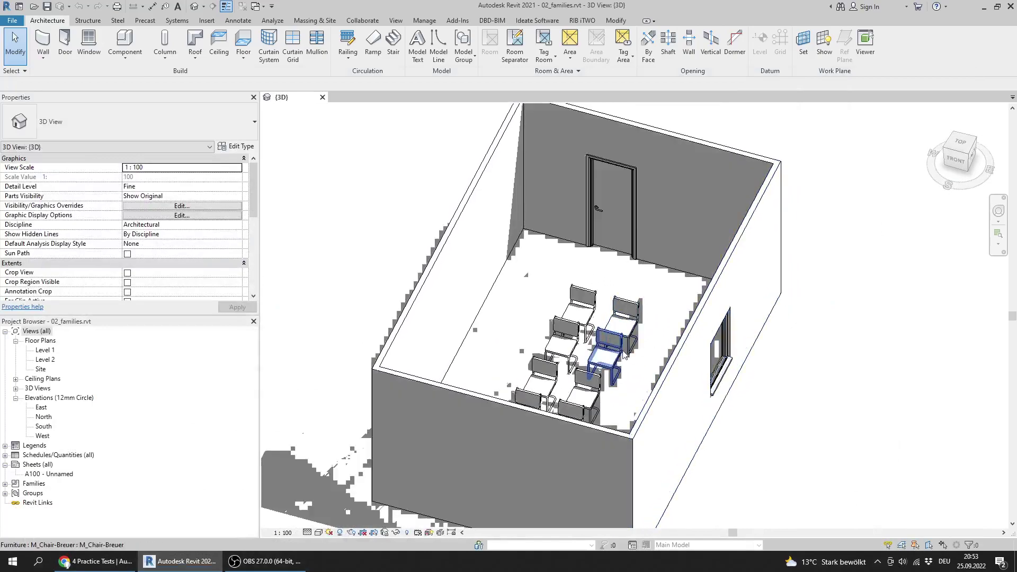
key(alt+Tab)
key(alt+Tab)
click(617, 365)
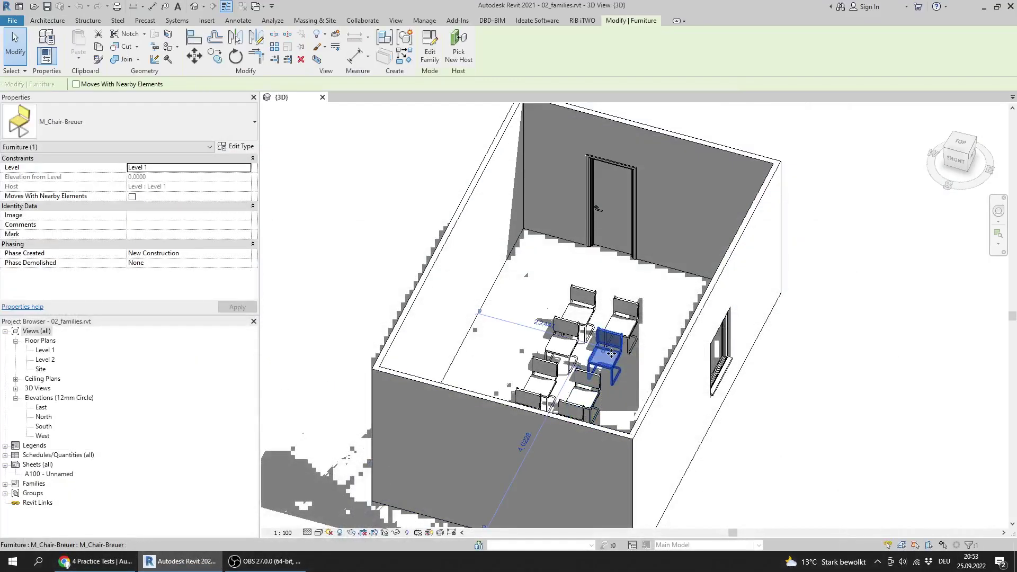
double_click(612, 354)
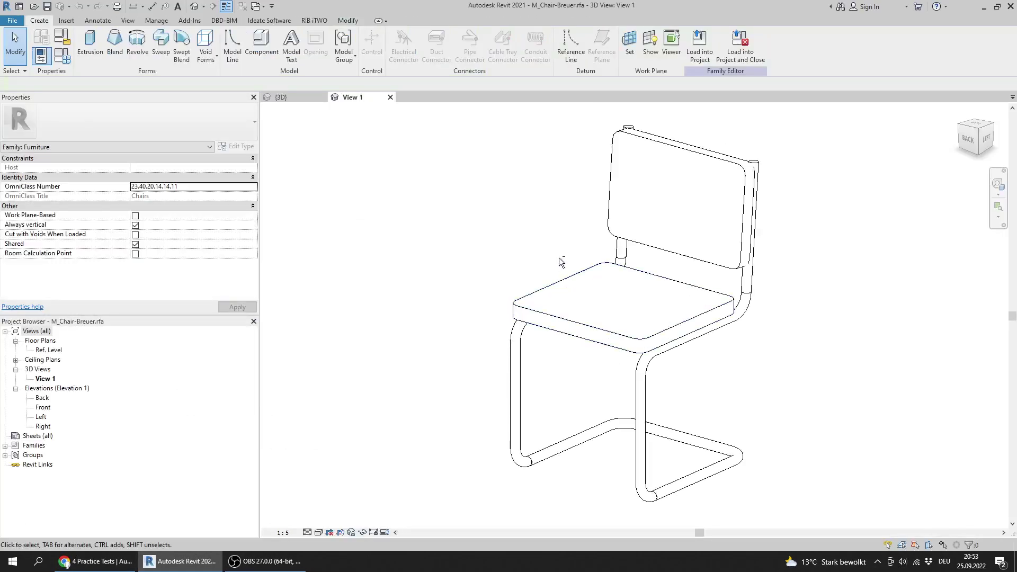
Select the chair's backrest extrusion in the family's 3D view to read its material.
shift+middle_drag(559, 258, 570, 262)
shift+middle_drag(609, 223, 585, 273)
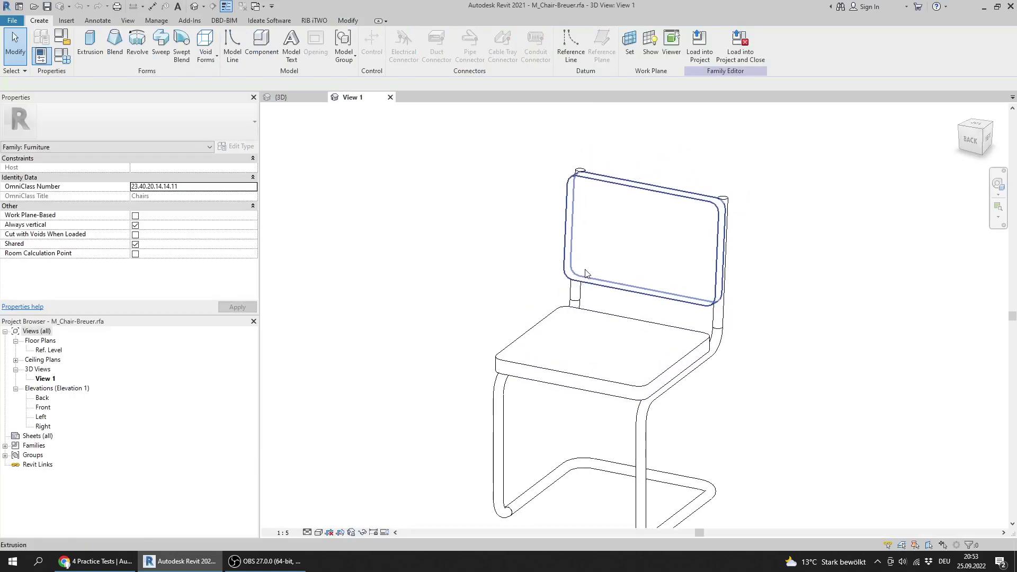
click(639, 204)
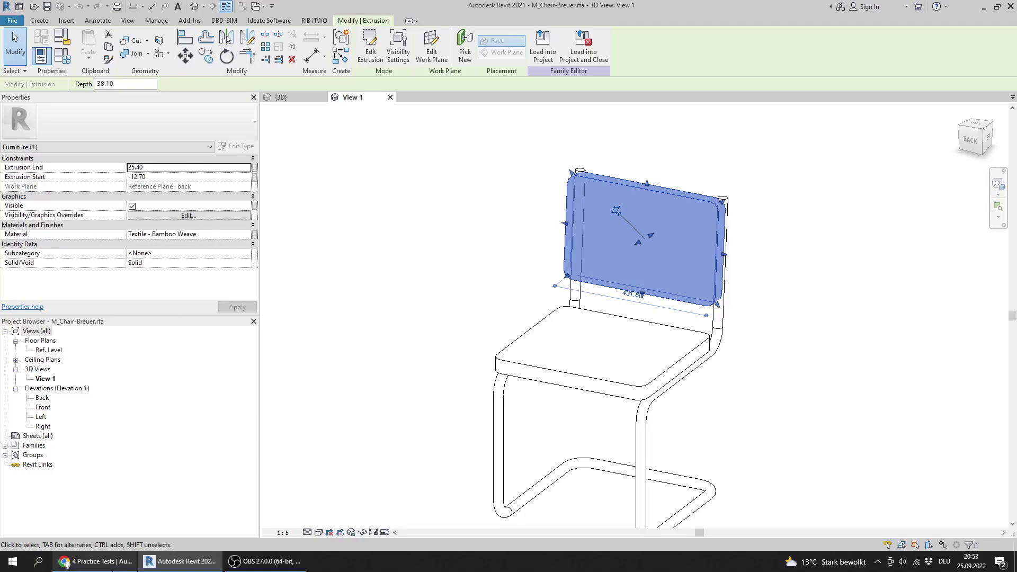
Switch to the quiz in Chrome and answer question 20 with Textile - Bamboo Weave.
click(94, 561)
scroll(622, 244, down, 5)
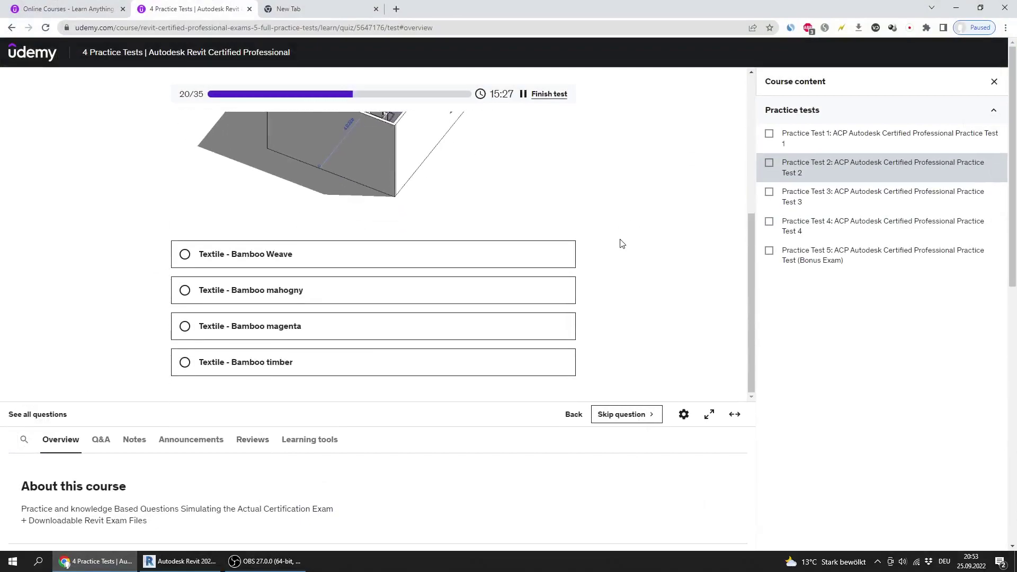
click(266, 259)
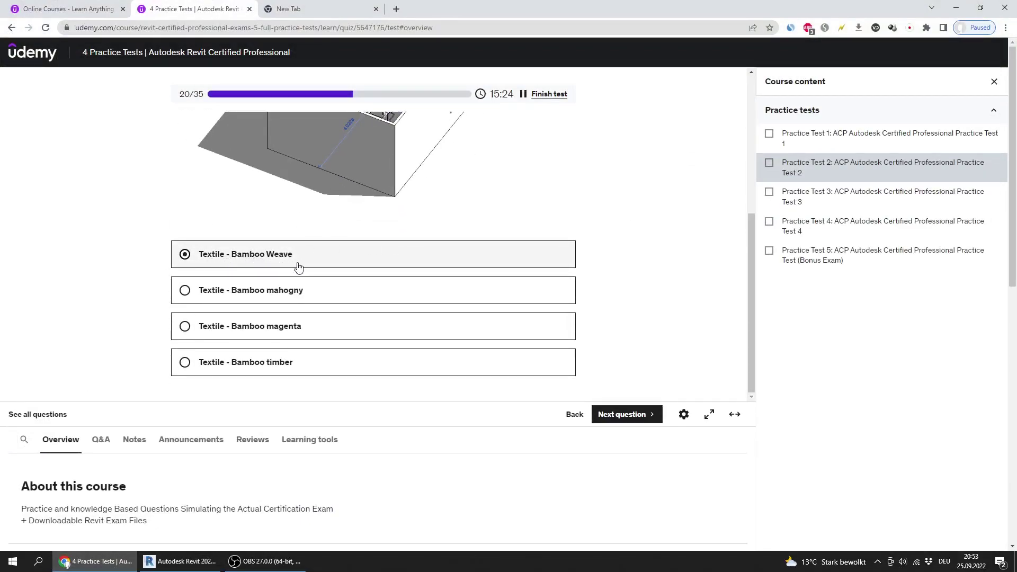
Advance the quiz to question 21 and read its roof-by-footprint requirements.
scroll(659, 316, up, 5)
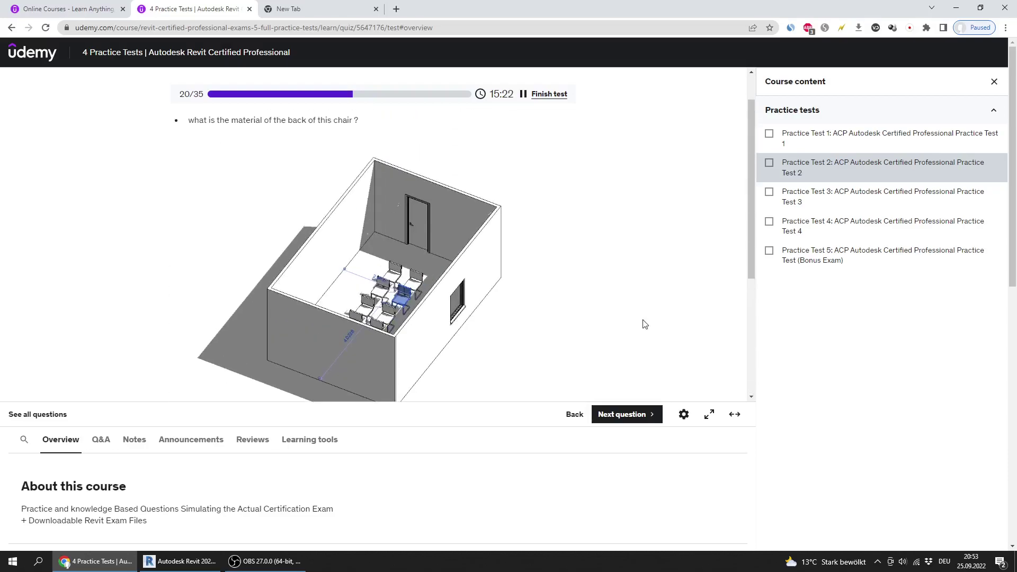
click(634, 415)
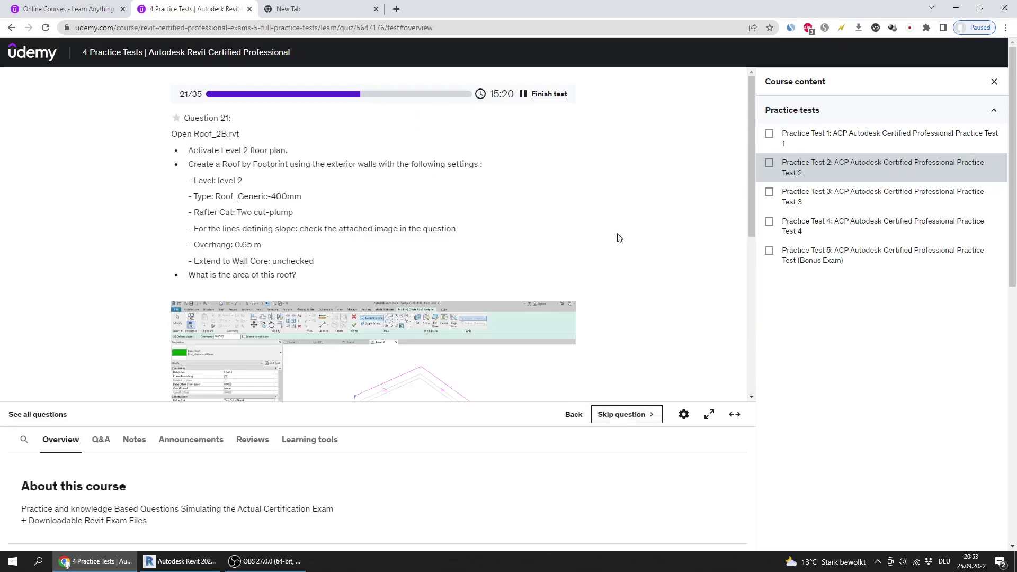
scroll(621, 223, down, 1)
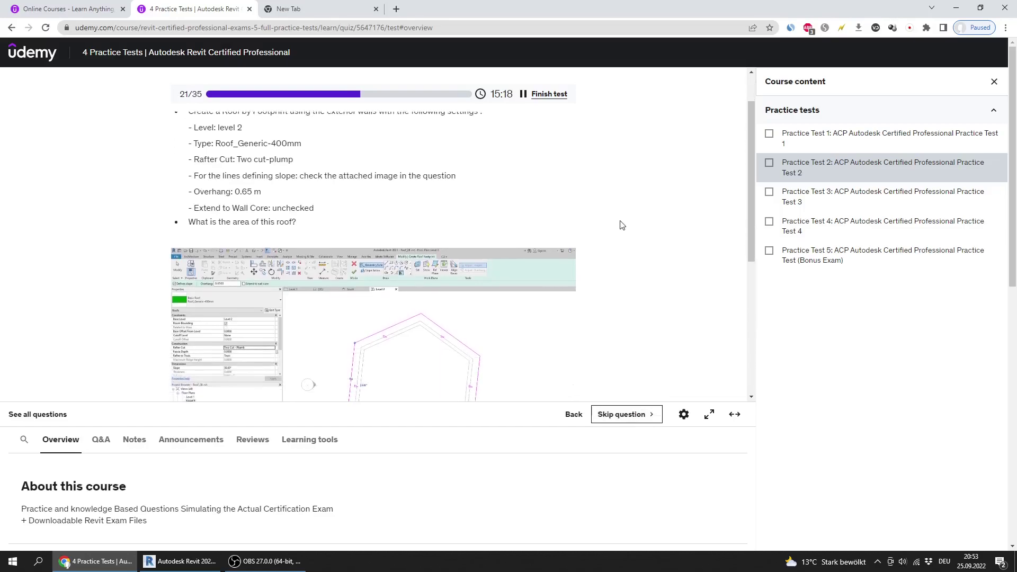
scroll(621, 225, down, 1)
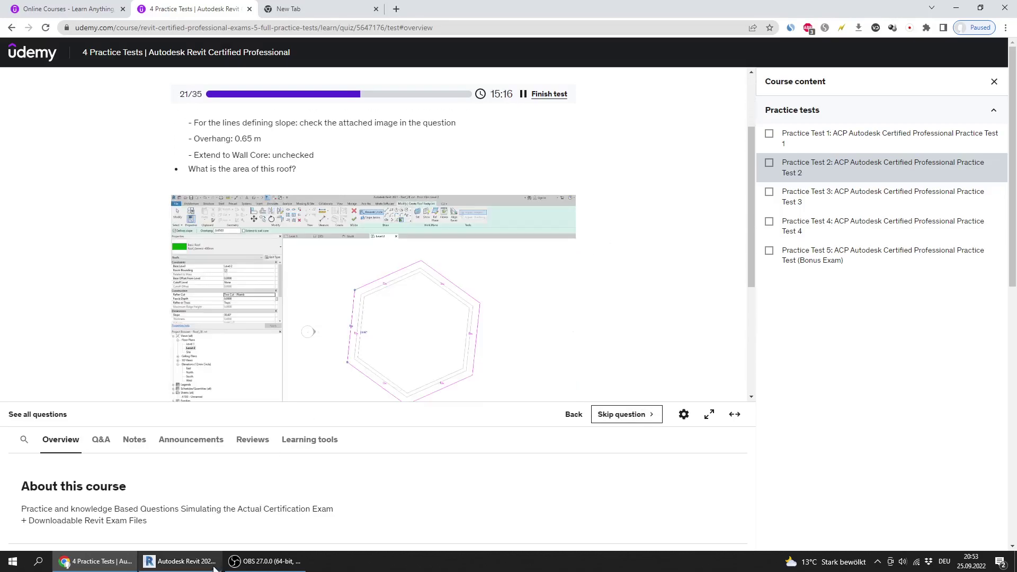
Switch to Revit and close the chair family and the 02_families.rvt 3D view.
click(212, 562)
click(390, 97)
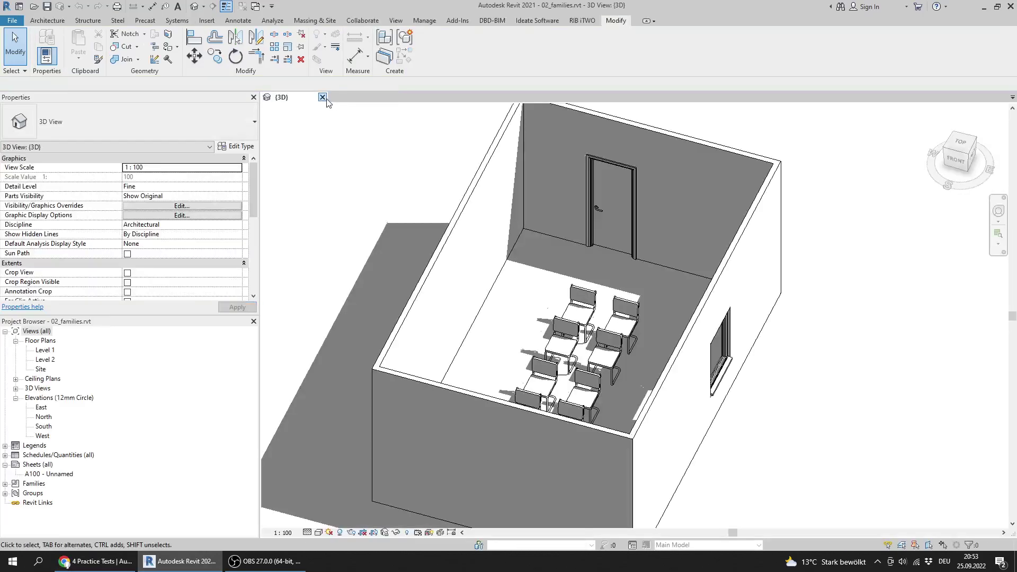
click(322, 97)
Find Roof_2B .rvt in the Practice Test 2 folder, check the file name against question 21, and open the model.
click(97, 128)
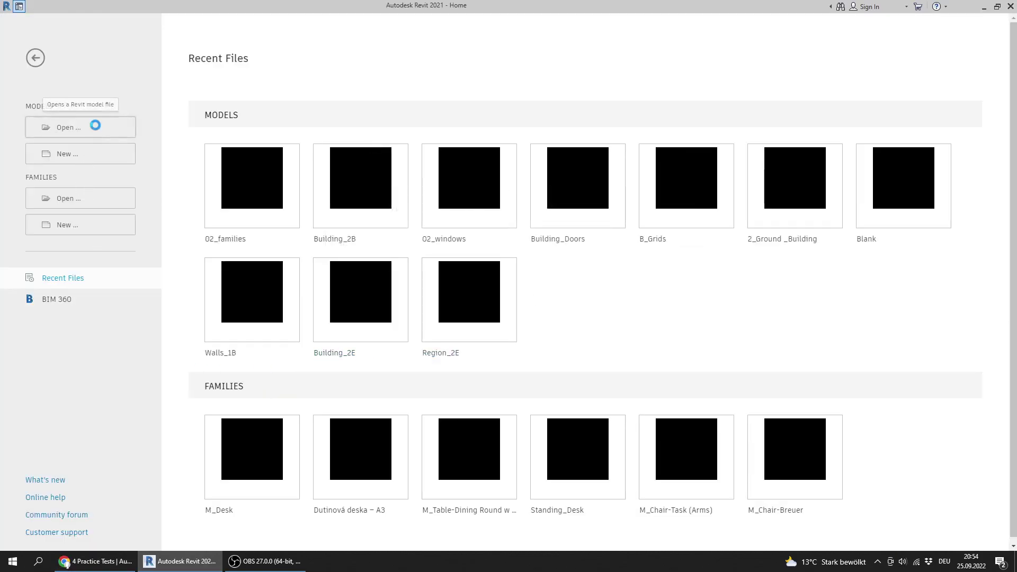
click(319, 200)
key(r)
key(r)
key(r)
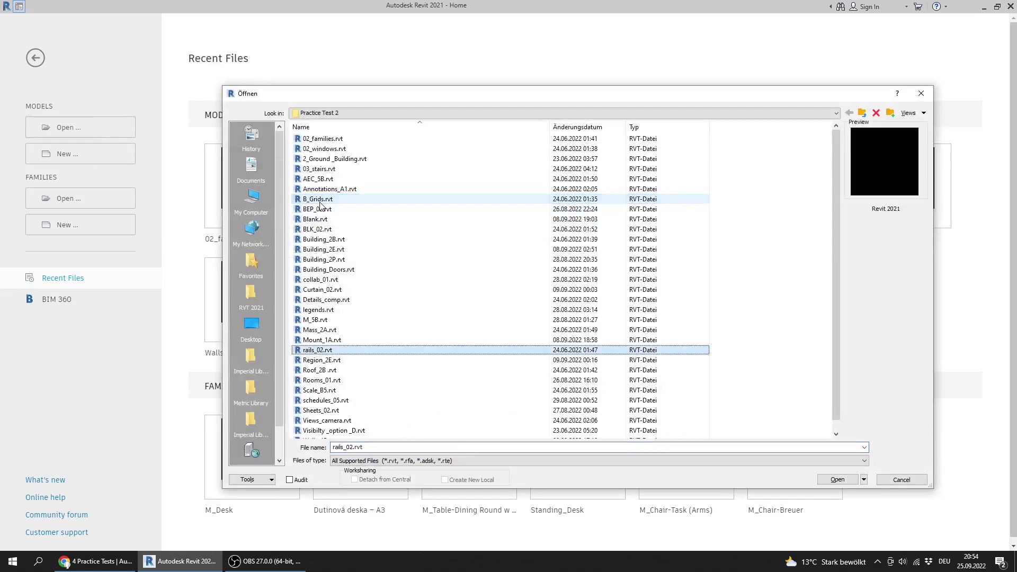
key(r)
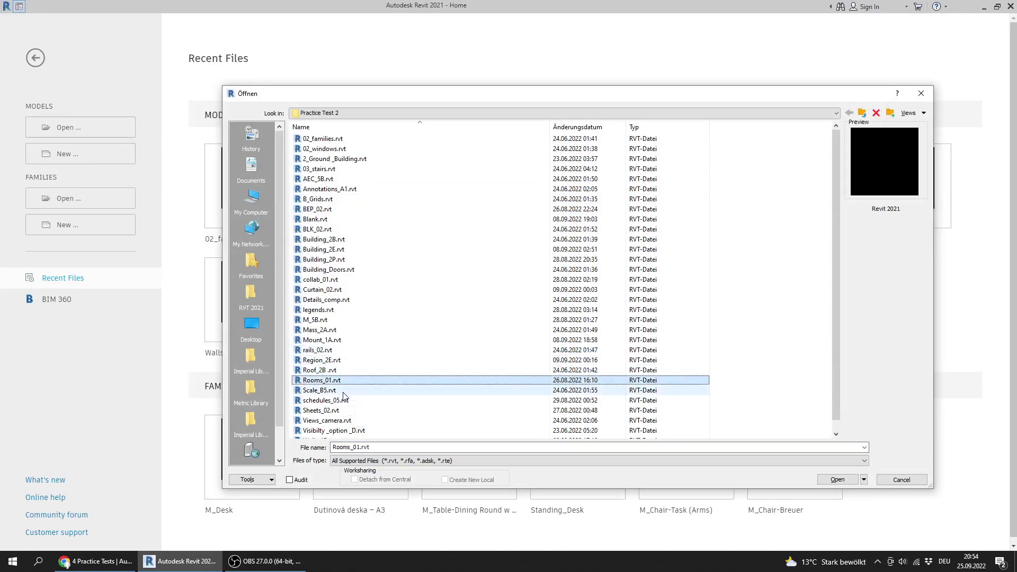
key(r)
key(r)
key(r)
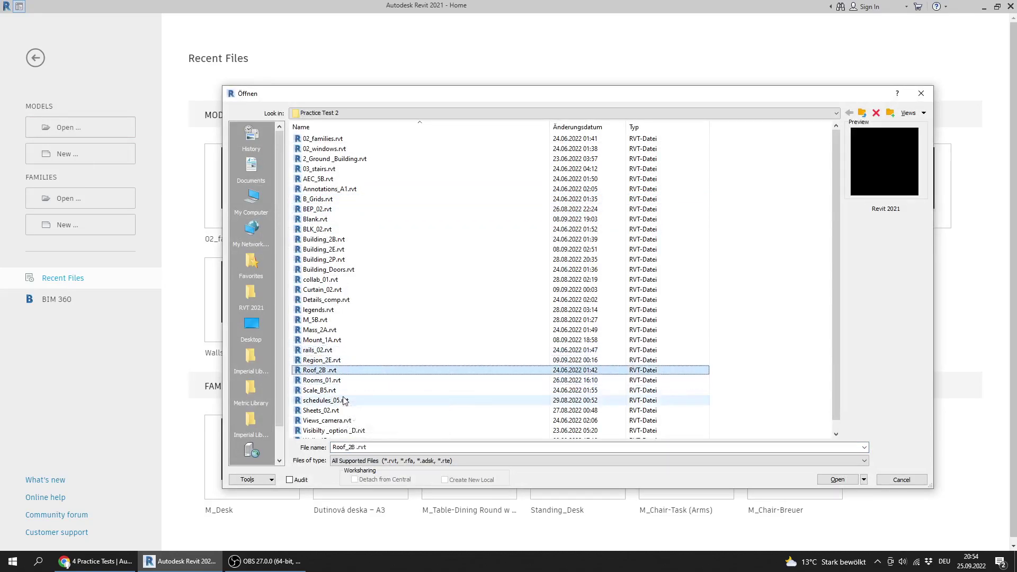
click(86, 567)
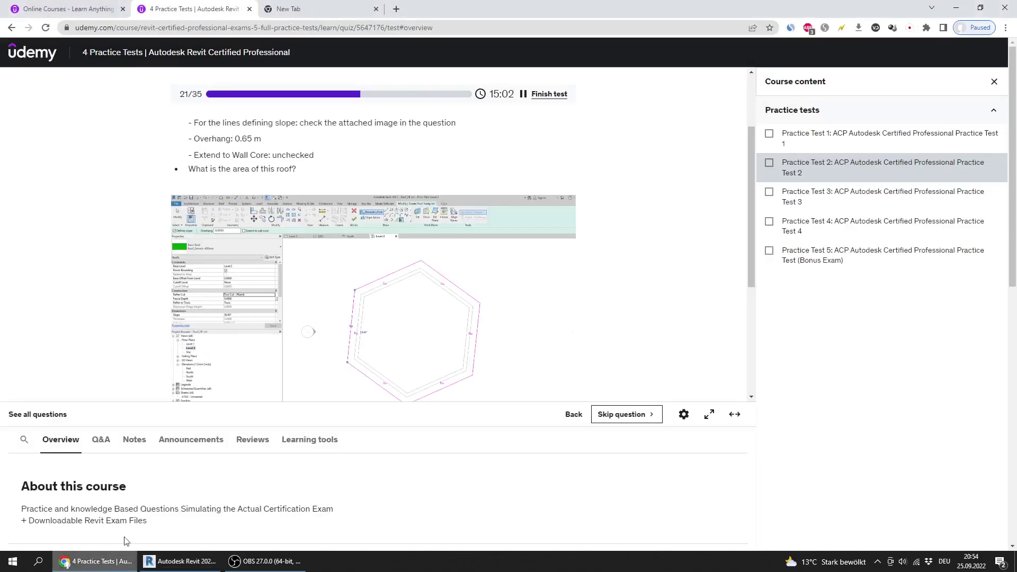
scroll(242, 165, up, 2)
click(180, 561)
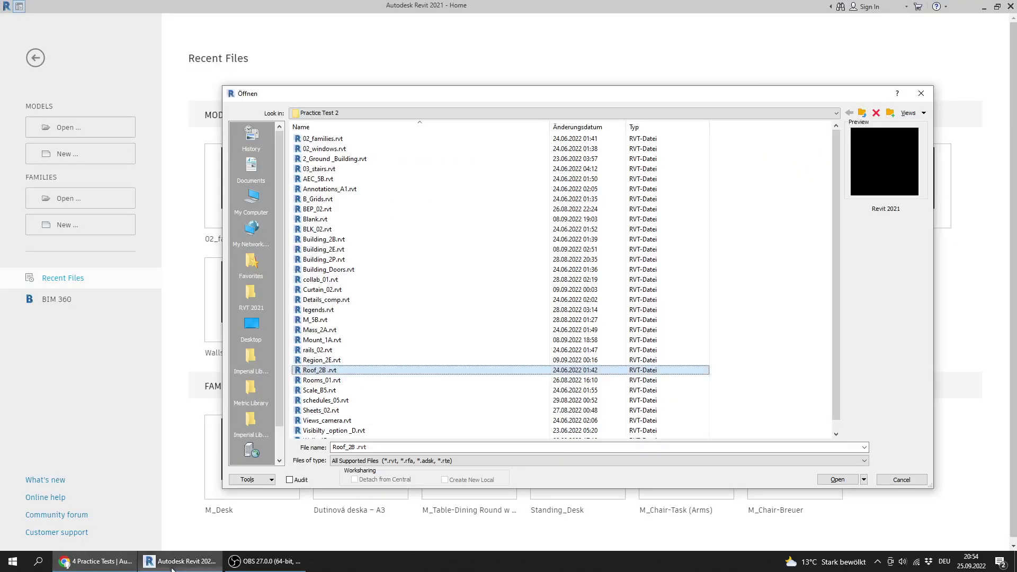
double_click(333, 371)
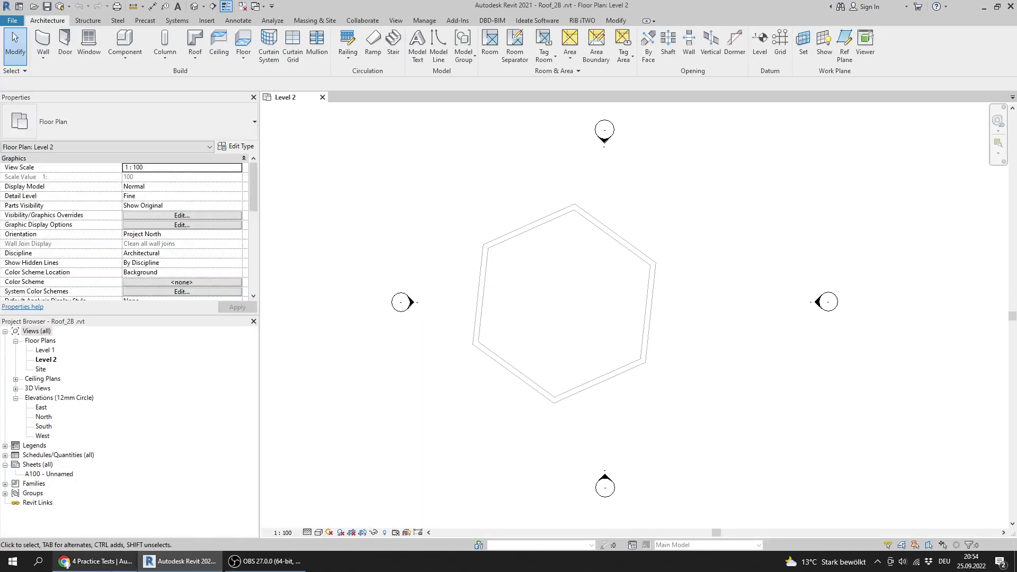
Check the view required by question 21 in Chrome and select the Level 2 floor plan in Revit.
click(65, 563)
click(180, 561)
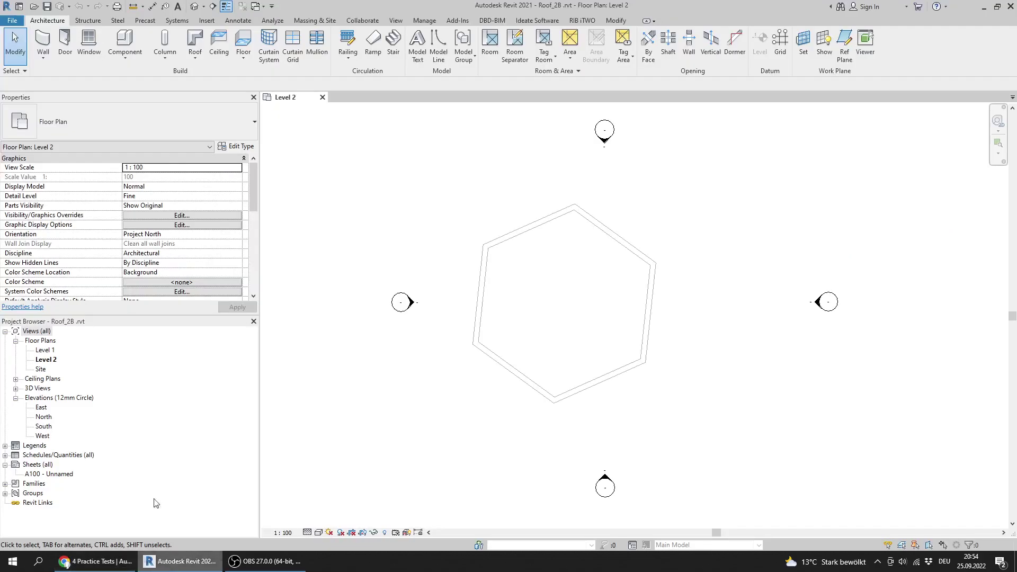
click(45, 360)
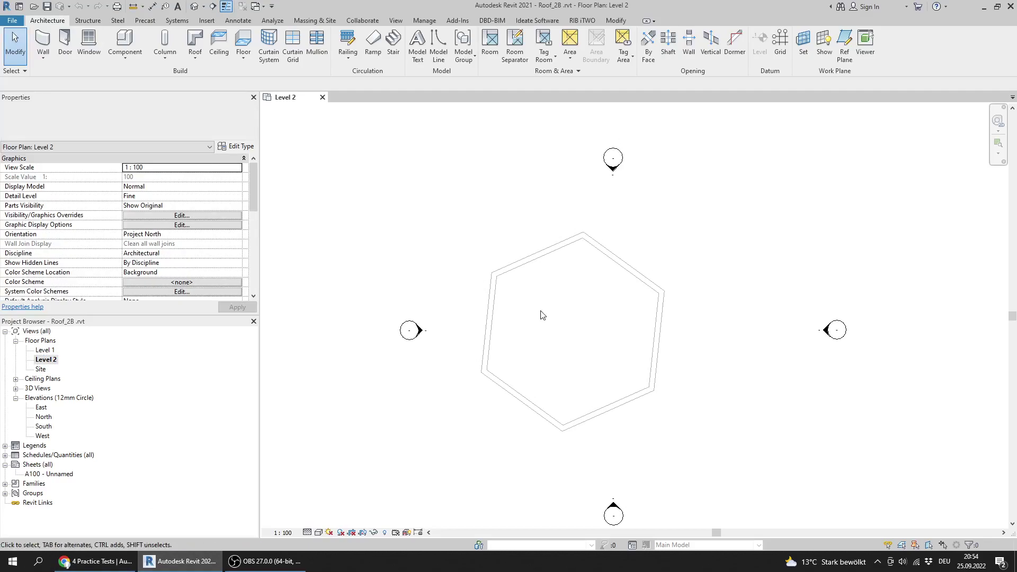
Switch to Chrome and examine question 21's roof settings and its enlarged image for the slope-defining lines.
click(85, 564)
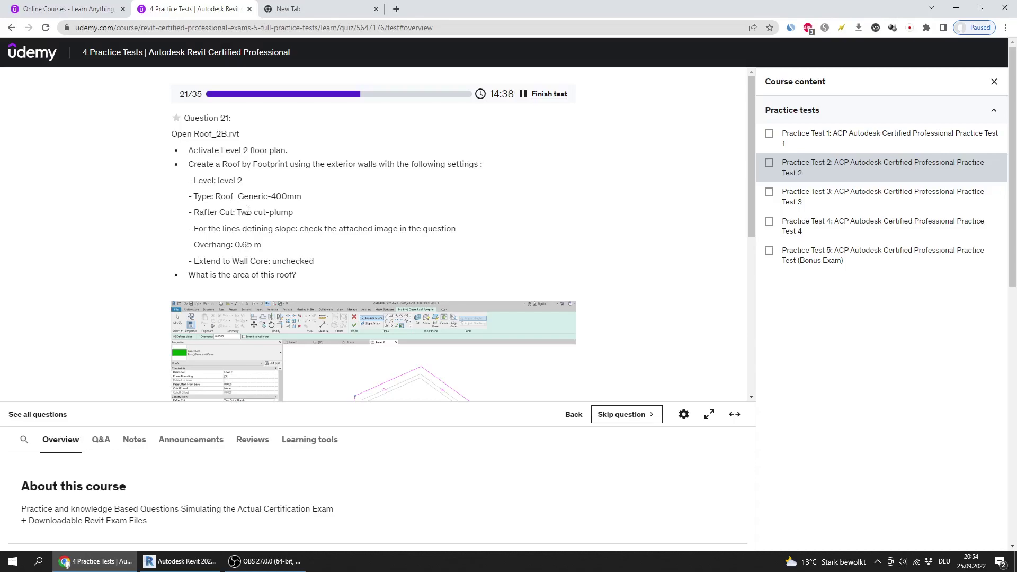
scroll(248, 211, down, 3)
scroll(248, 211, up, 3)
scroll(354, 229, down, 2)
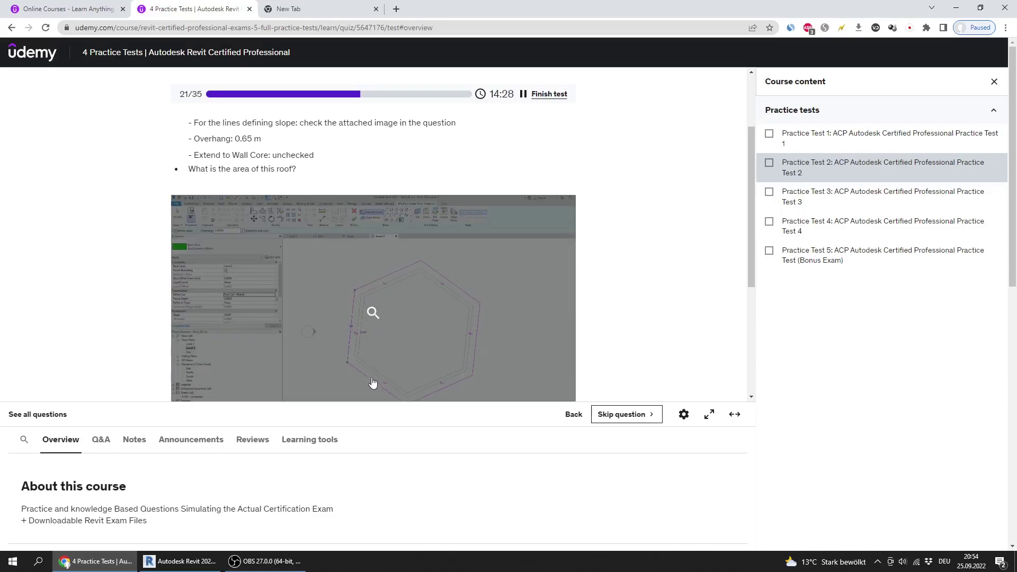
click(437, 347)
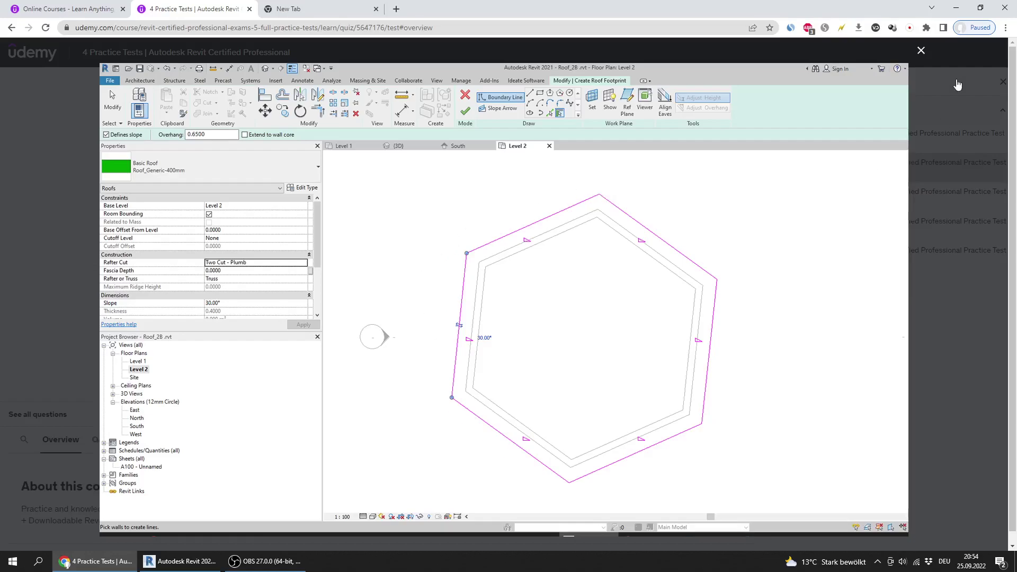
click(921, 50)
Switch to Revit and start a Roof by Footprint sketch in the Level 2 floor plan.
click(180, 561)
scroll(557, 291, up, 3)
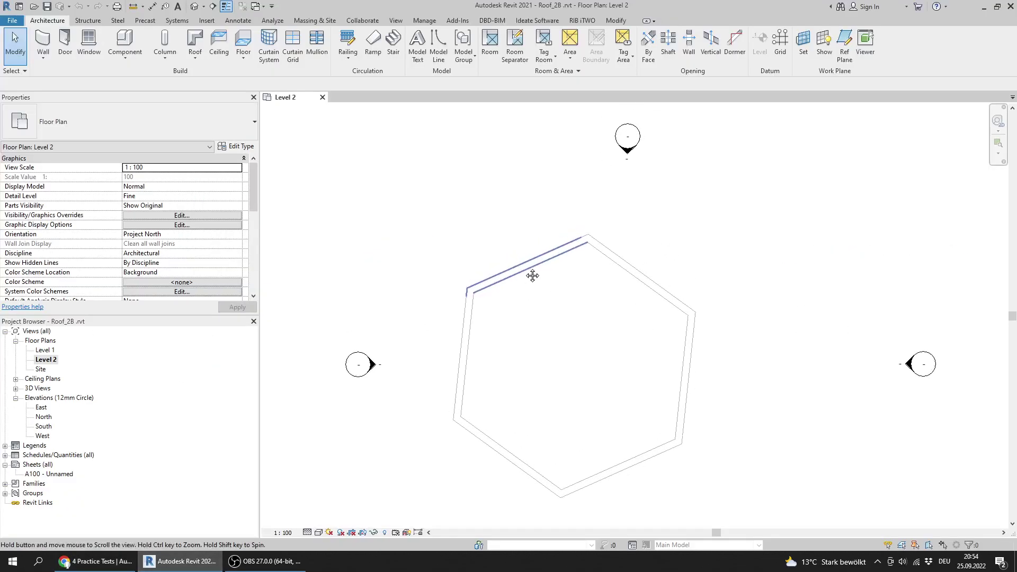
click(195, 57)
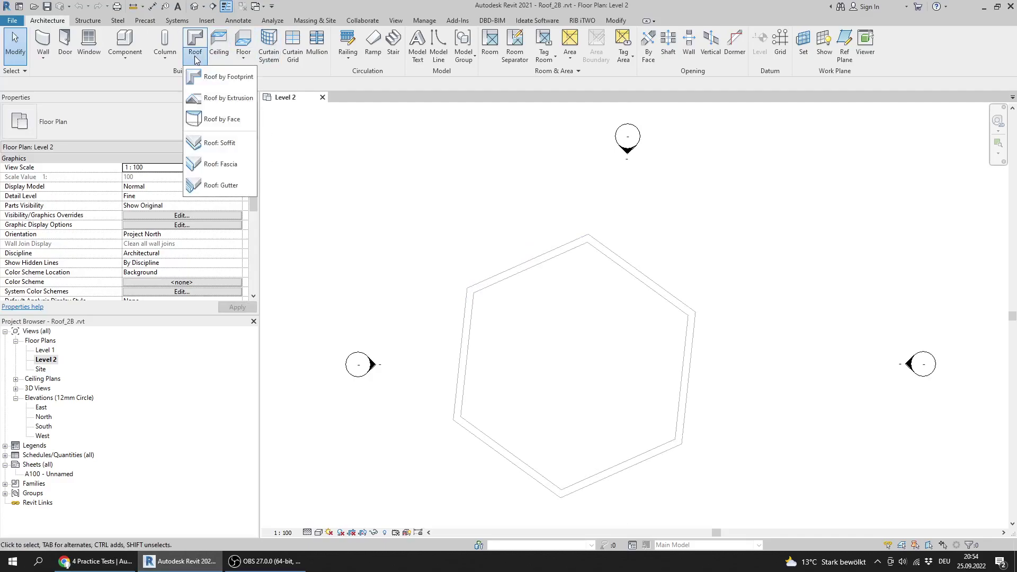
click(222, 77)
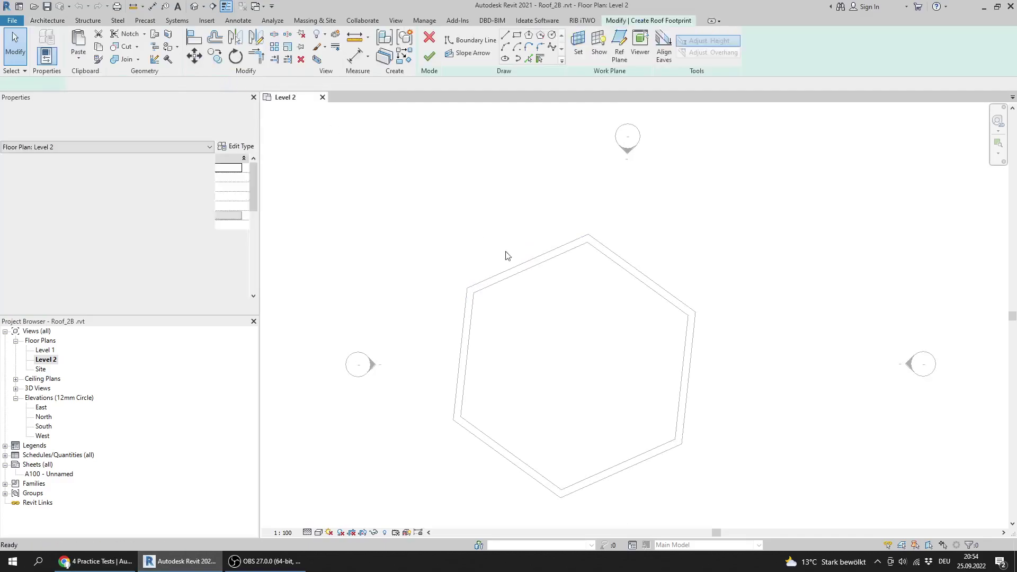
middle_drag(579, 352, 562, 314)
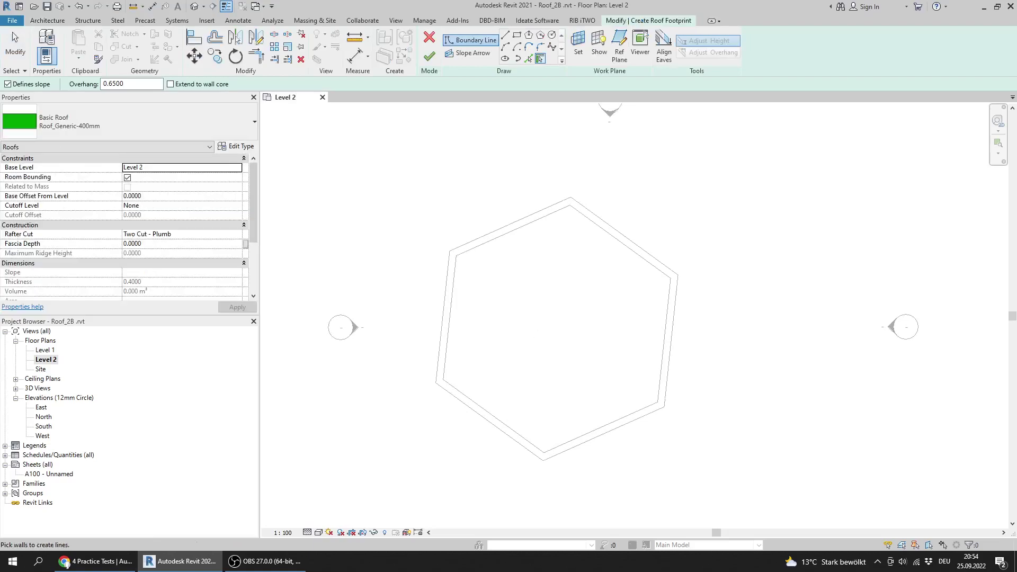
Compare the new roof's base level, type and rafter cut in Revit with the settings in question 21.
click(93, 562)
scroll(82, 311, up, 3)
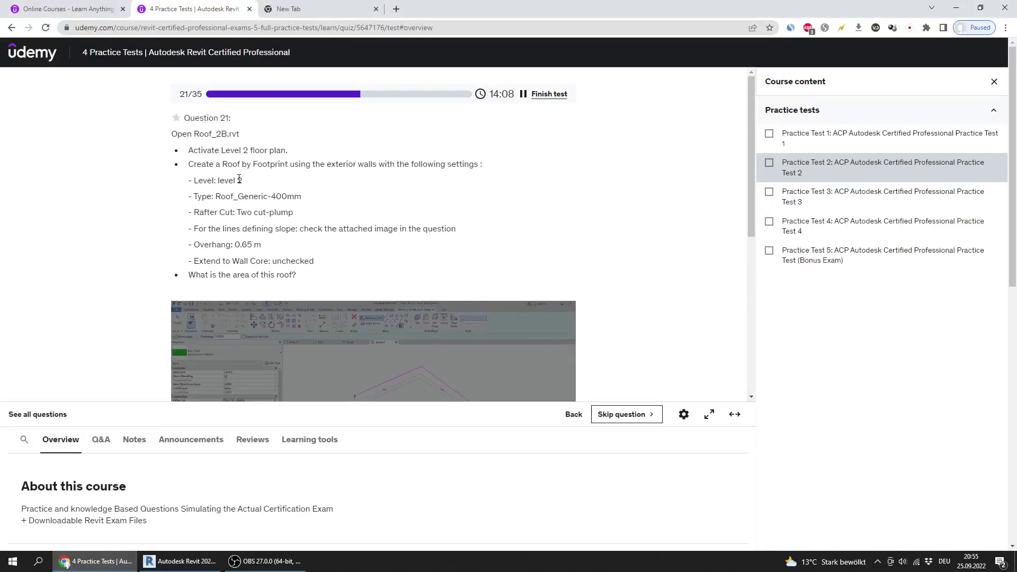
drag(239, 179, 218, 180)
click(180, 561)
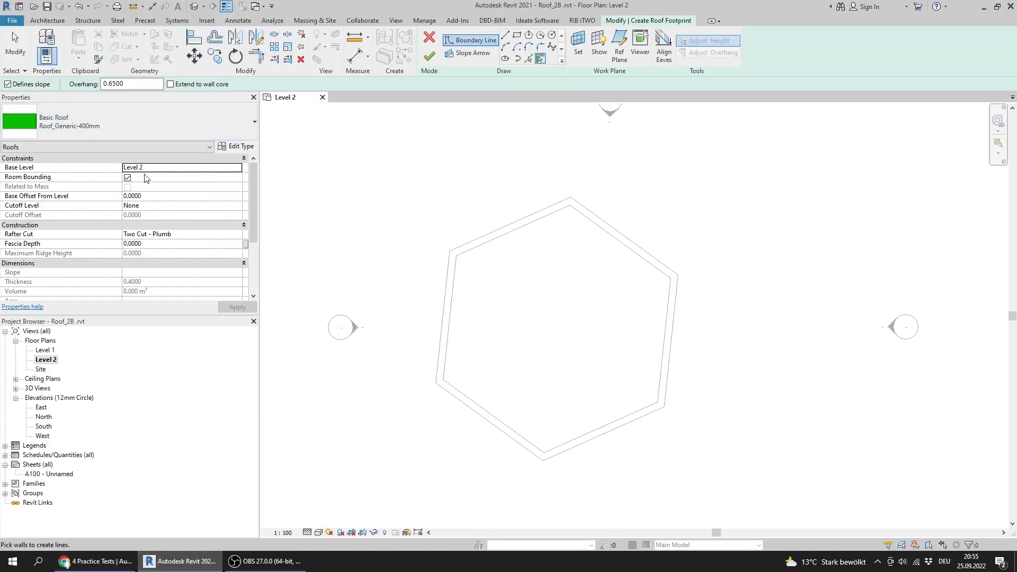
click(92, 561)
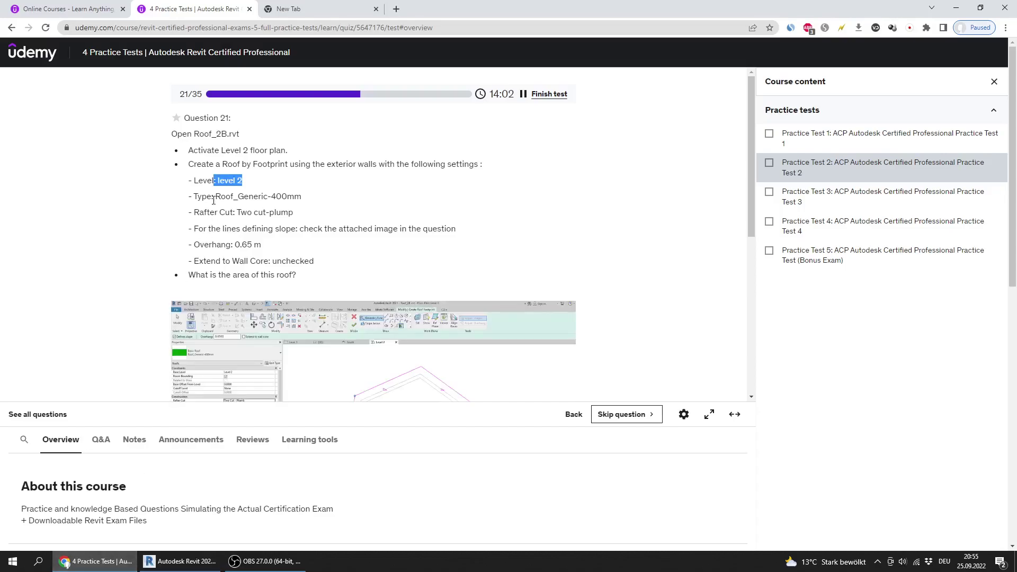
mouse_move(192, 198)
mouse_down()
mouse_move(316, 197)
mouse_move(192, 197)
mouse_up()
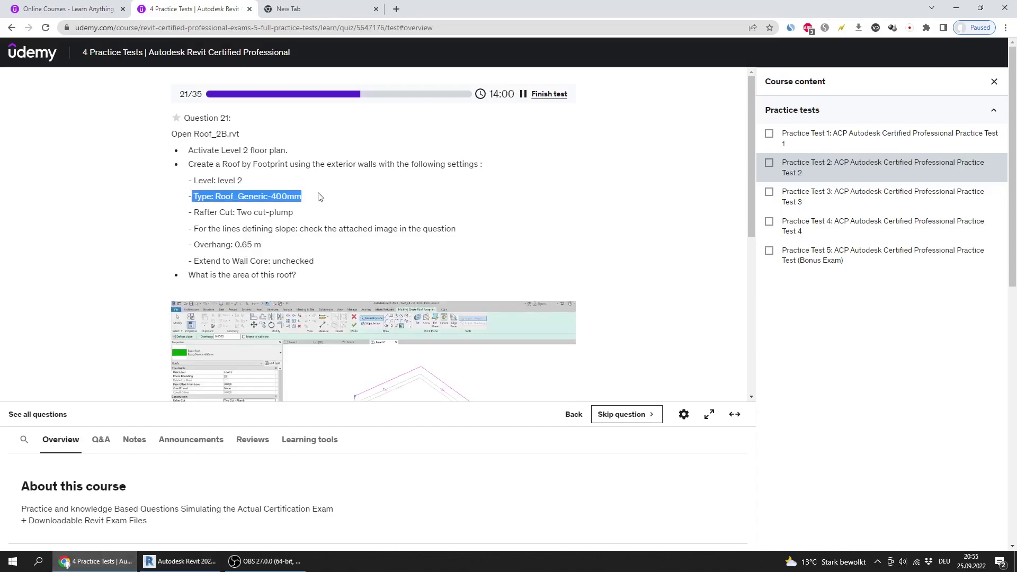
click(180, 561)
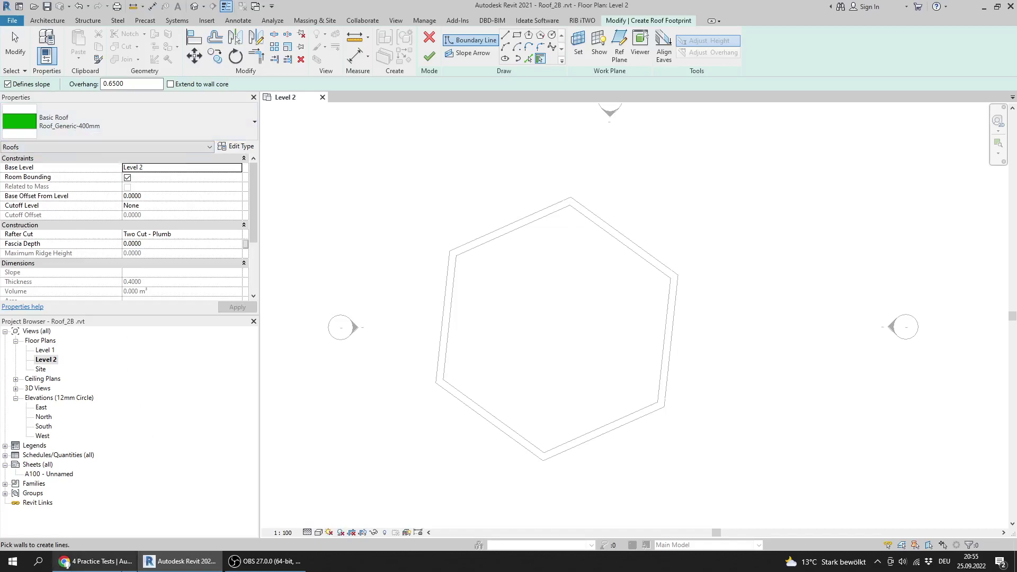
click(95, 562)
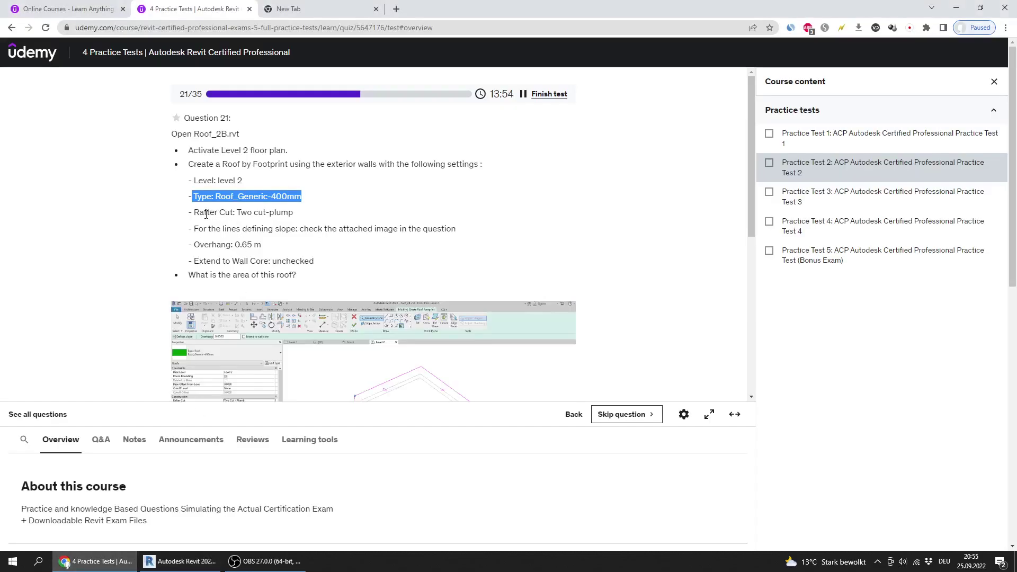
drag(195, 213, 299, 209)
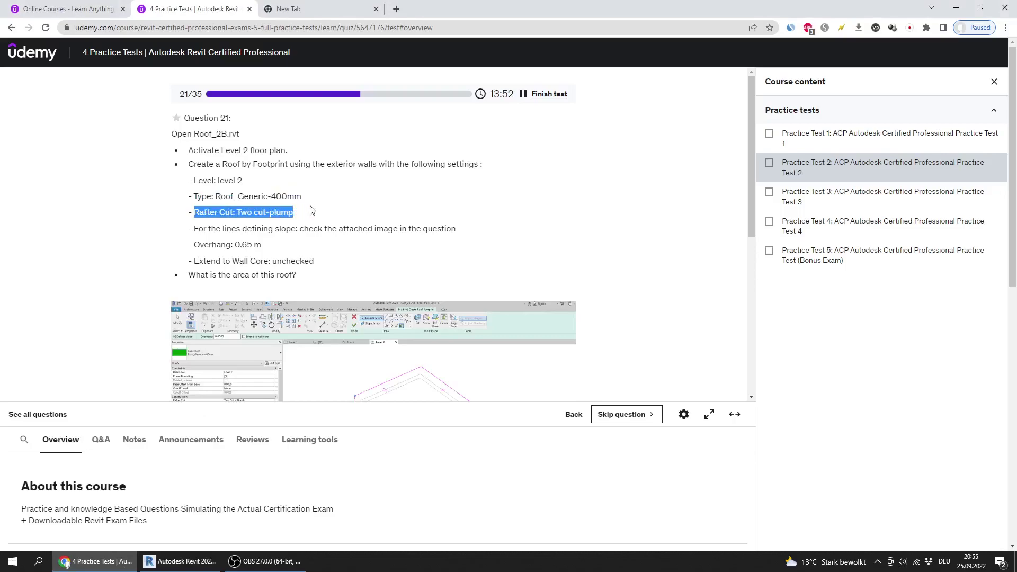
click(177, 561)
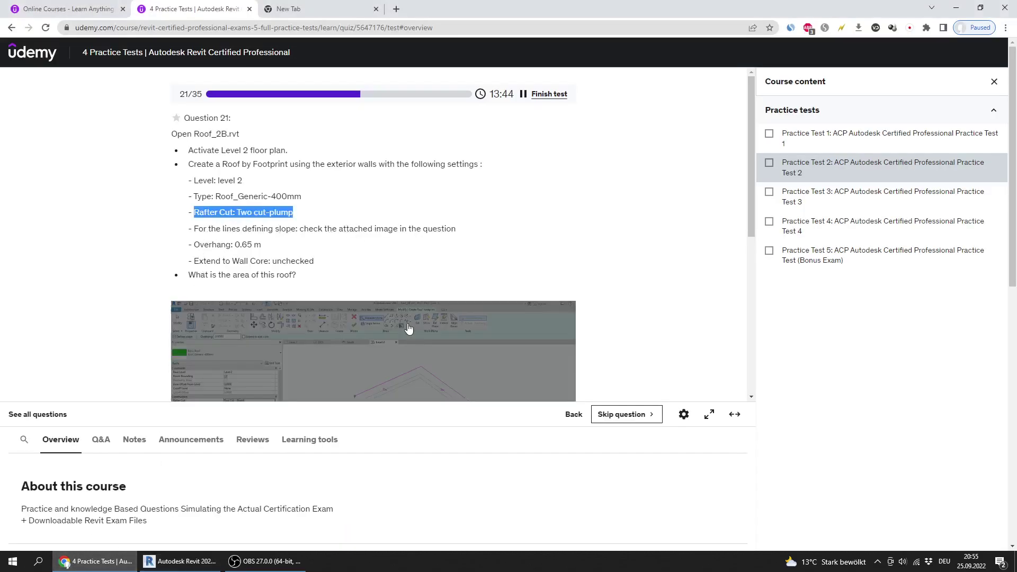
Compare the roof's slope definition, overhang and Extend to wall core options in Revit with question 21's requirements.
scroll(345, 297, down, 2)
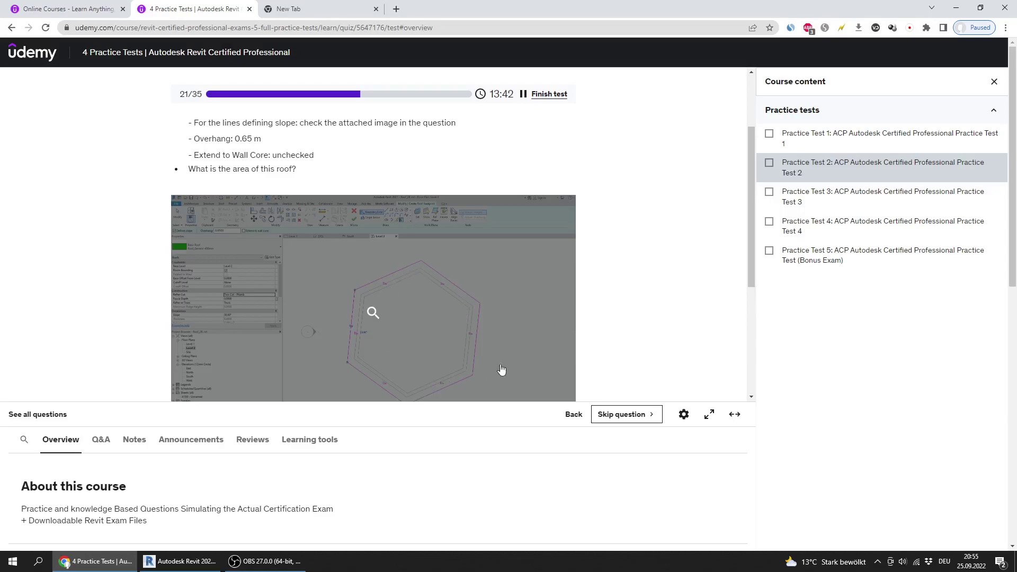
scroll(249, 241, up, 2)
scroll(249, 241, up, 1)
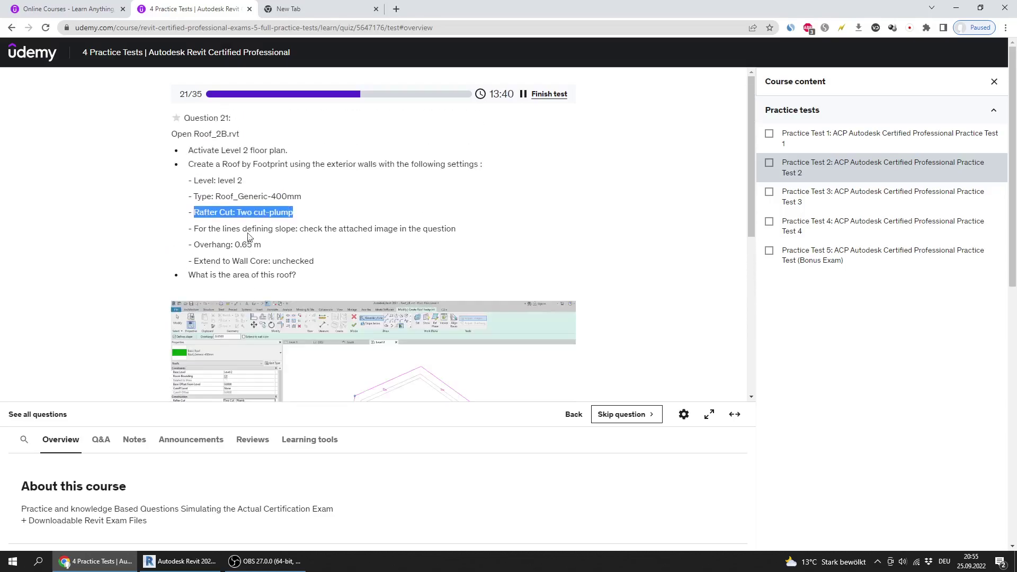
drag(202, 245, 262, 245)
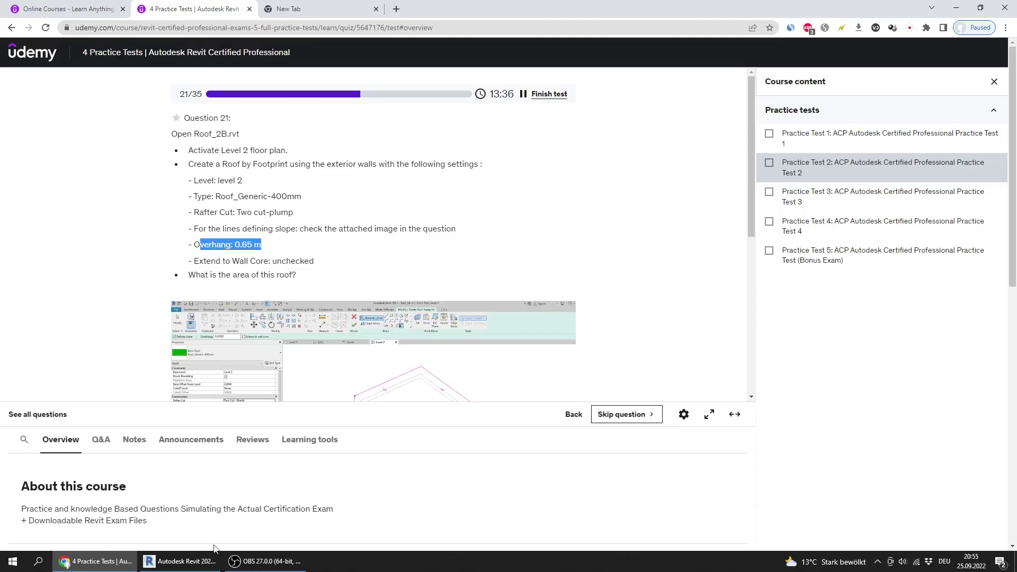
click(254, 561)
click(125, 557)
drag(234, 261, 315, 260)
key(alt+Tab)
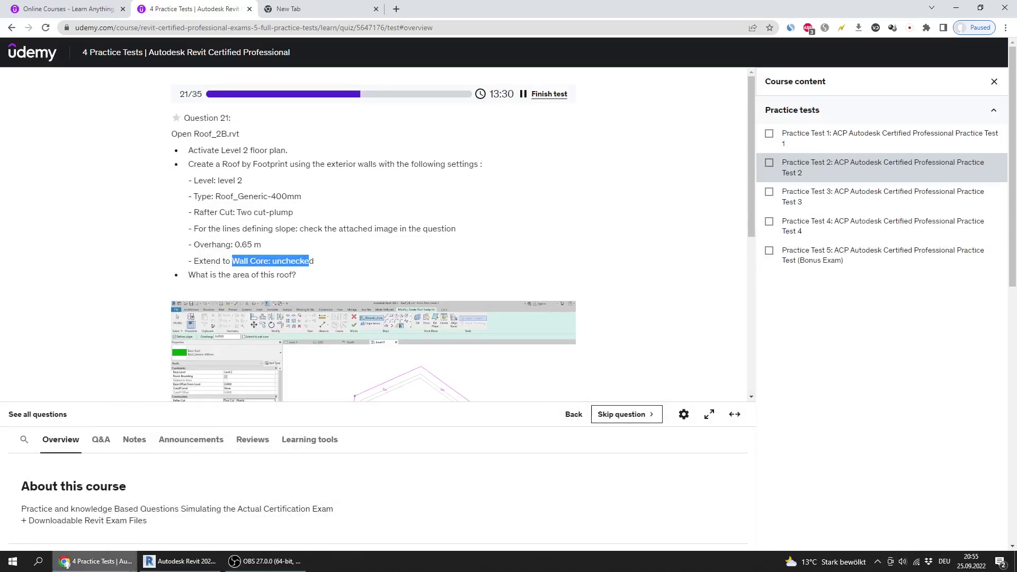
double_click(113, 83)
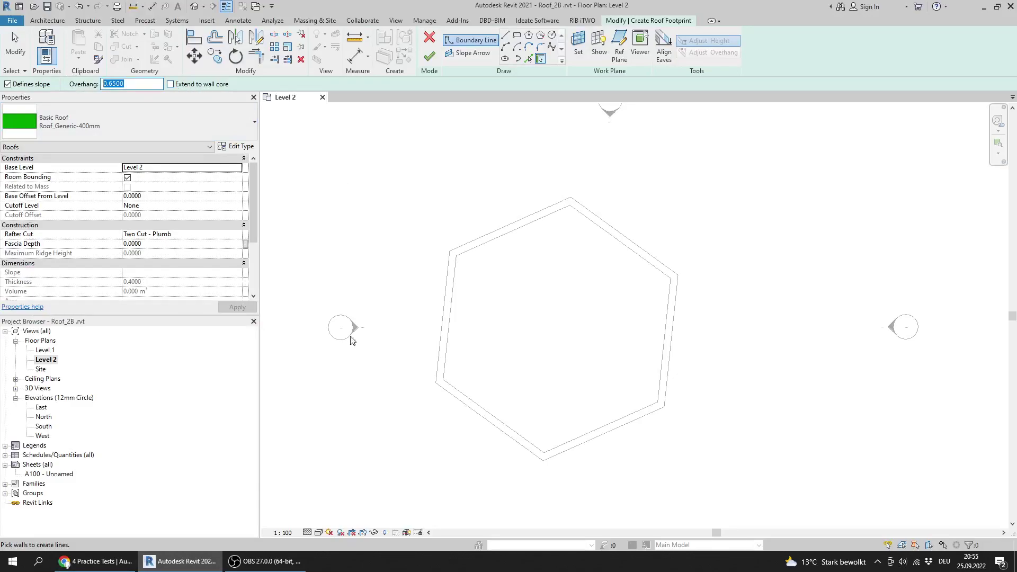
key(alt+Tab)
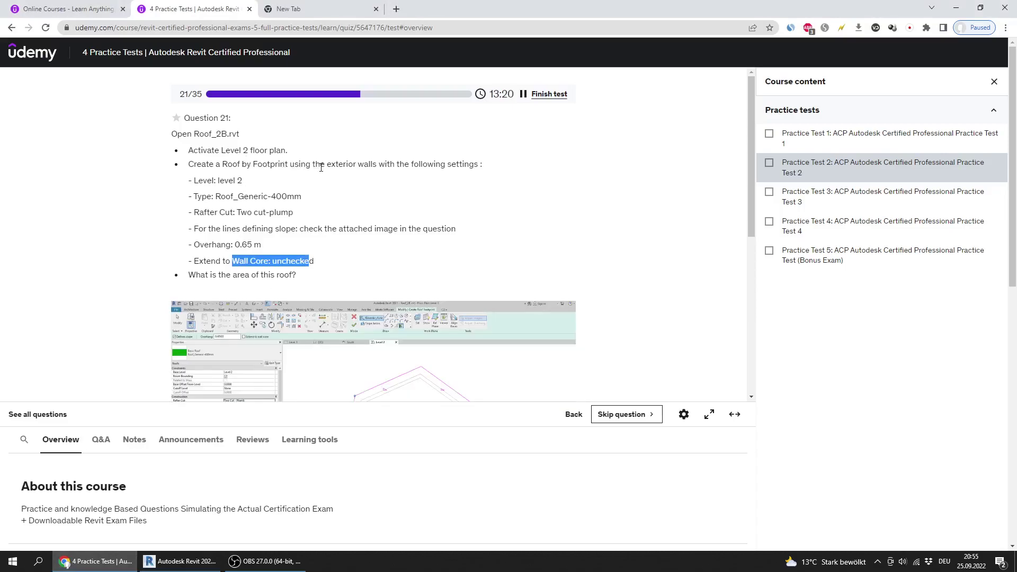
Examine question 21's enlarged image for the roof footprint lines that define slope.
scroll(345, 223, down, 3)
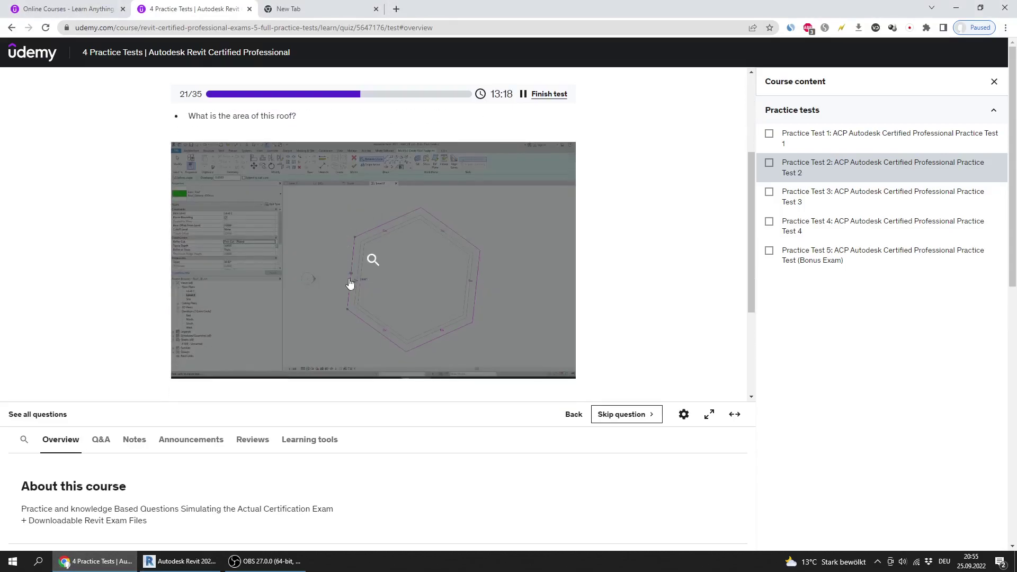
click(435, 289)
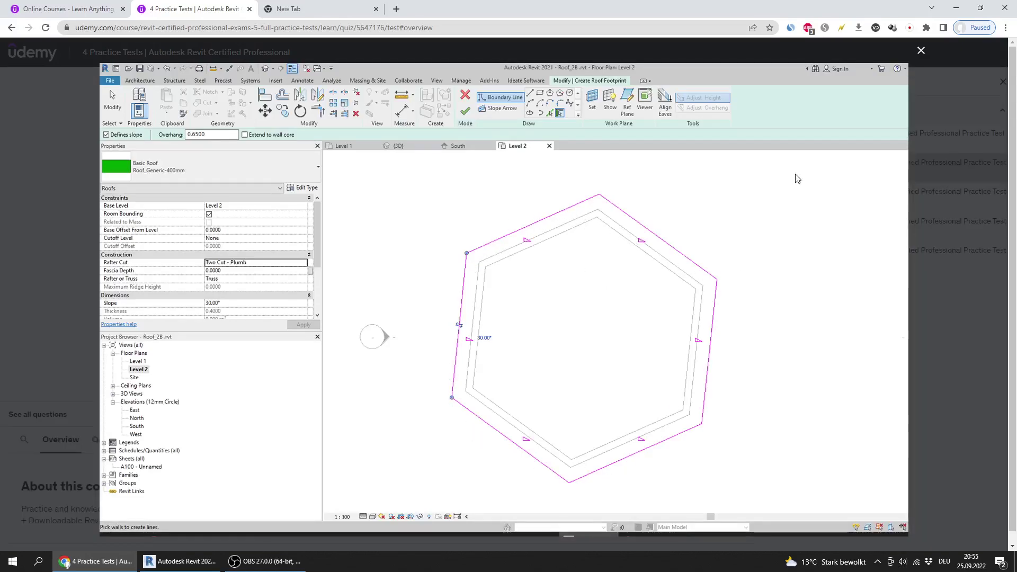
click(922, 51)
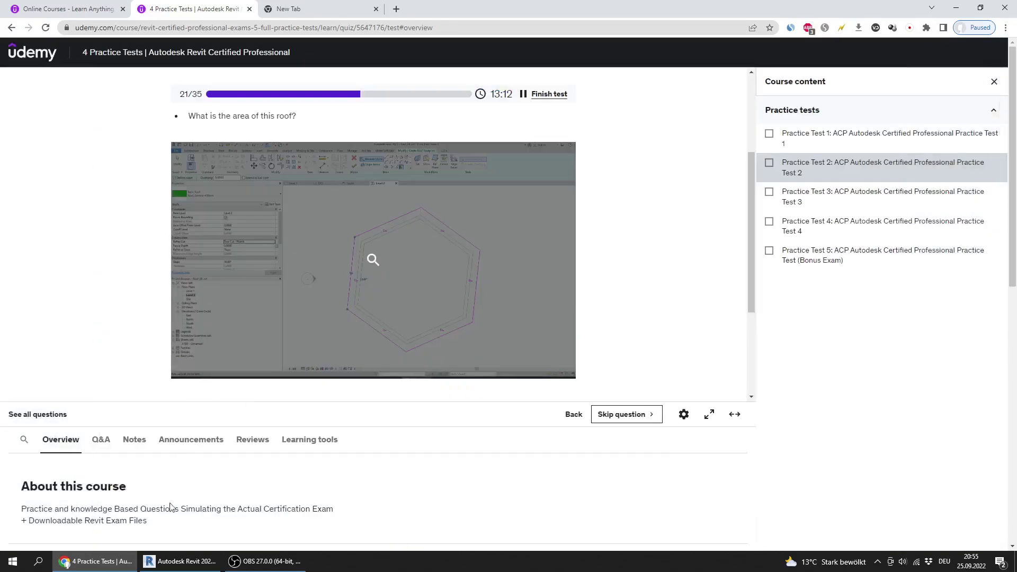
Switch to Revit, create the roof footprint from the whole chain of exterior walls with a 0.65 m overhang, and finish the roof.
click(180, 561)
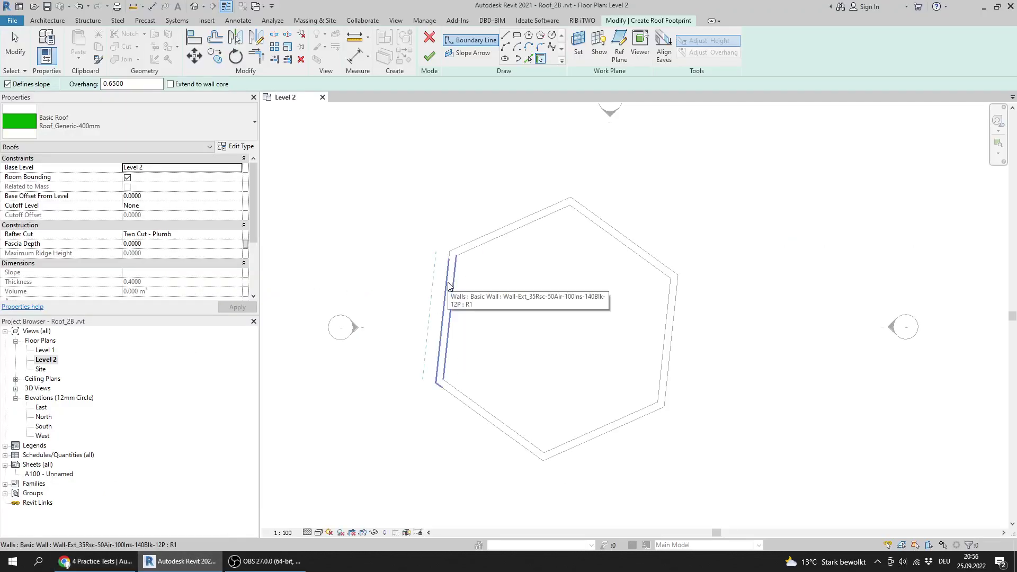
key(Tab)
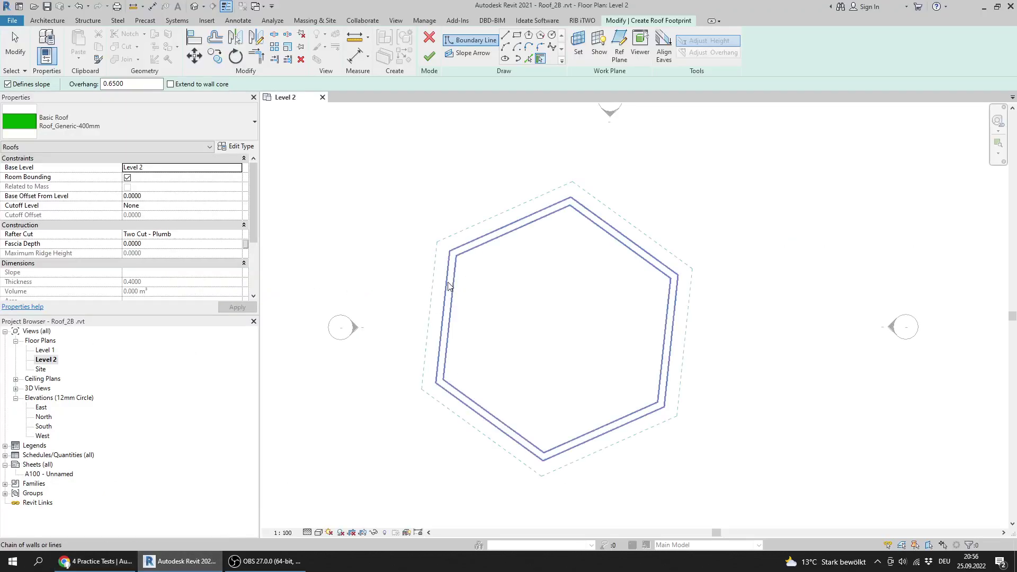
click(447, 286)
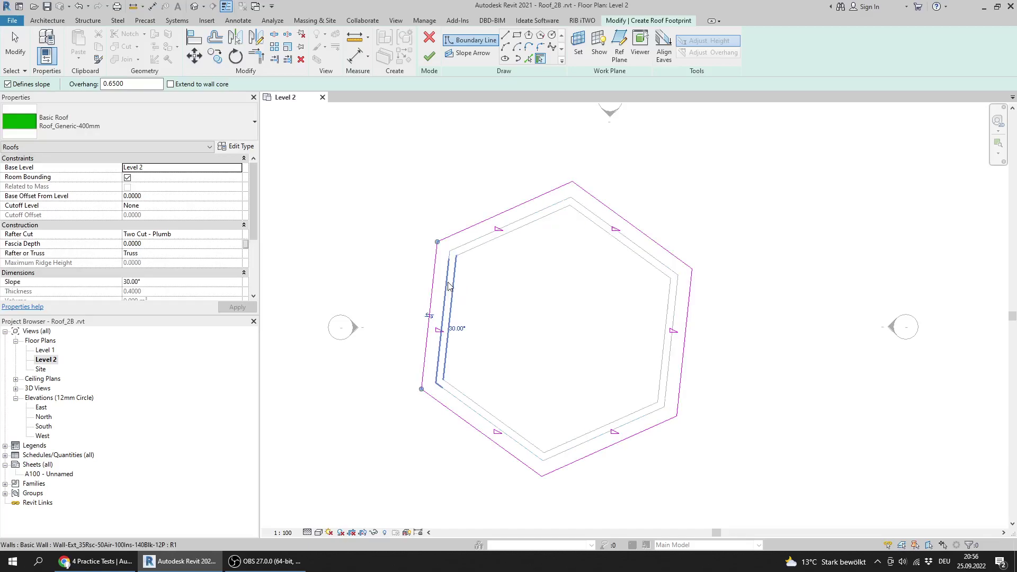
middle_drag(517, 297, 501, 298)
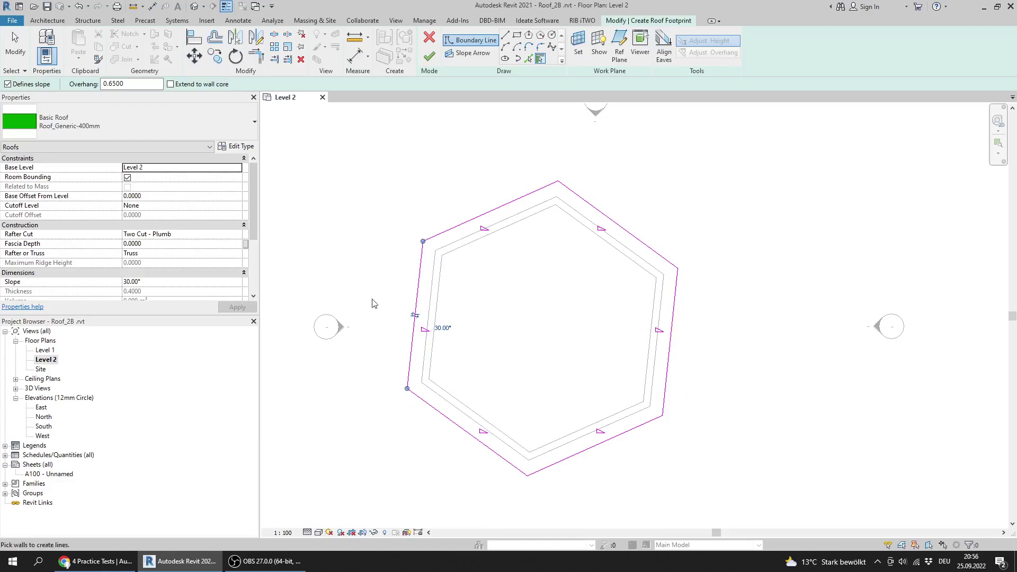
middle_drag(448, 210, 415, 233)
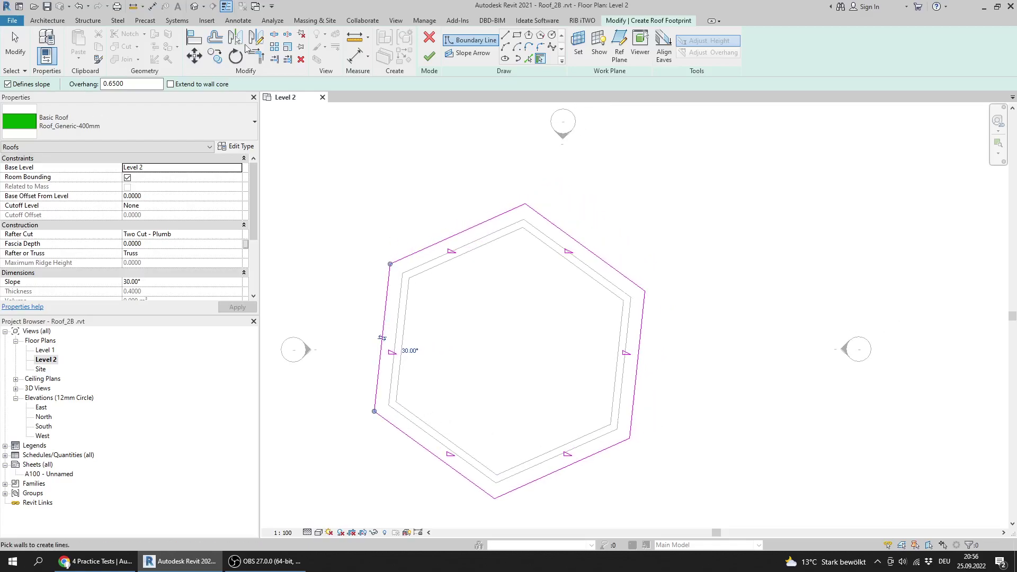
click(430, 55)
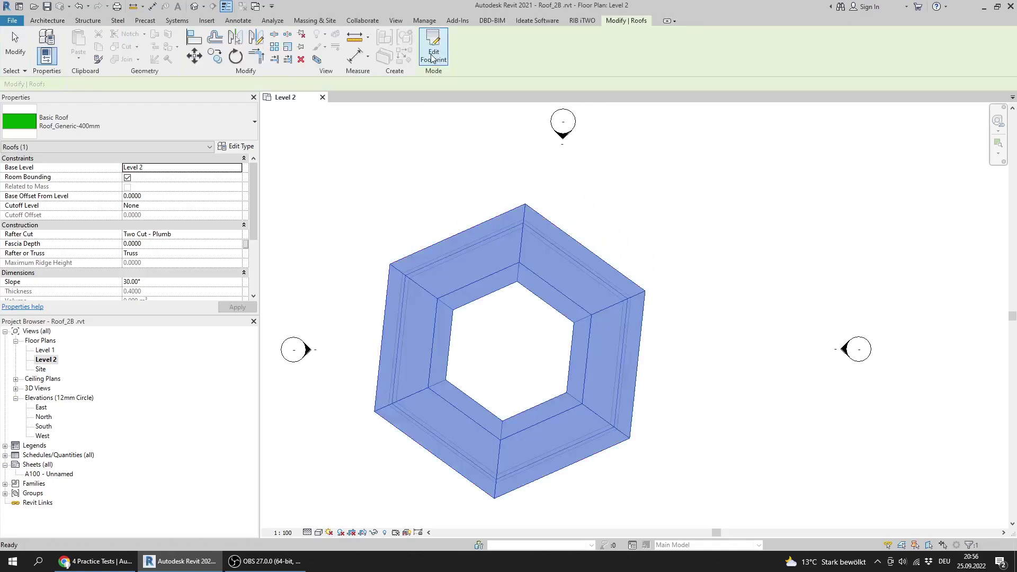
middle_drag(408, 257, 424, 249)
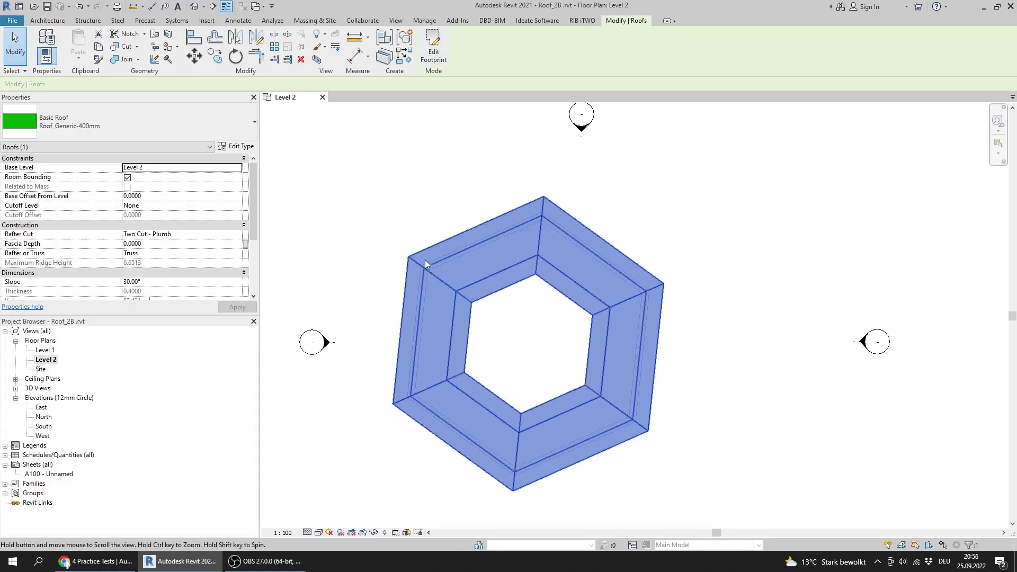
Reread in Chrome what question 21 asks about the roof and look up the selected roof's area in Revit.
click(96, 561)
scroll(129, 238, down, 4)
drag(310, 237, 312, 271)
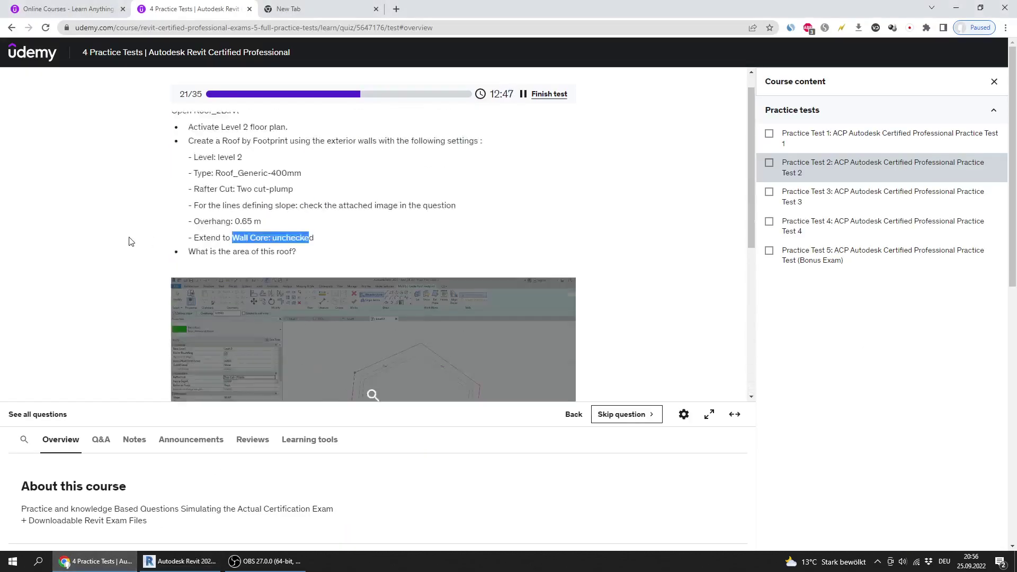
scroll(223, 264, up, 1)
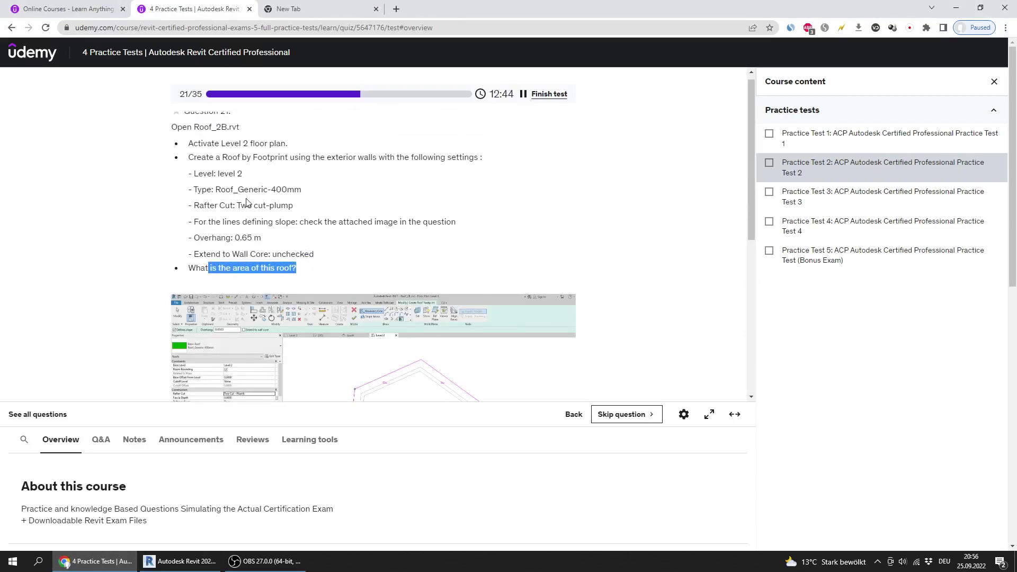
scroll(247, 202, down, 4)
click(180, 561)
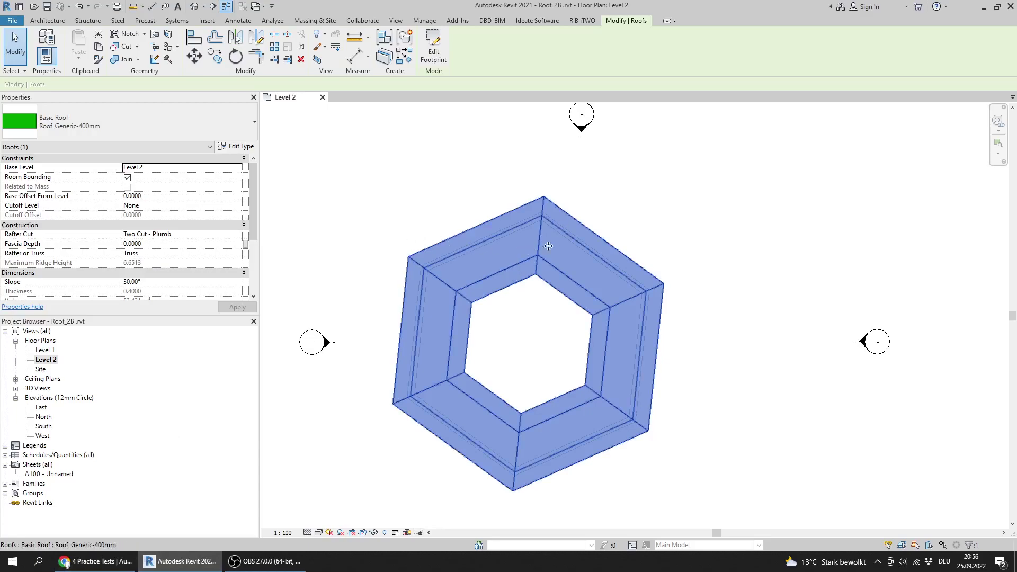
scroll(254, 237, down, 3)
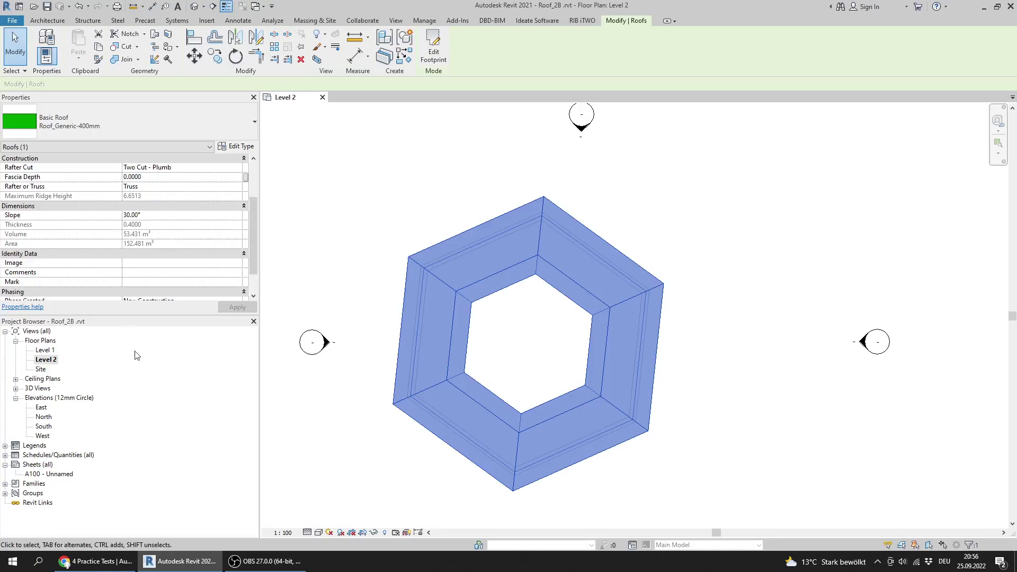
Switch to Chrome and select 152.481 m2 as the answer to question 21.
click(119, 567)
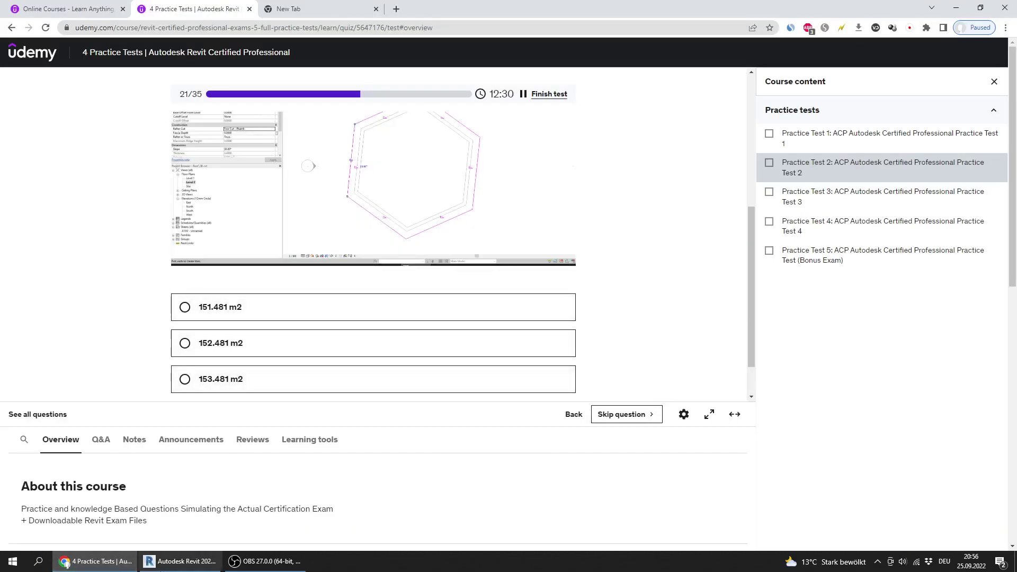
key(alt+Tab)
click(98, 560)
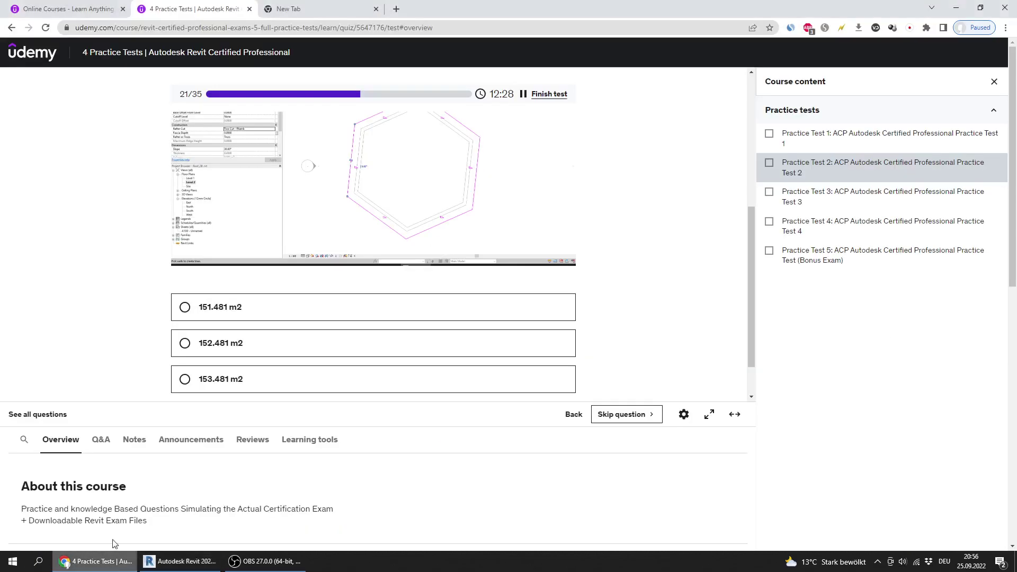
scroll(165, 248, down, 1)
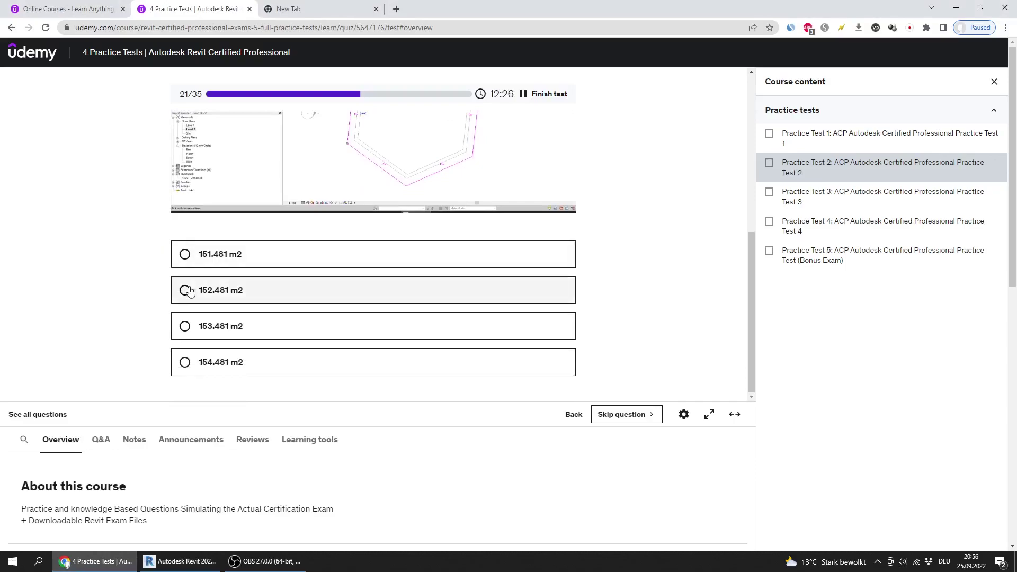
click(206, 291)
scroll(97, 248, up, 5)
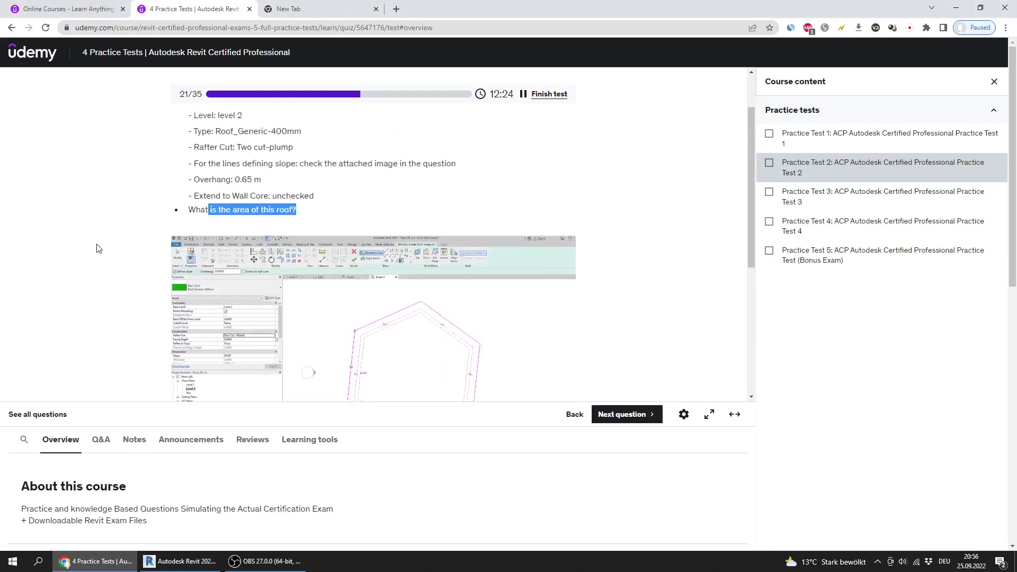
scroll(96, 248, down, 2)
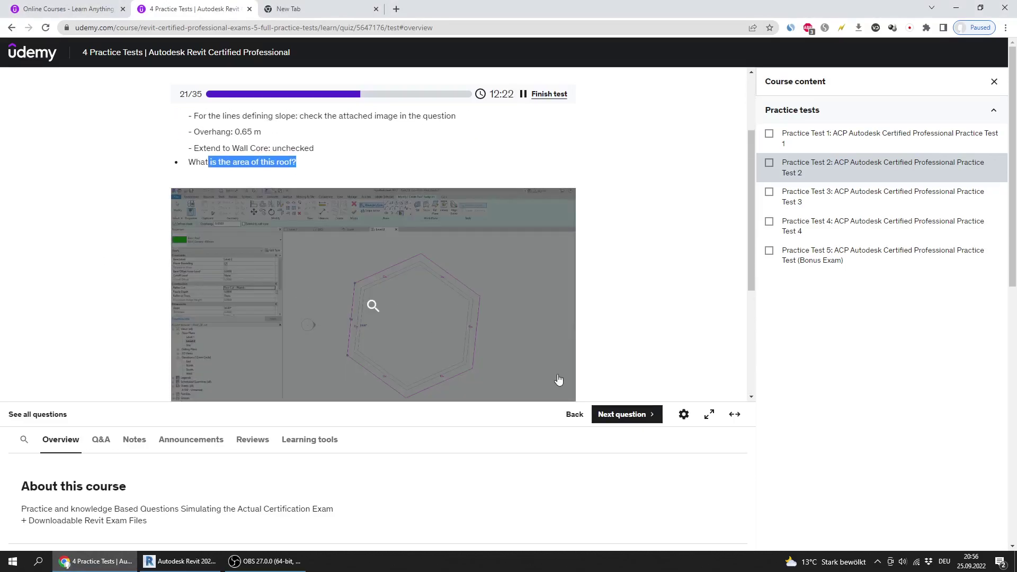
Advance to question 22 and look over its railing task, image and answer options.
click(611, 414)
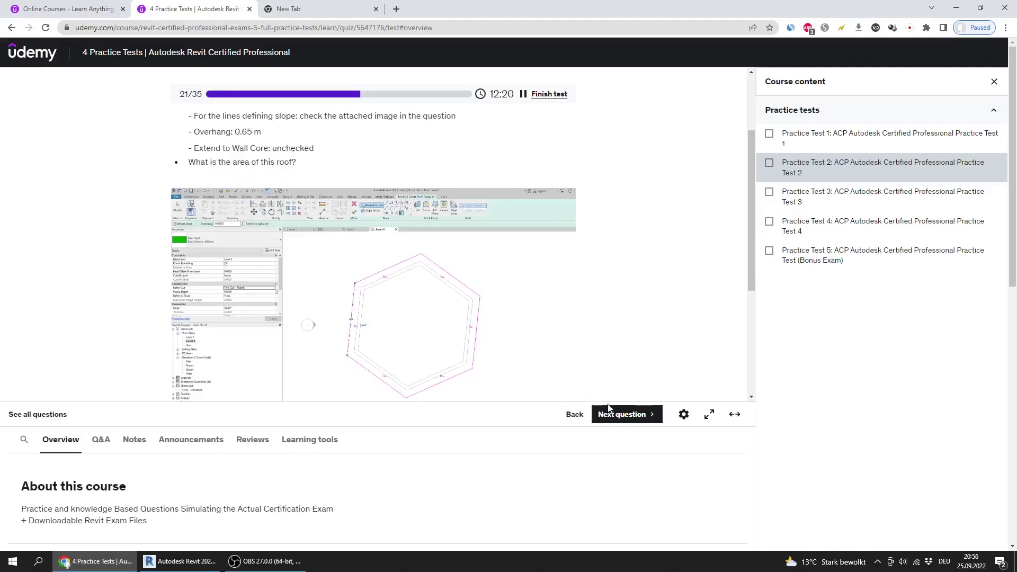
click(611, 415)
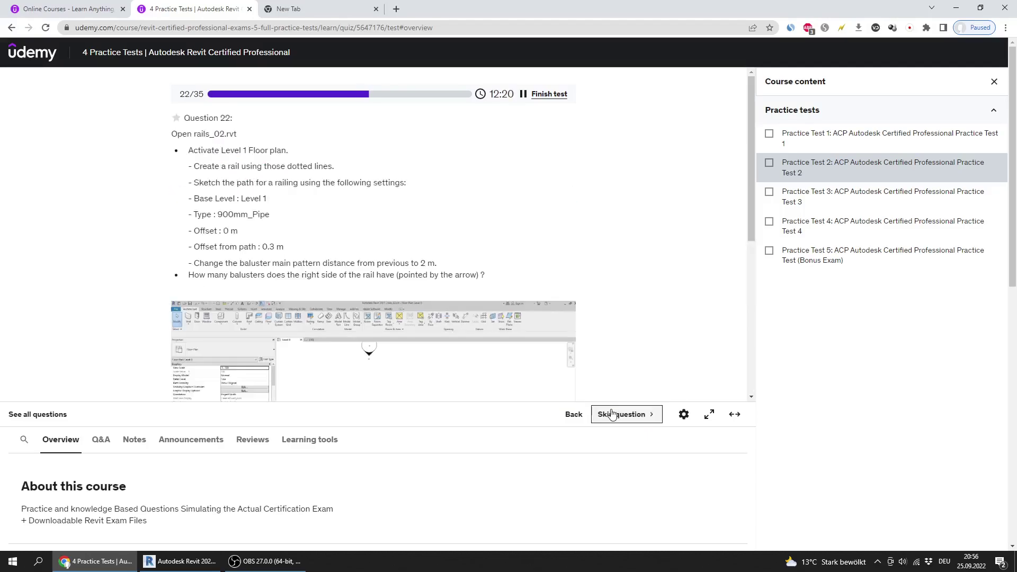
scroll(542, 215, down, 3)
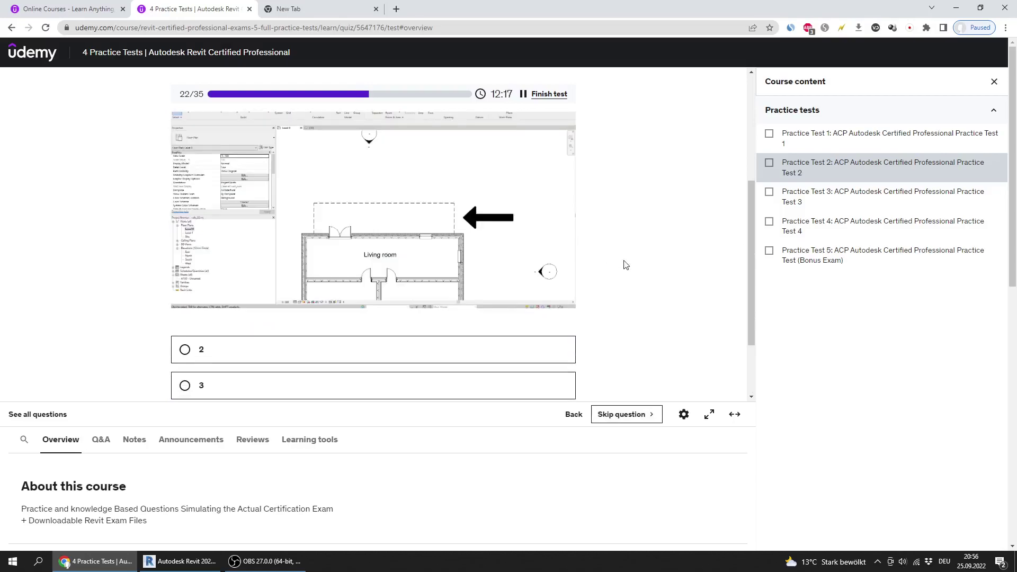
scroll(625, 265, up, 3)
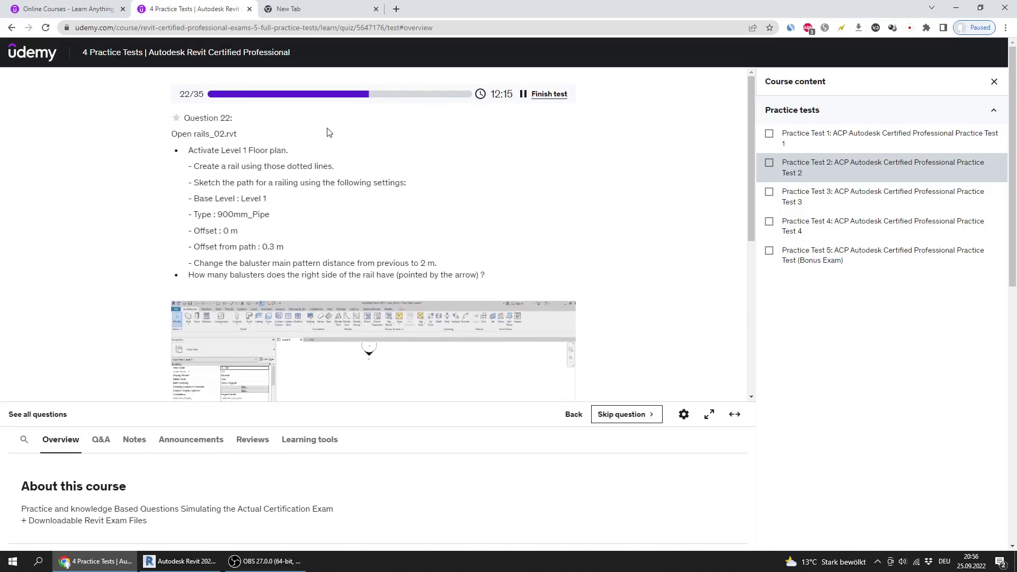
Switch to Revit and close Roof_2B.rvt without saving the changes.
click(165, 561)
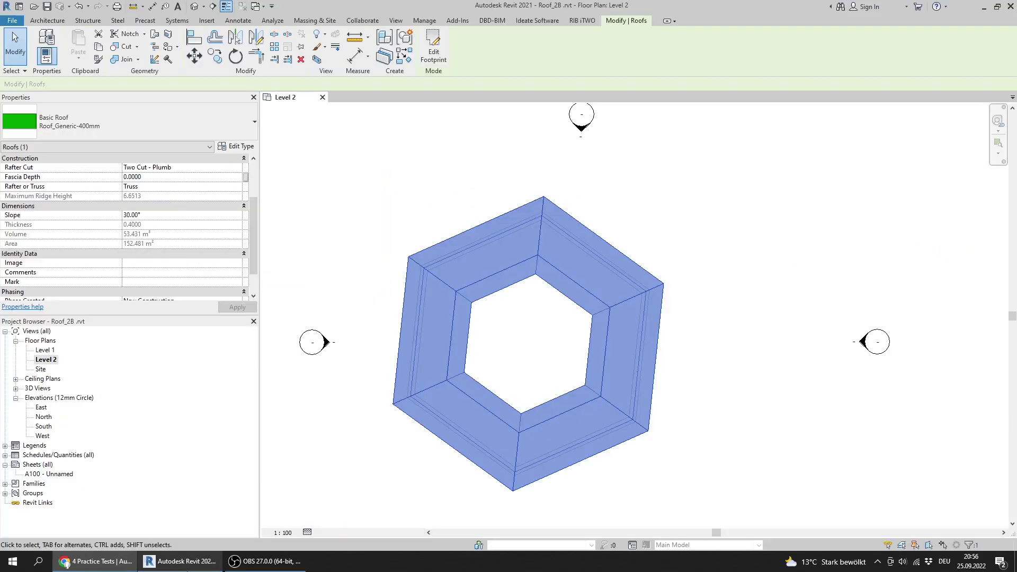
click(322, 97)
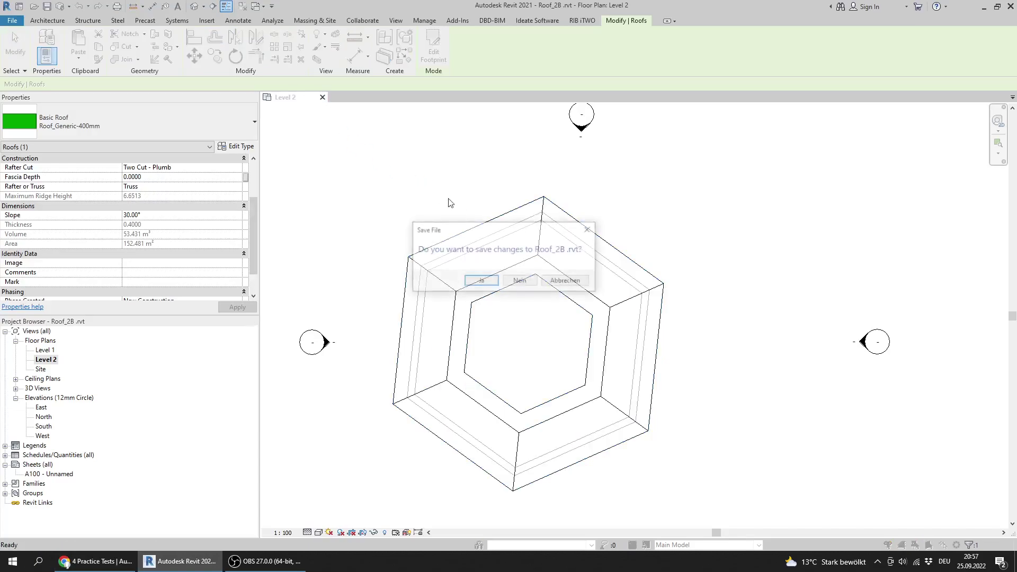
click(519, 281)
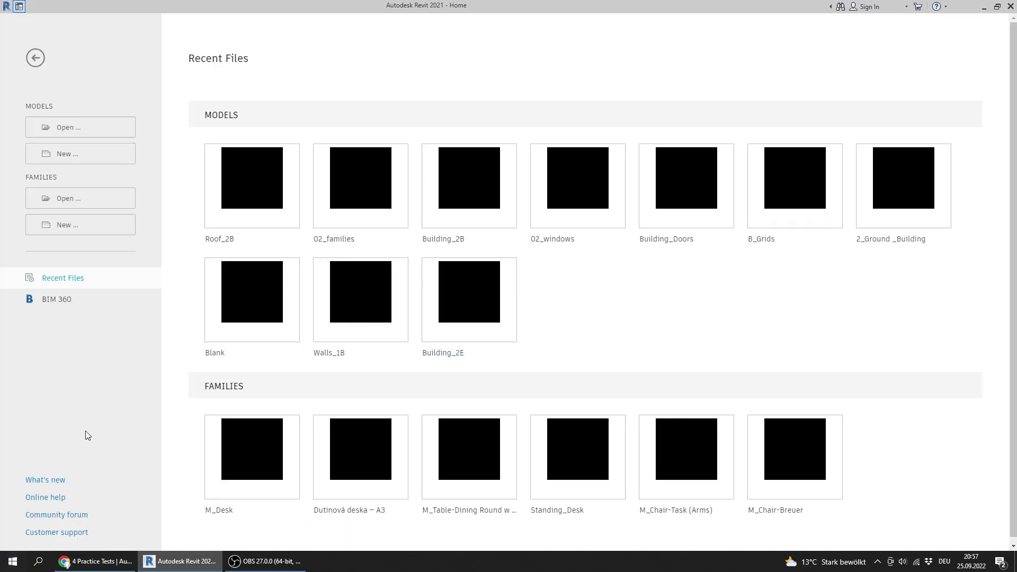
Check the file name in question 22 and open rails_02.rvt from the Practice Test 2 folder in Revit.
key(alt+Tab)
drag(172, 134, 237, 135)
click(180, 561)
click(82, 128)
click(323, 350)
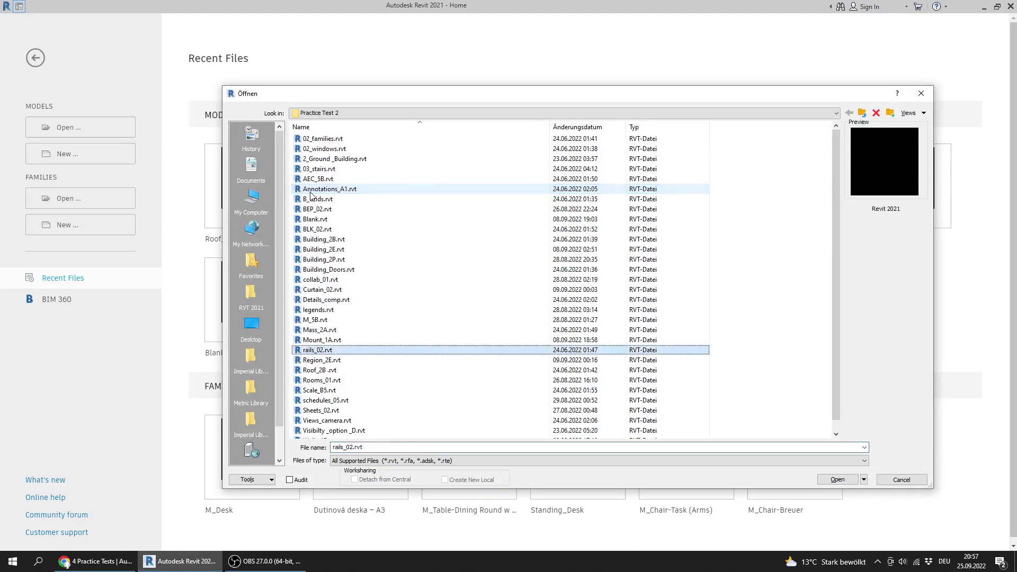
double_click(329, 351)
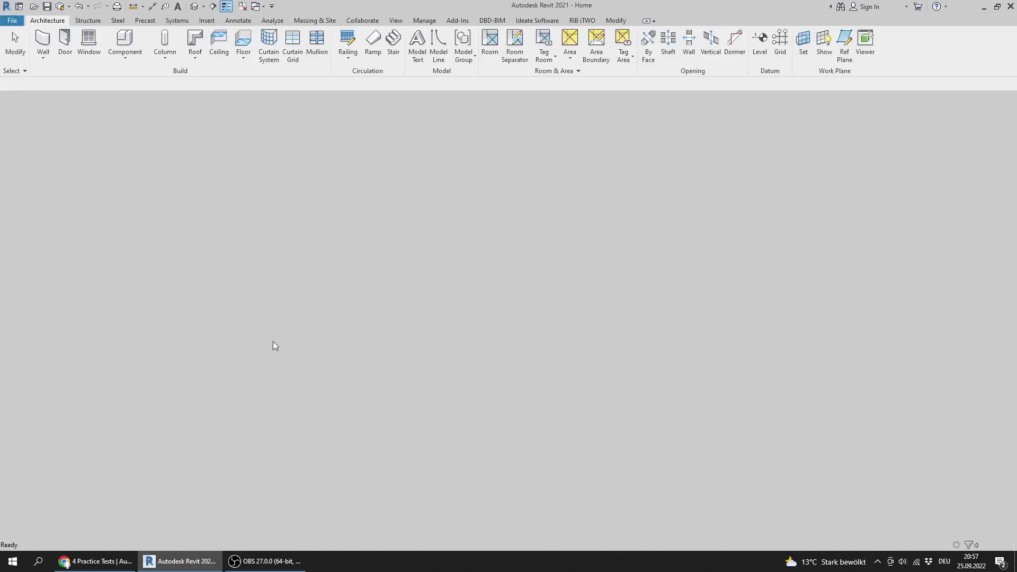
Switch to Chrome and examine question 22's dotted-line image and the railing's base level, type, offset and offset from path.
key(alt+Tab)
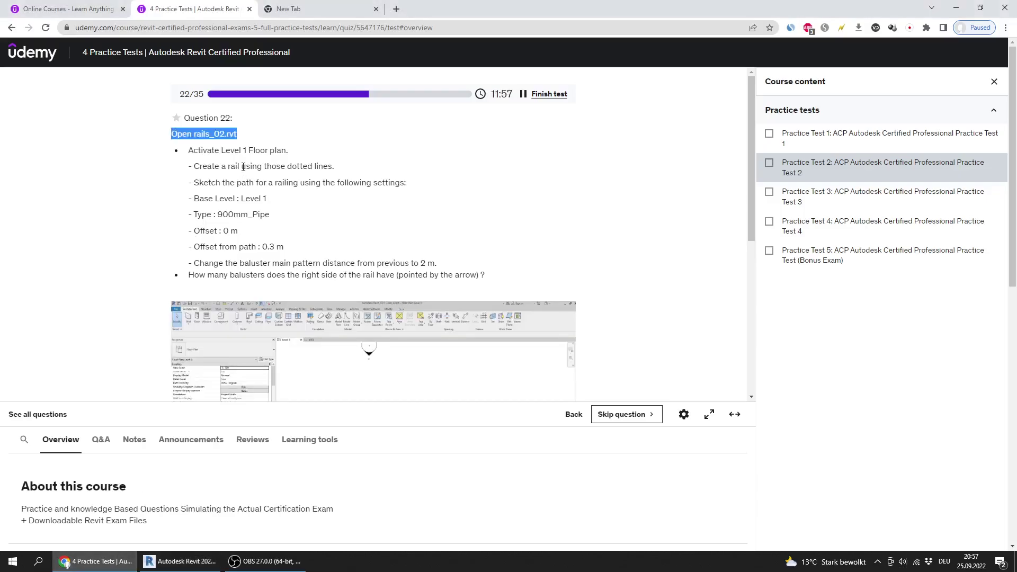
drag(344, 168, 178, 169)
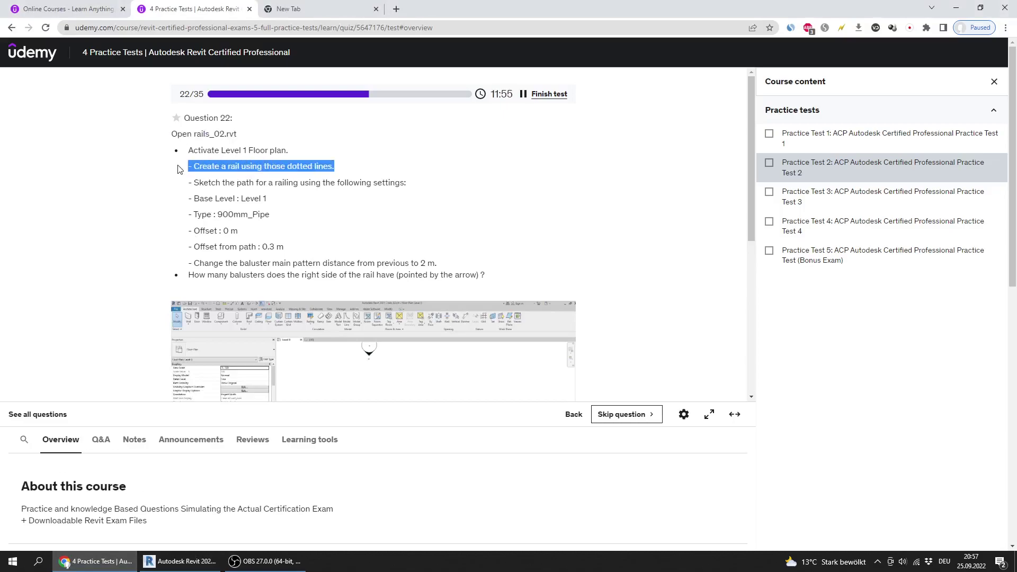
scroll(324, 341, down, 3)
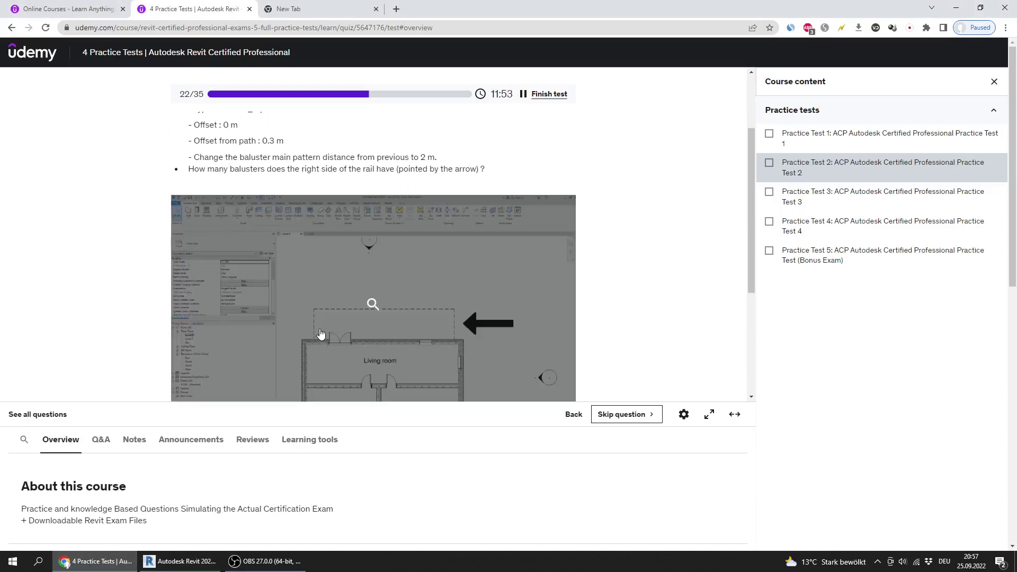
key(alt+Tab)
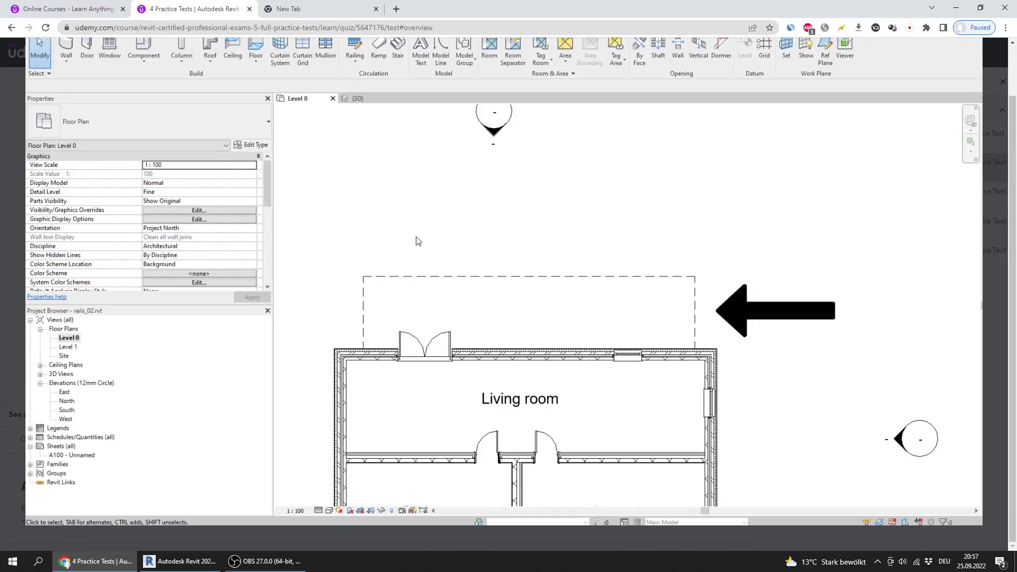
key(alt+Tab)
scroll(253, 186, up, 4)
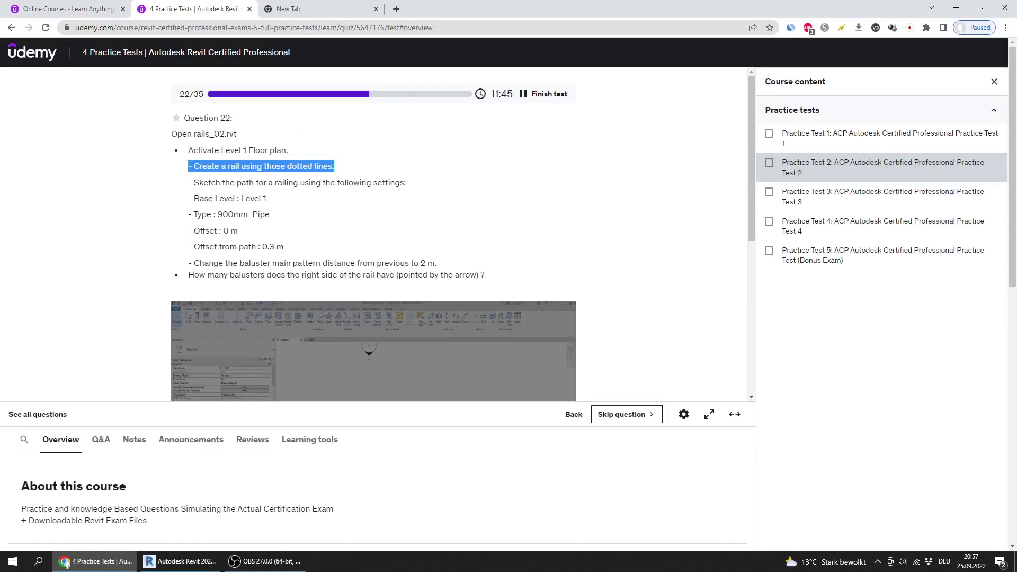
drag(187, 199, 246, 229)
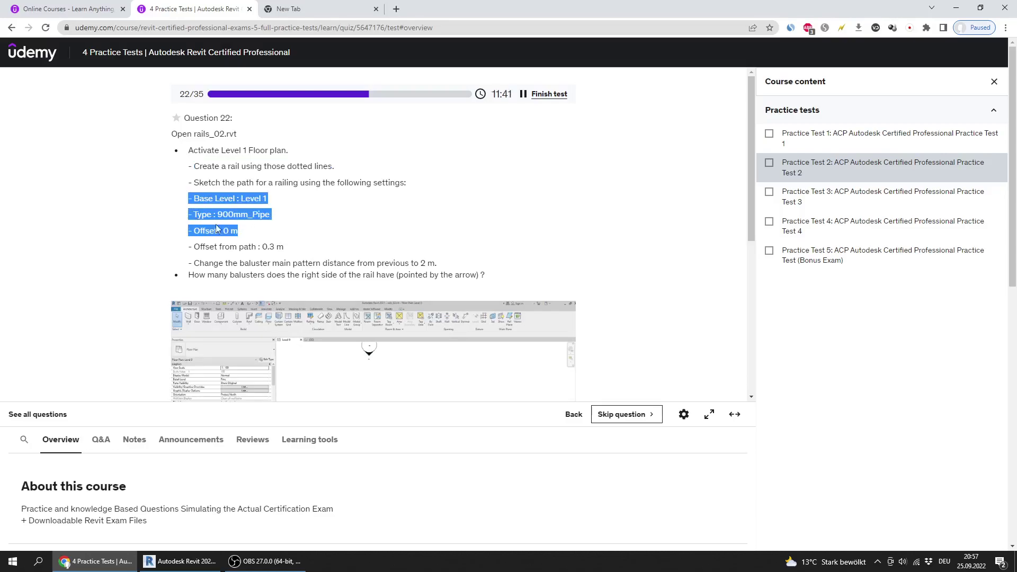
drag(189, 247, 284, 247)
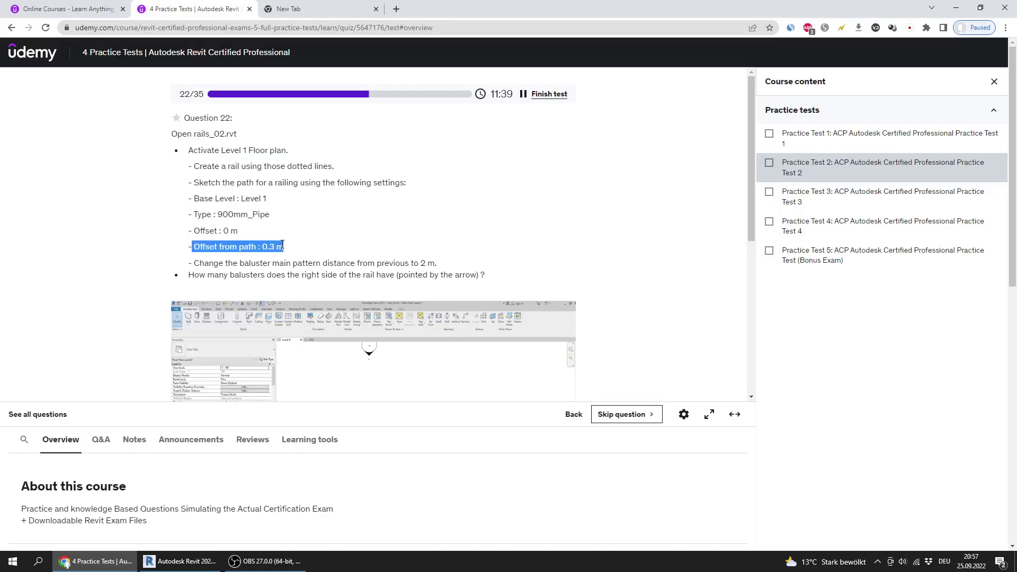
Switch to Revit, open the Level 1 floor plan and start a railing with a sketched path.
click(159, 554)
double_click(45, 350)
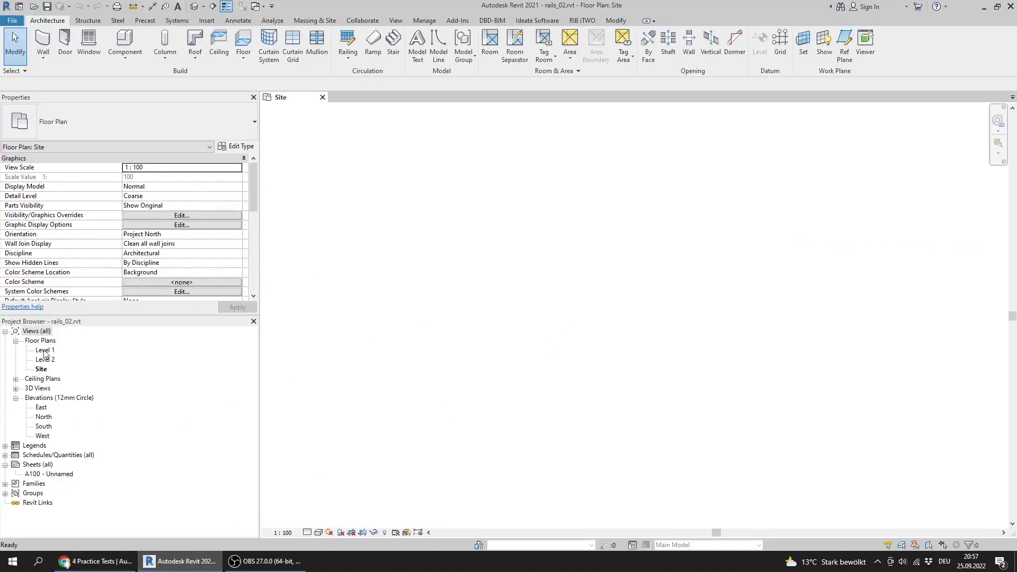
scroll(534, 330, down, 4)
scroll(533, 330, up, 4)
click(348, 57)
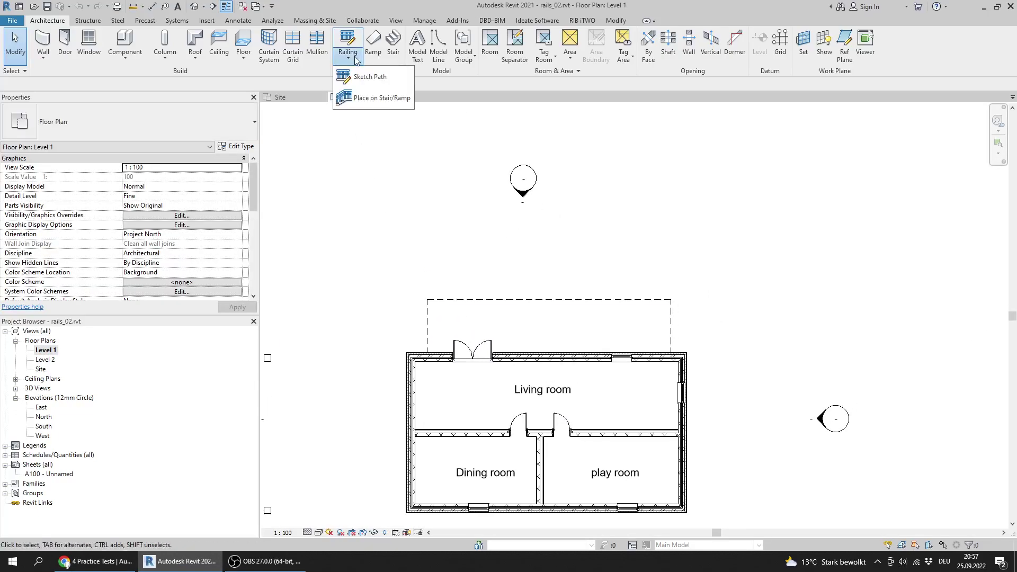
click(349, 81)
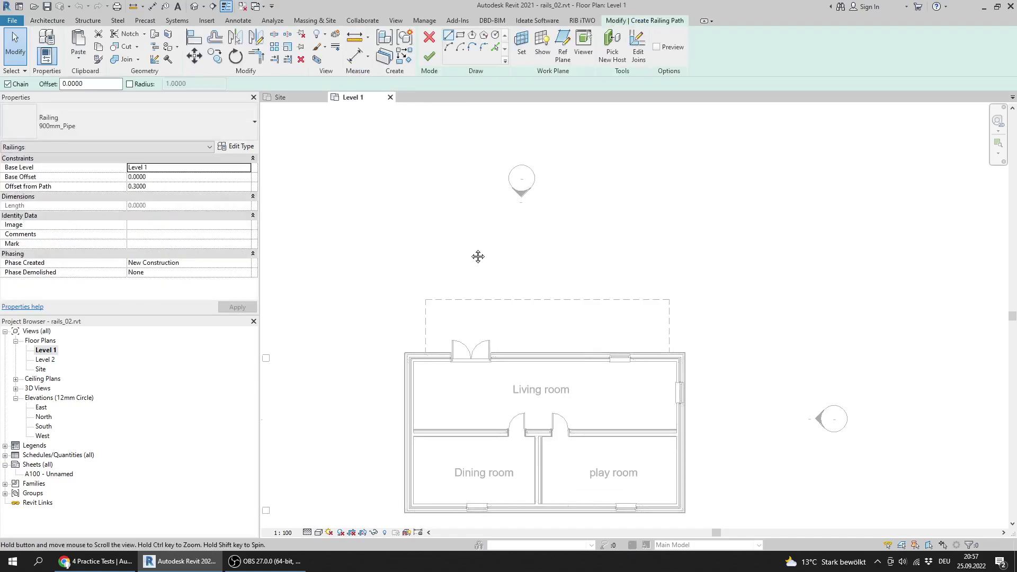
scroll(461, 233, up, 3)
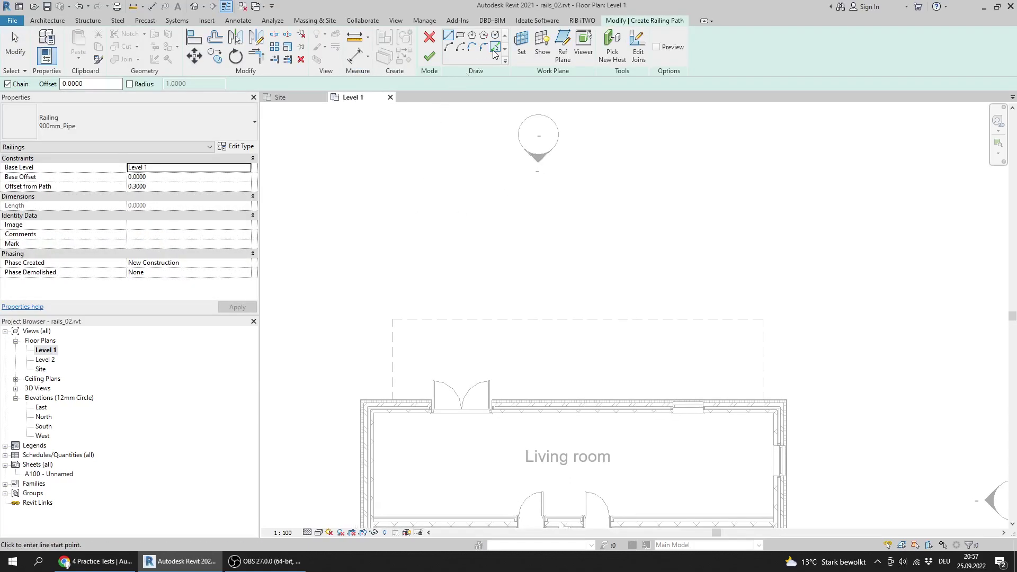
Compare question 22's base level, type and offset settings in Chrome with the new railing's properties in Revit.
click(95, 561)
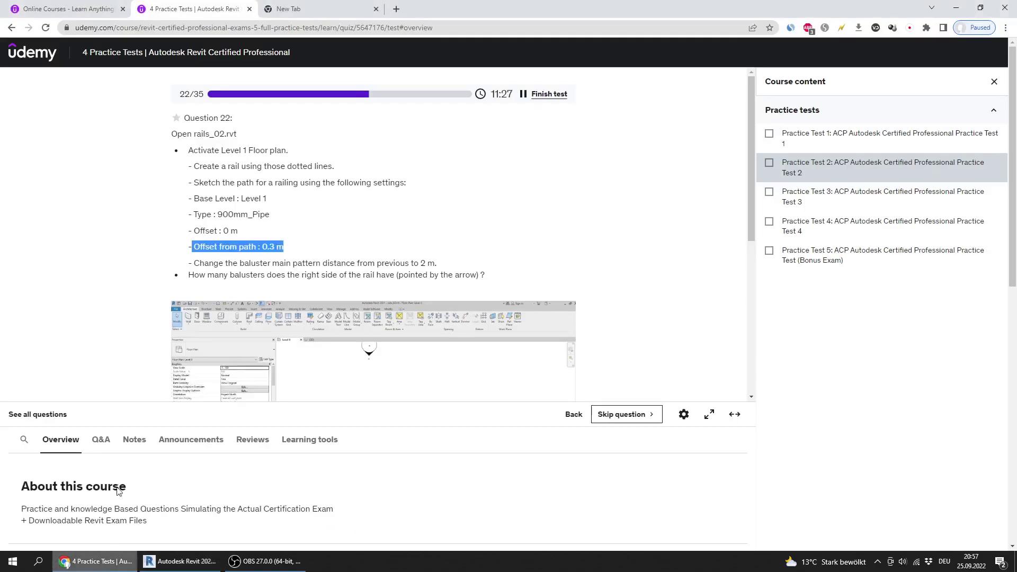
click(180, 561)
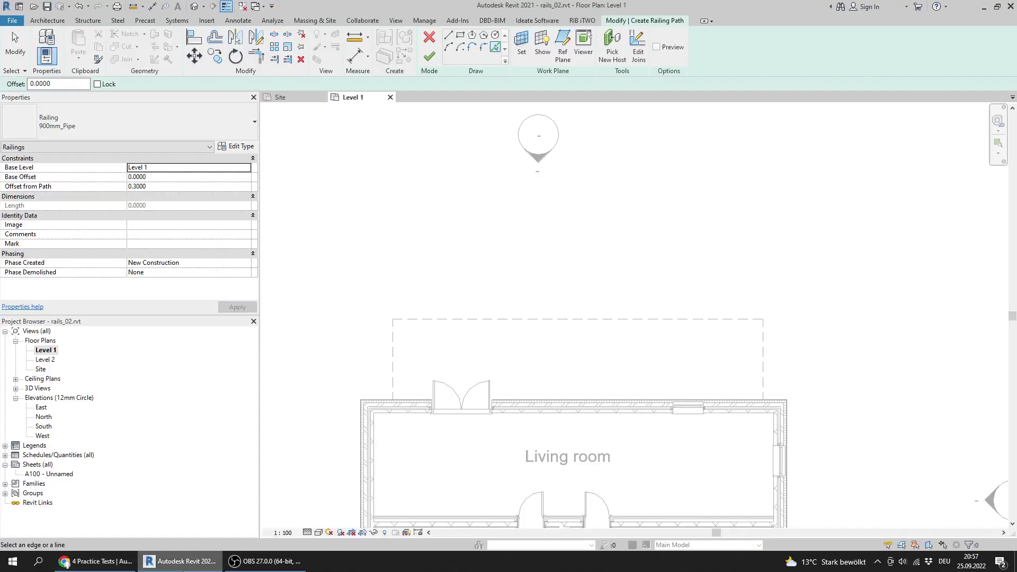
click(64, 564)
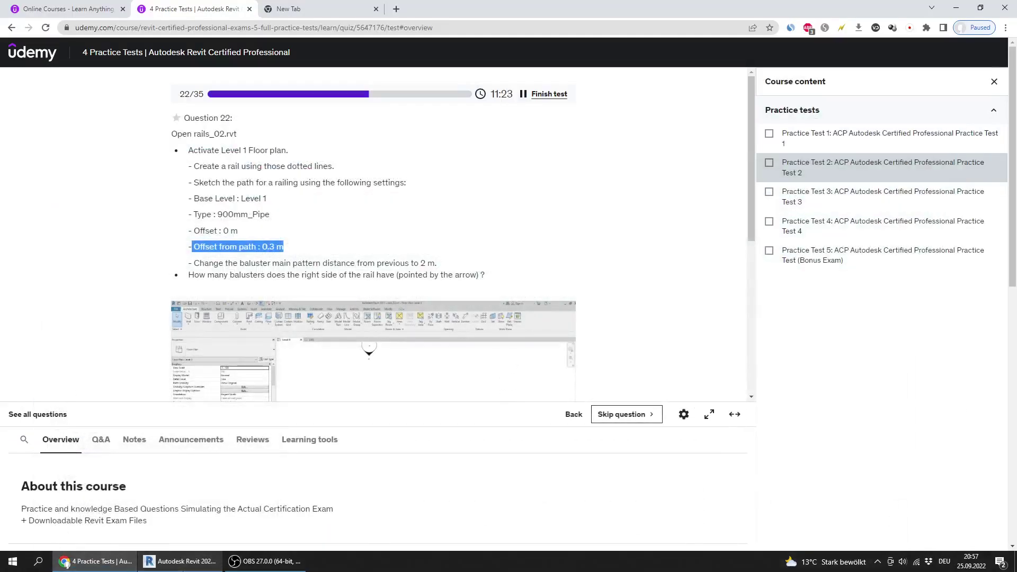
click(180, 561)
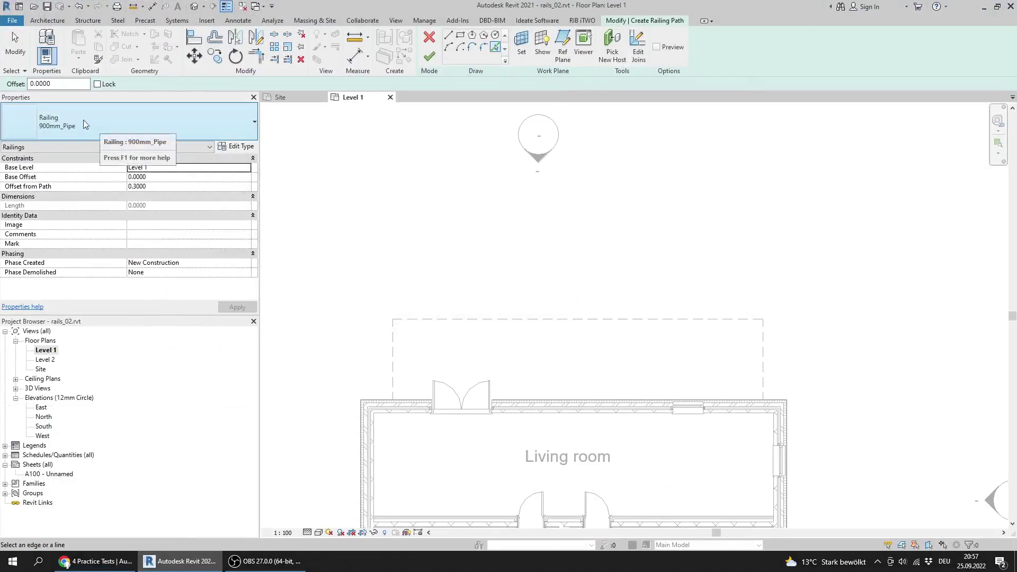
click(107, 567)
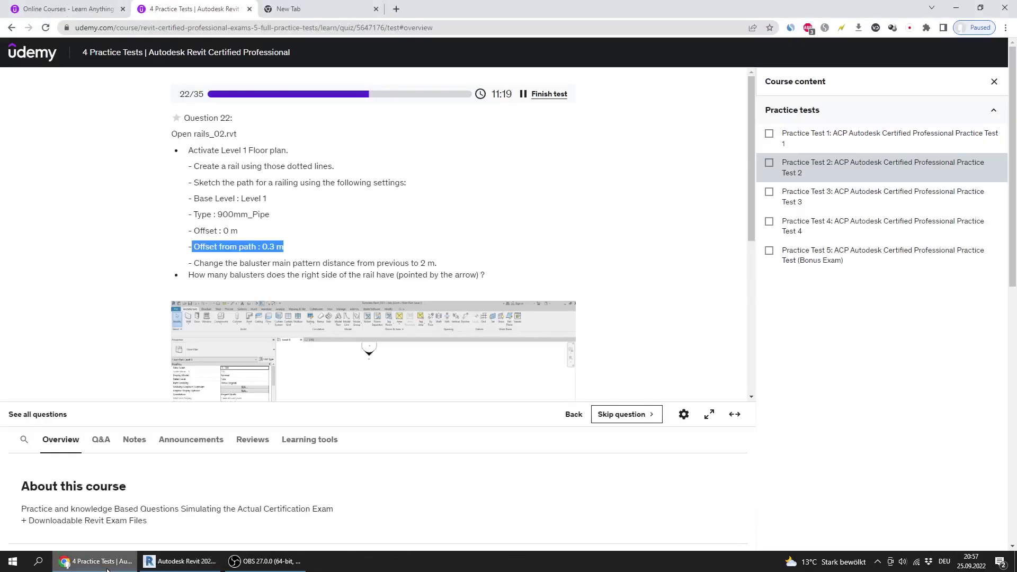
click(107, 568)
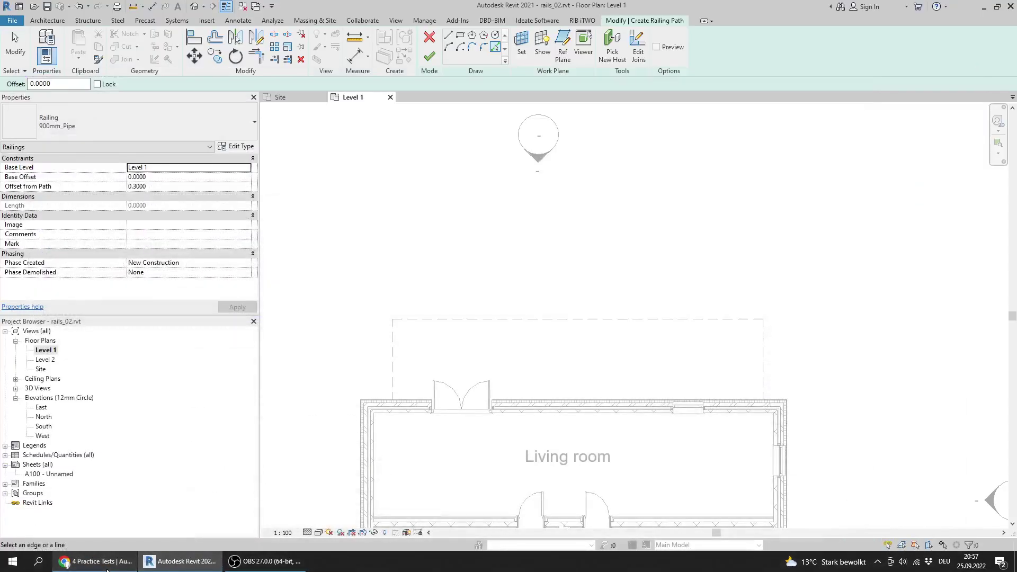
click(107, 568)
click(107, 568)
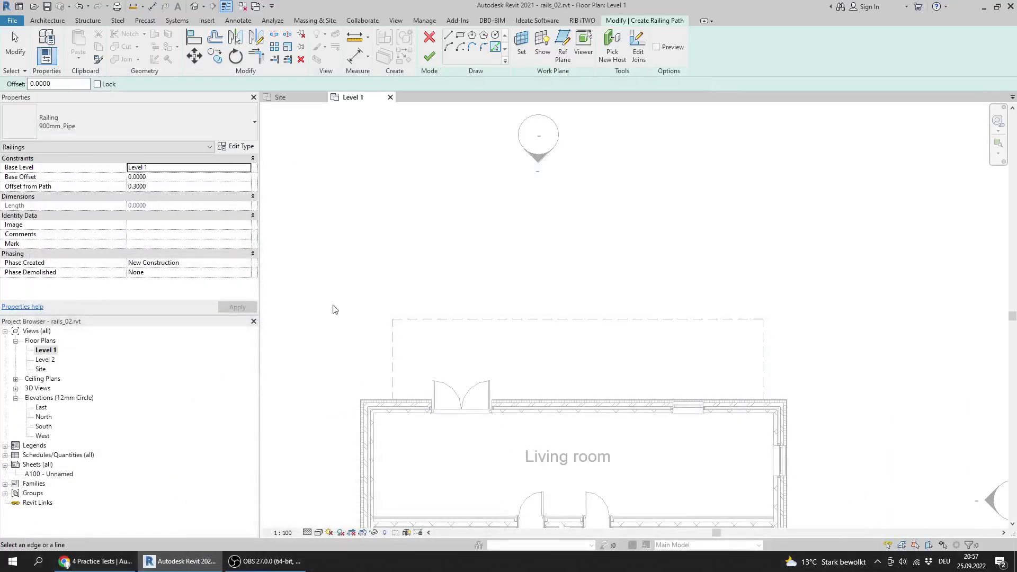
Pick the three dashed lines outside the living room as the 900mm_Pipe railing path and finish the railing.
click(398, 353)
click(420, 319)
click(759, 348)
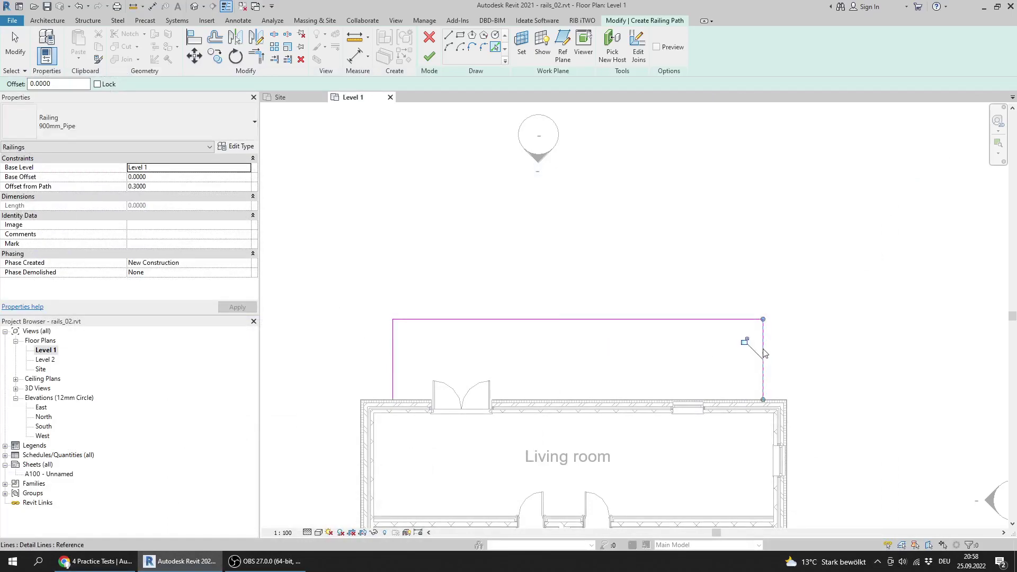
middle_drag(567, 340, 617, 334)
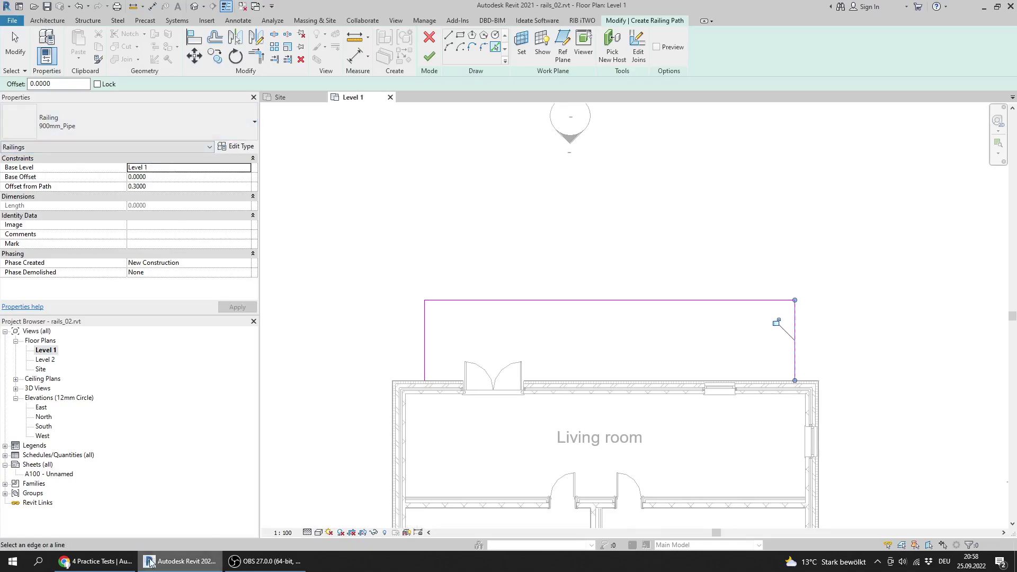
click(80, 565)
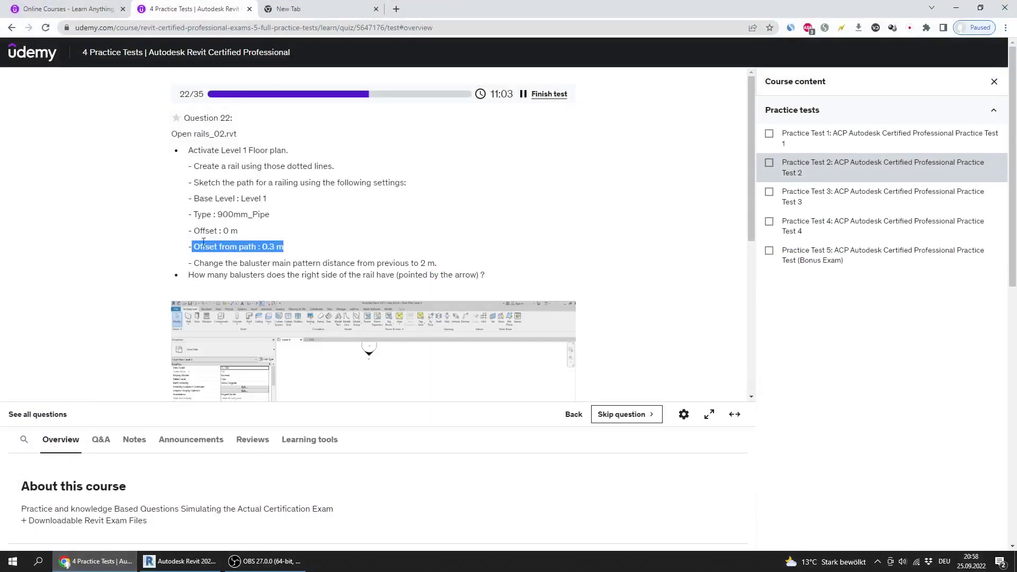
click(180, 561)
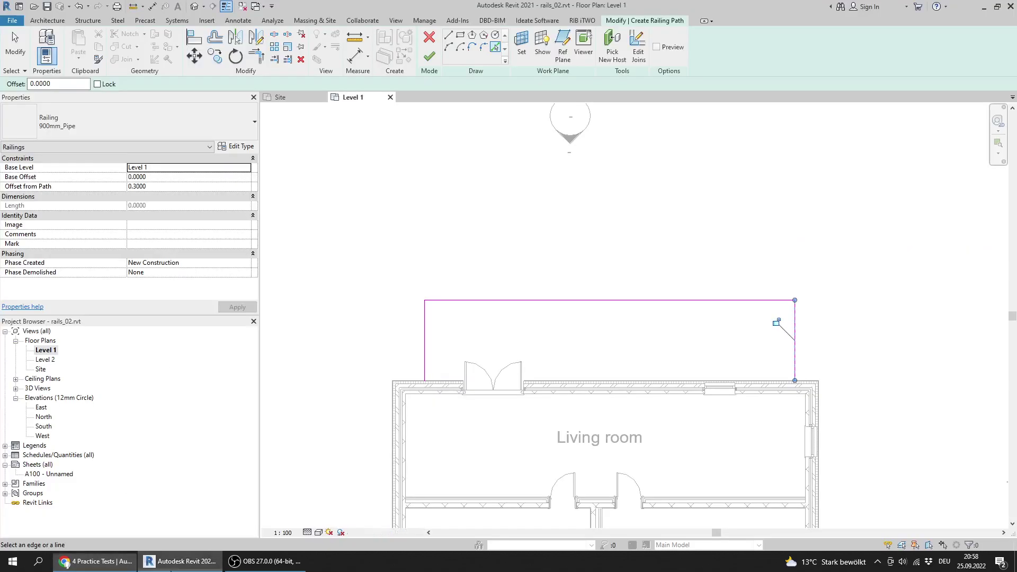
click(429, 58)
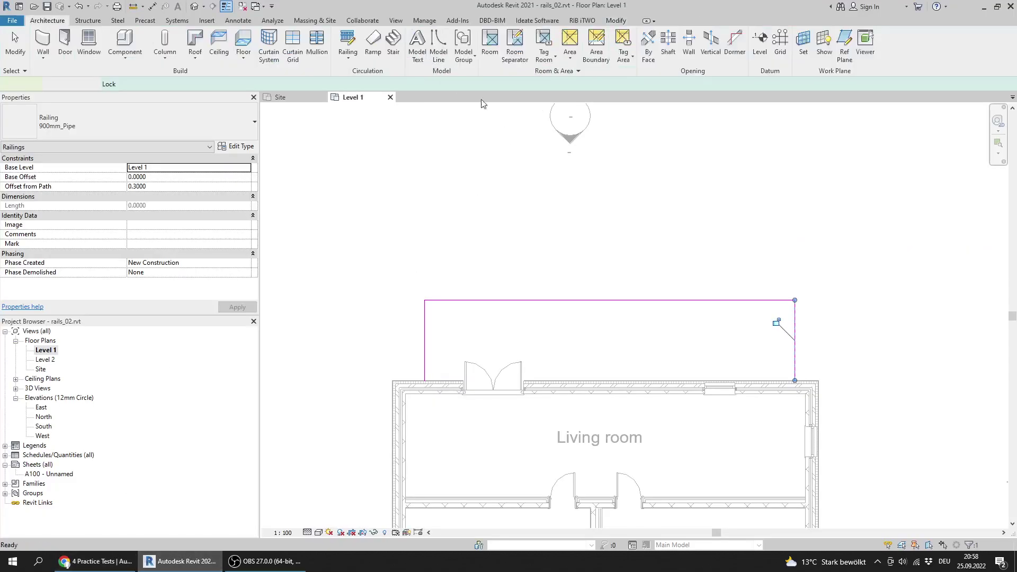
middle_drag(596, 273, 580, 252)
scroll(581, 252, up, 2)
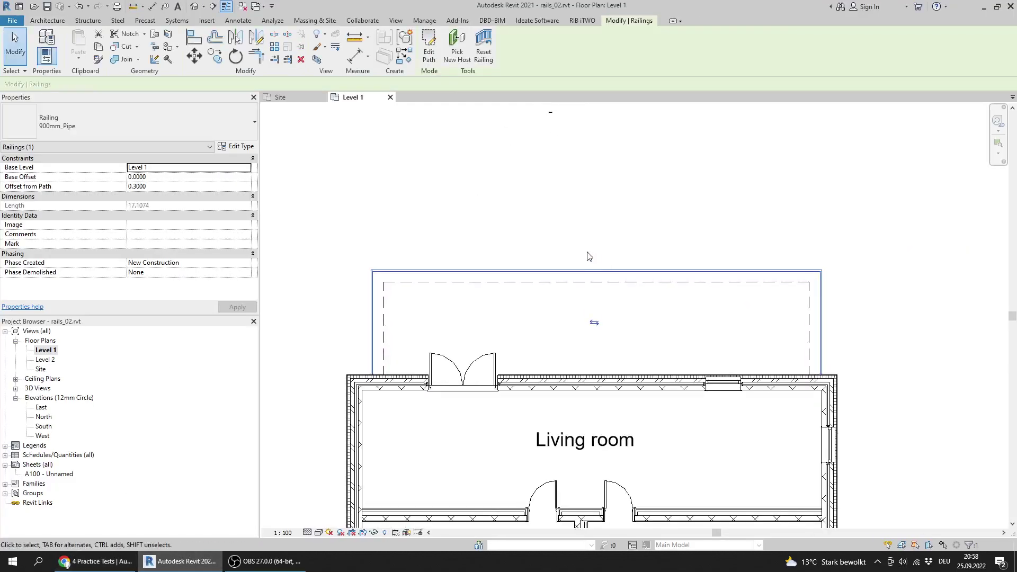
Check question 22's baluster instruction in Chrome and open the baluster placement settings of the railing's type in Revit.
click(95, 561)
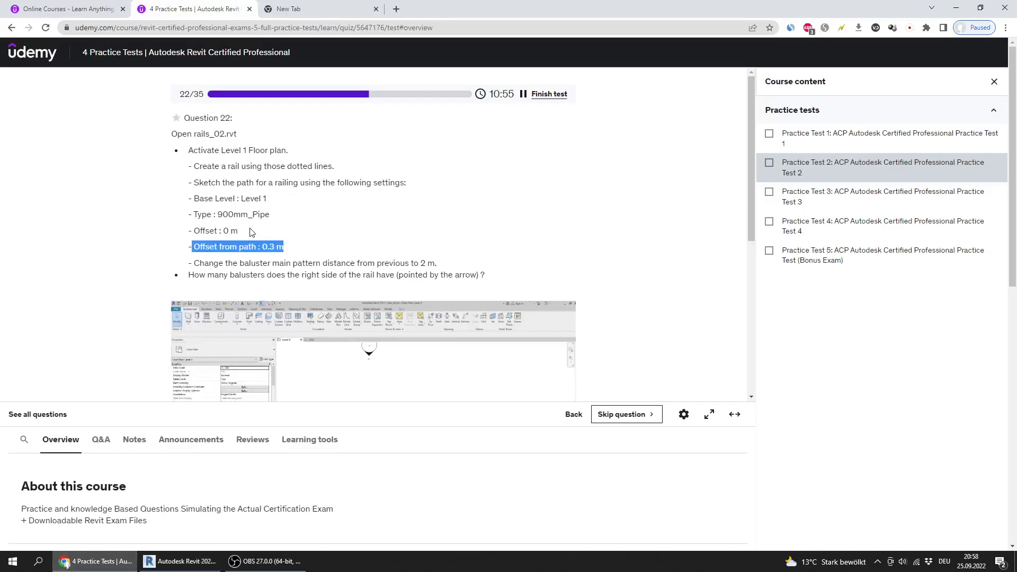
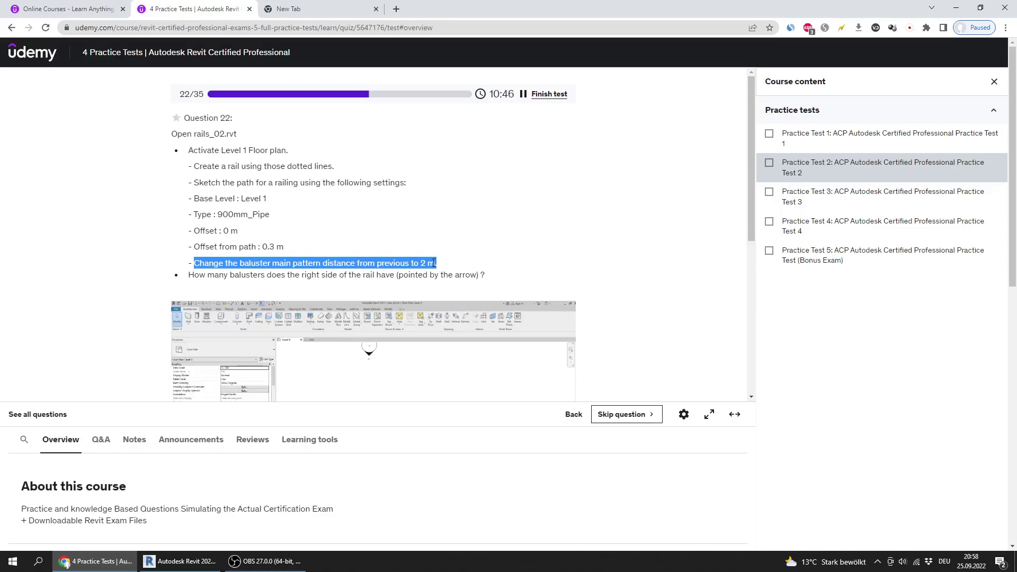
drag(436, 263, 261, 247)
click(180, 561)
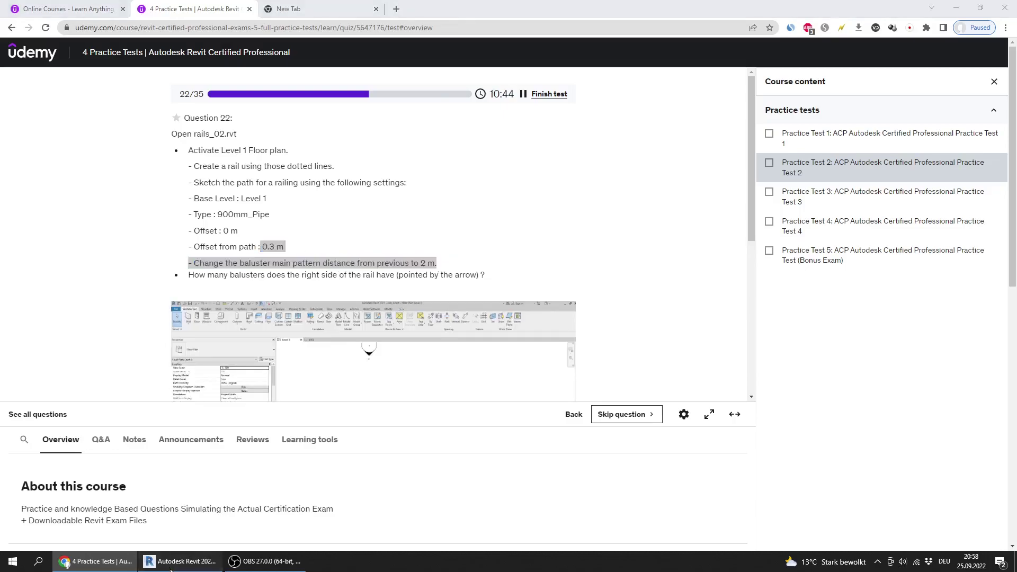
click(520, 243)
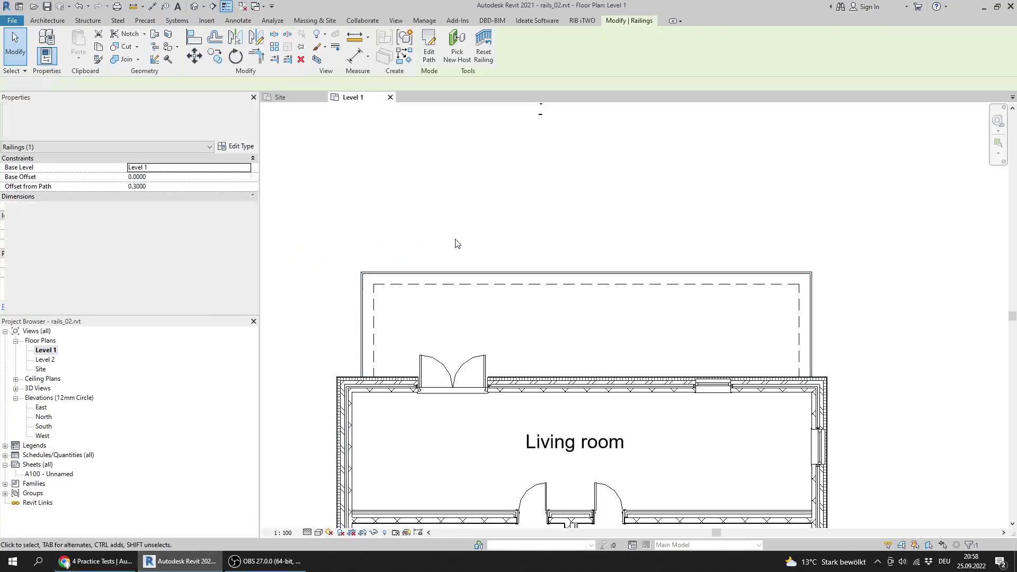
click(460, 273)
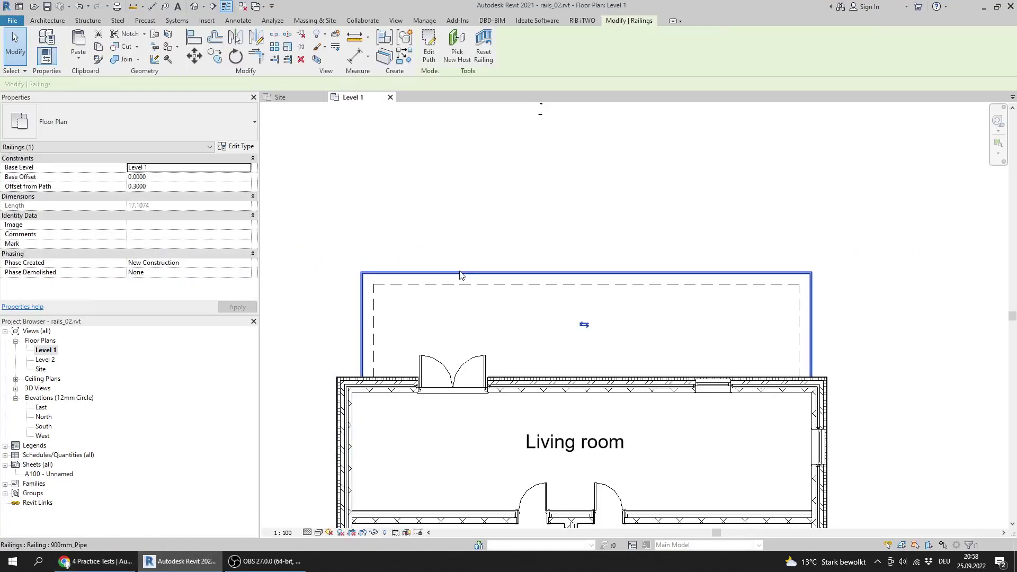
click(246, 147)
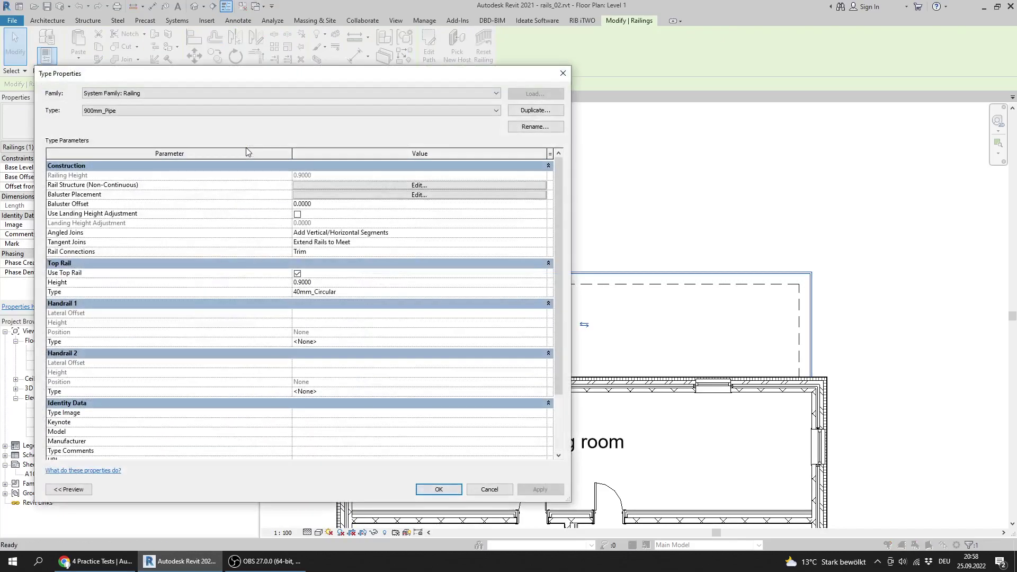
click(326, 195)
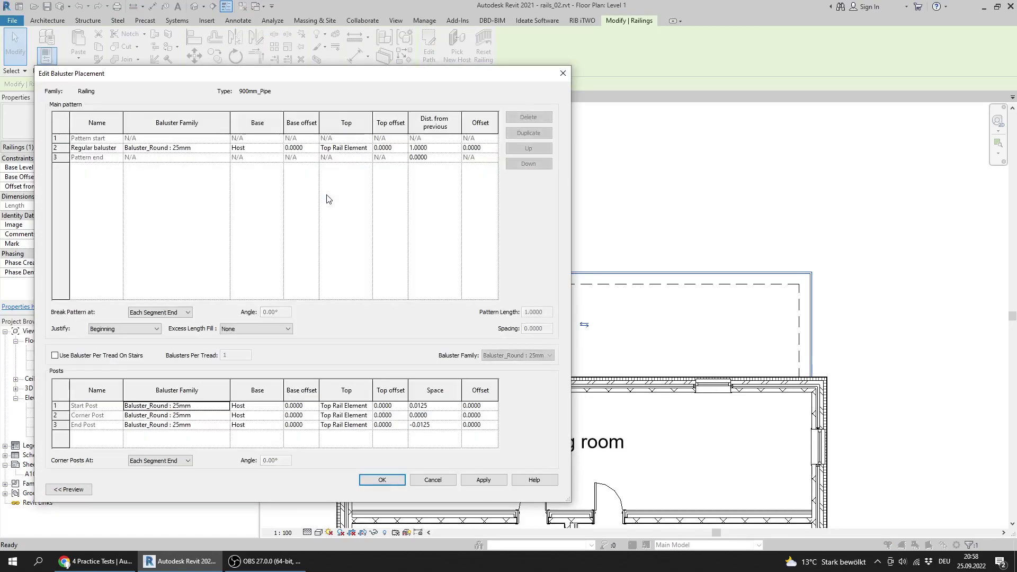
drag(247, 75, 295, 74)
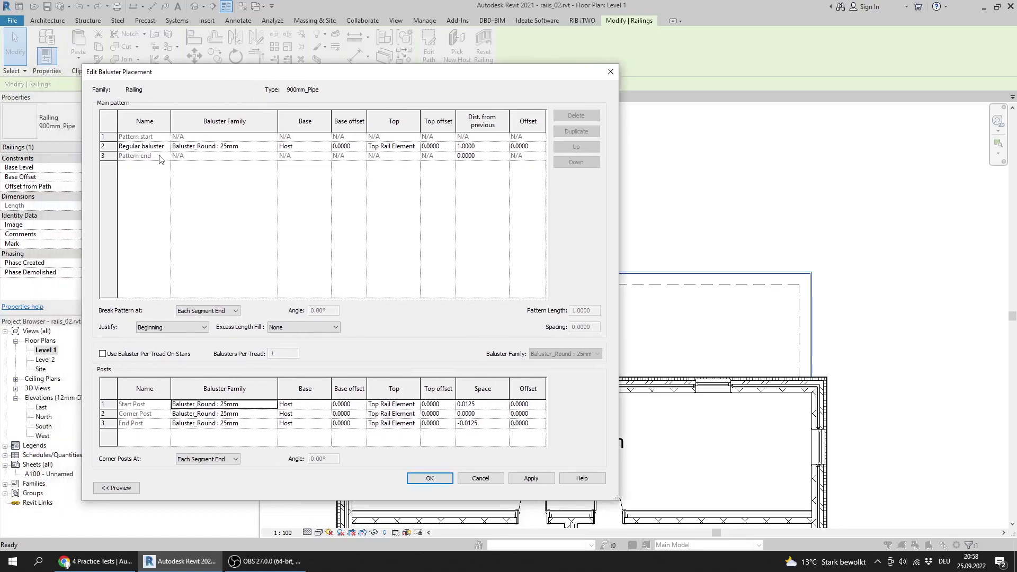
Recheck the main pattern wording in Chrome and set the regular baluster's distance from previous to 2 m in Revit.
click(120, 554)
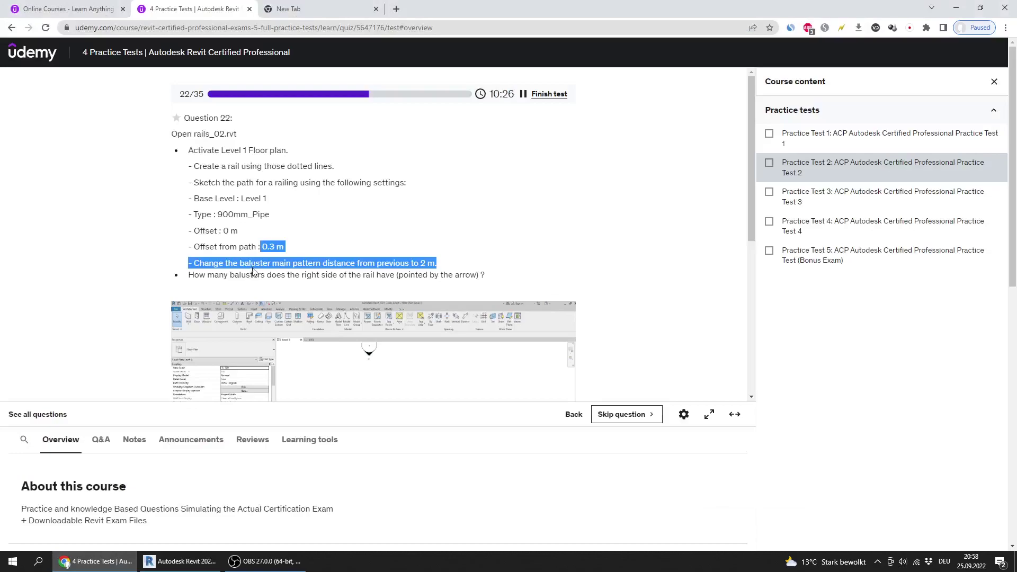
click(283, 264)
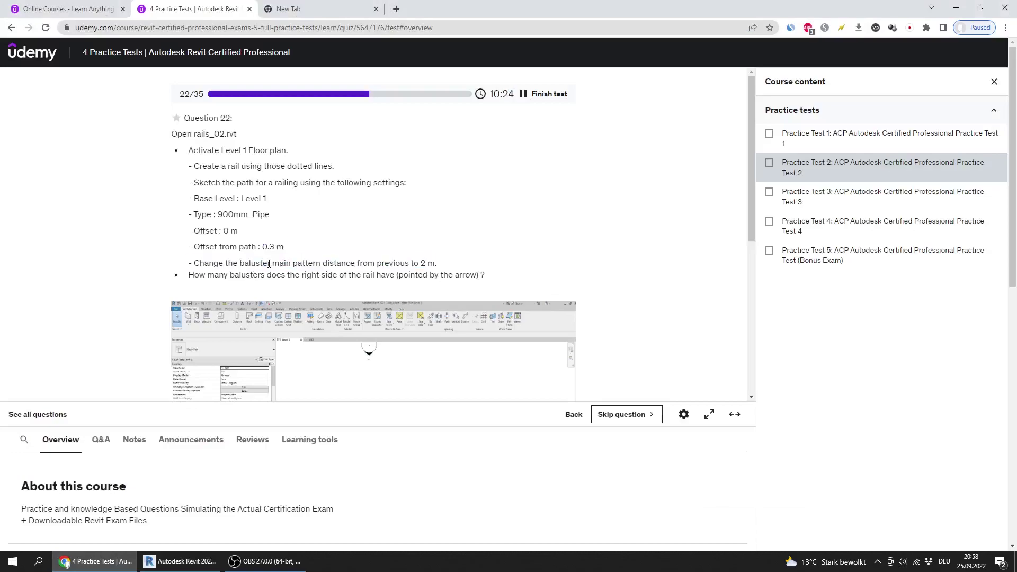
drag(272, 263, 328, 263)
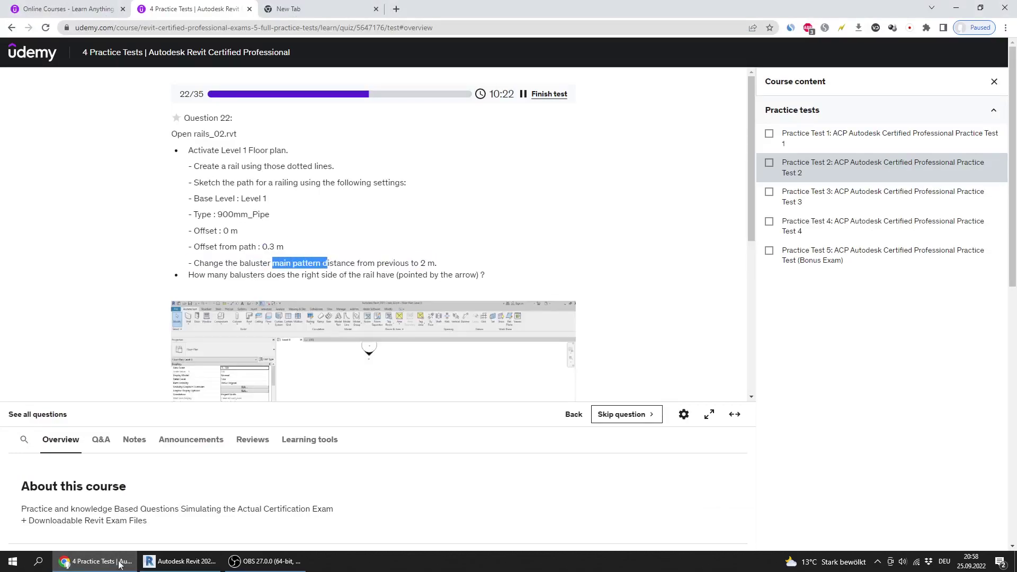
click(180, 561)
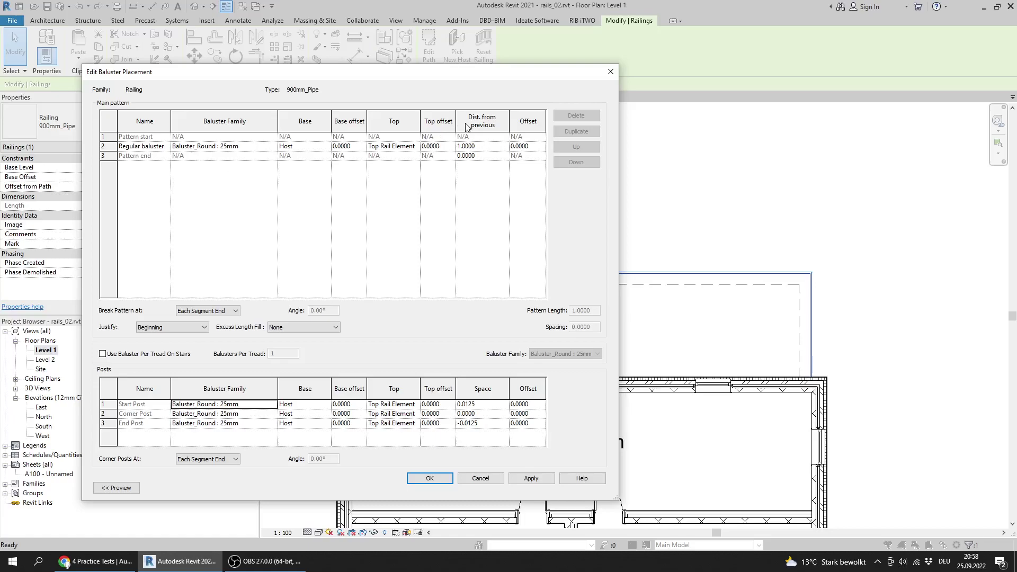
click(483, 147)
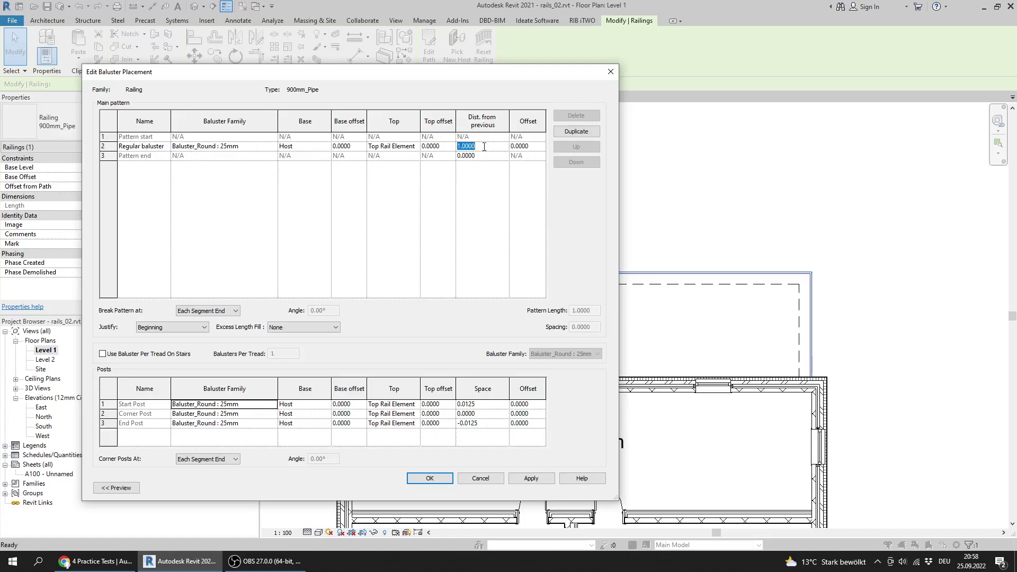
text(2)
click(535, 477)
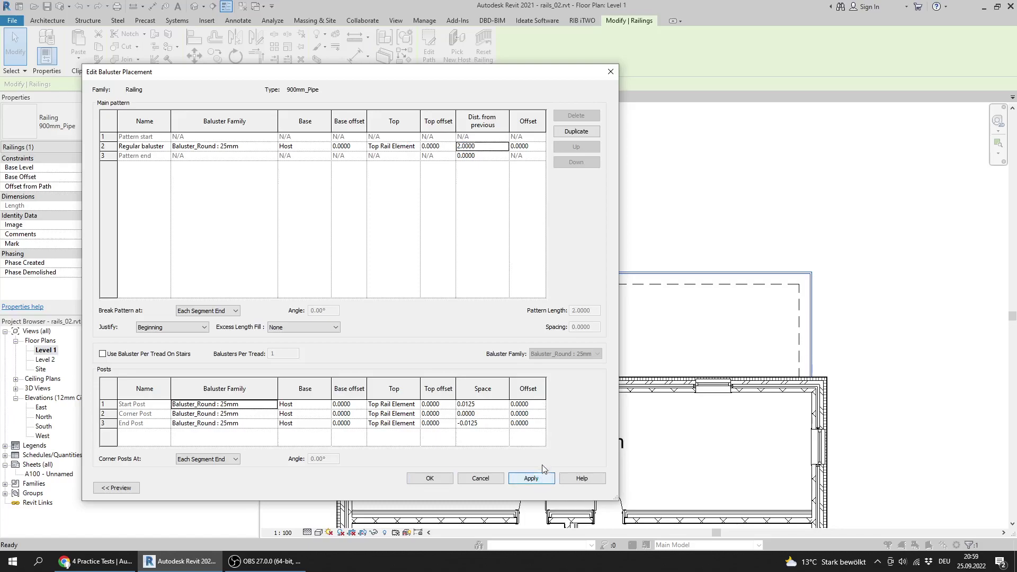
click(430, 478)
click(582, 488)
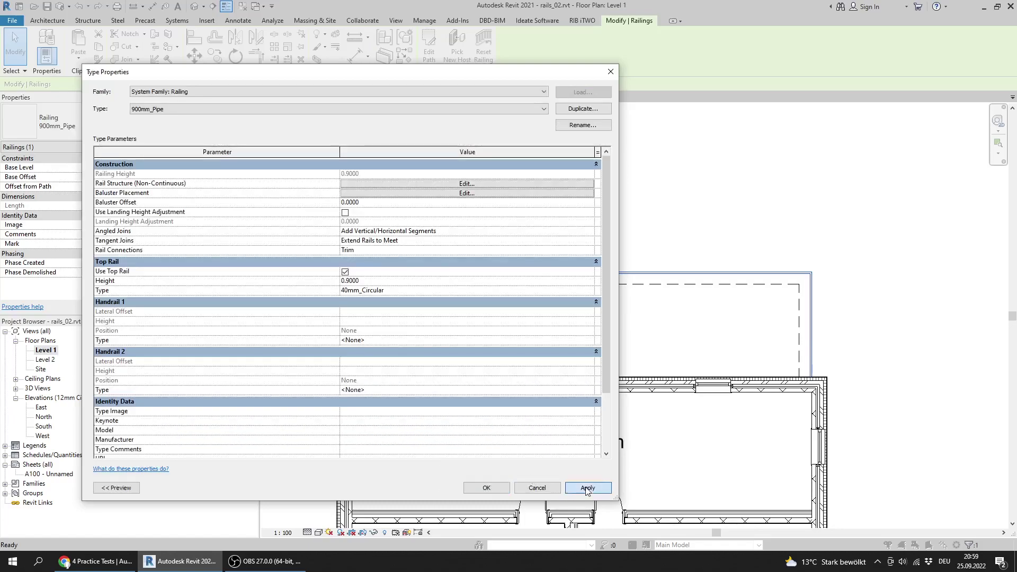
click(486, 487)
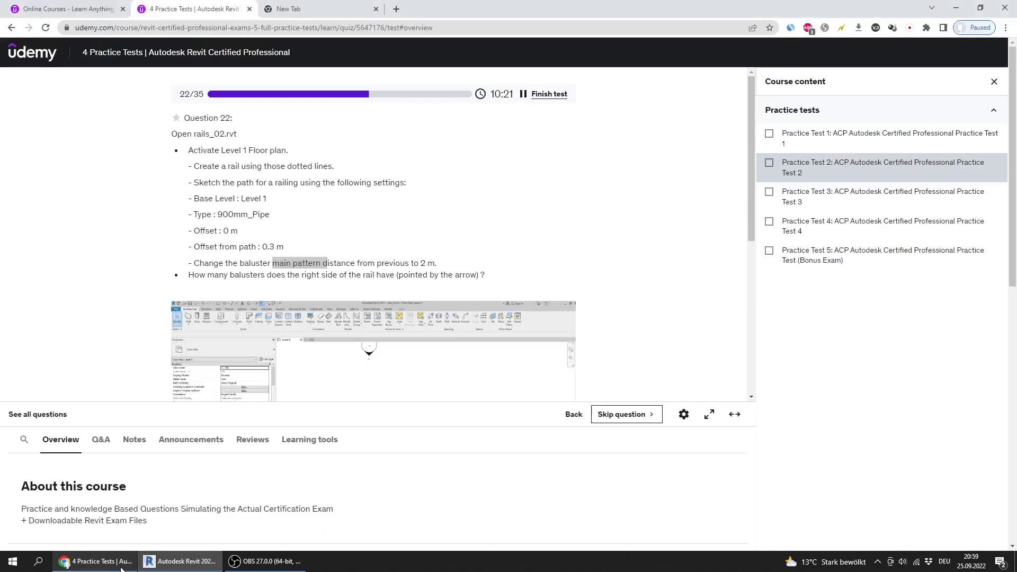
Switch to Chrome and examine question 22's image for the railing side marked by the arrow.
click(98, 561)
scroll(258, 235, down, 4)
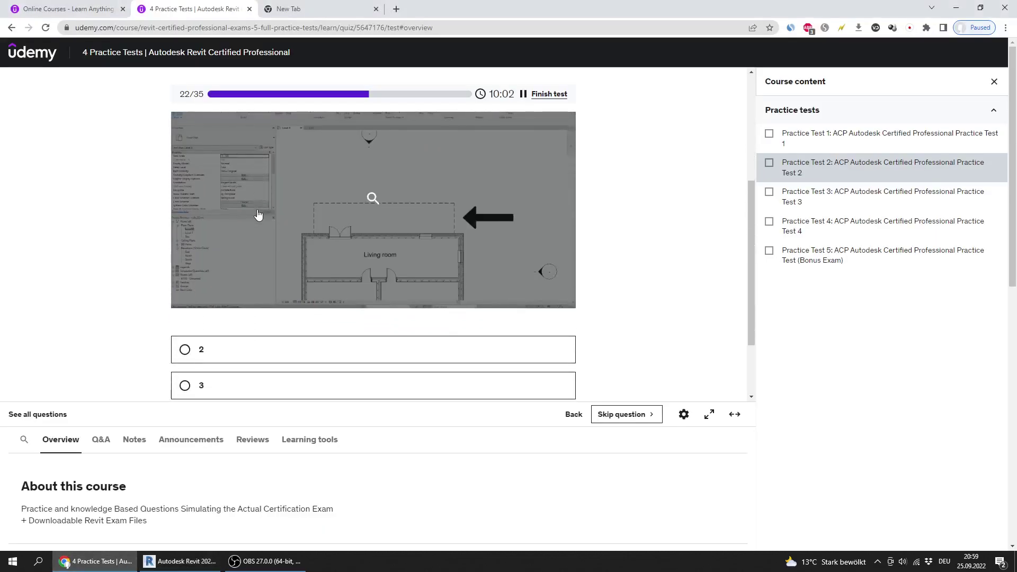
scroll(256, 219, up, 2)
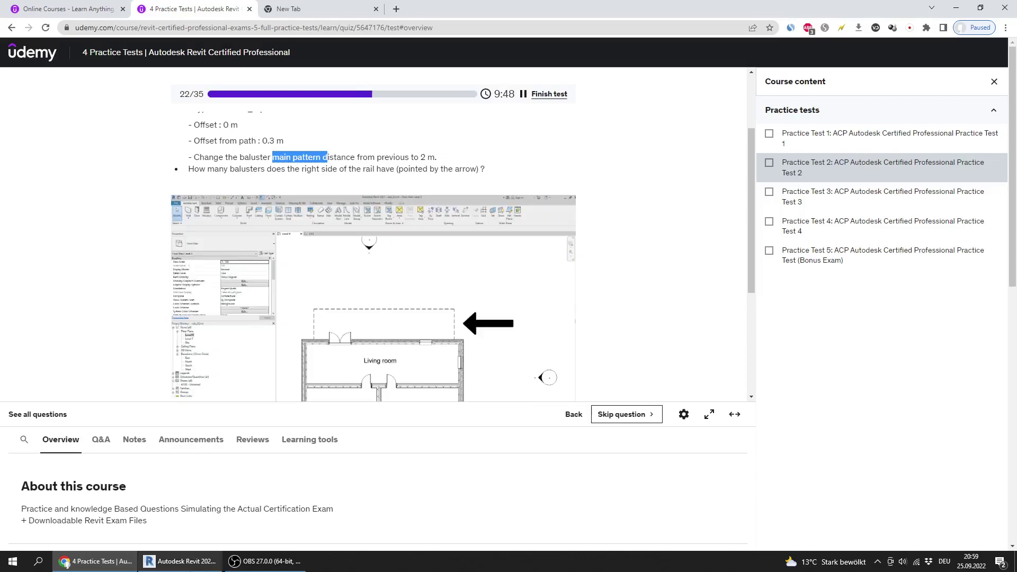
Switch to Revit, open the default 3D view and count the balusters on the arrowed short side of the 900mm_Pipe railing.
click(180, 562)
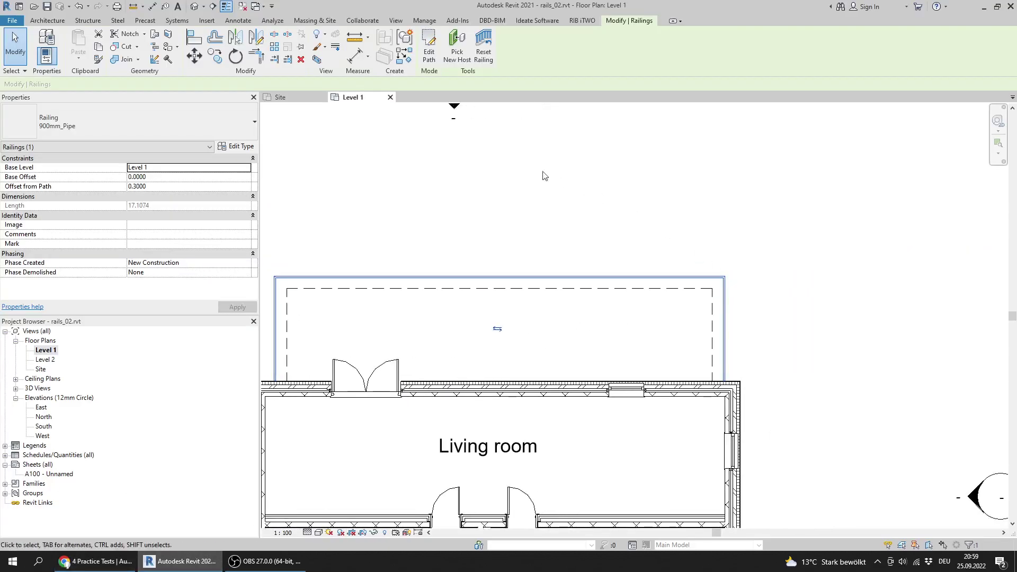
click(194, 5)
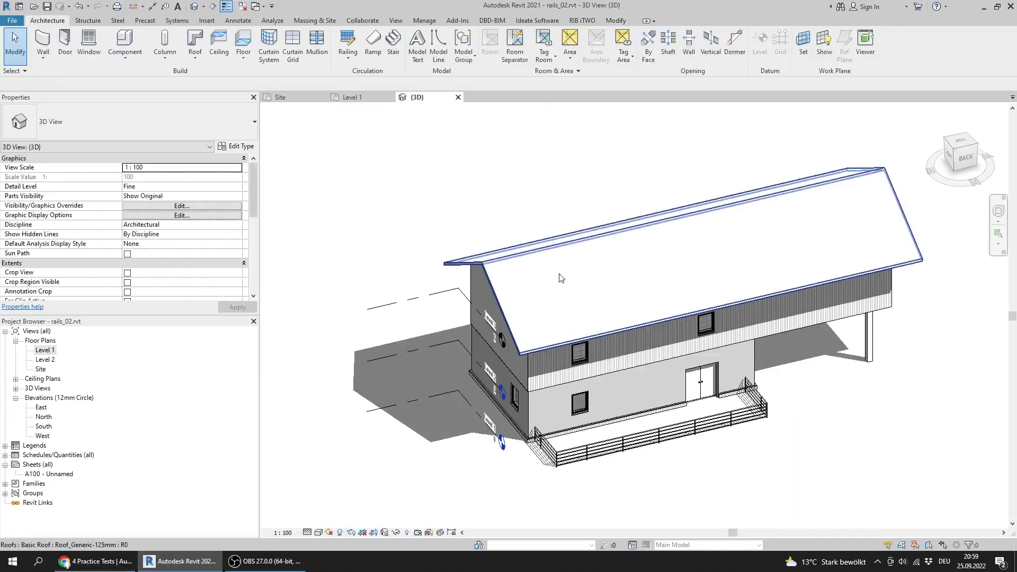
shift+middle_drag(612, 341, 583, 397)
scroll(619, 397, up, 6)
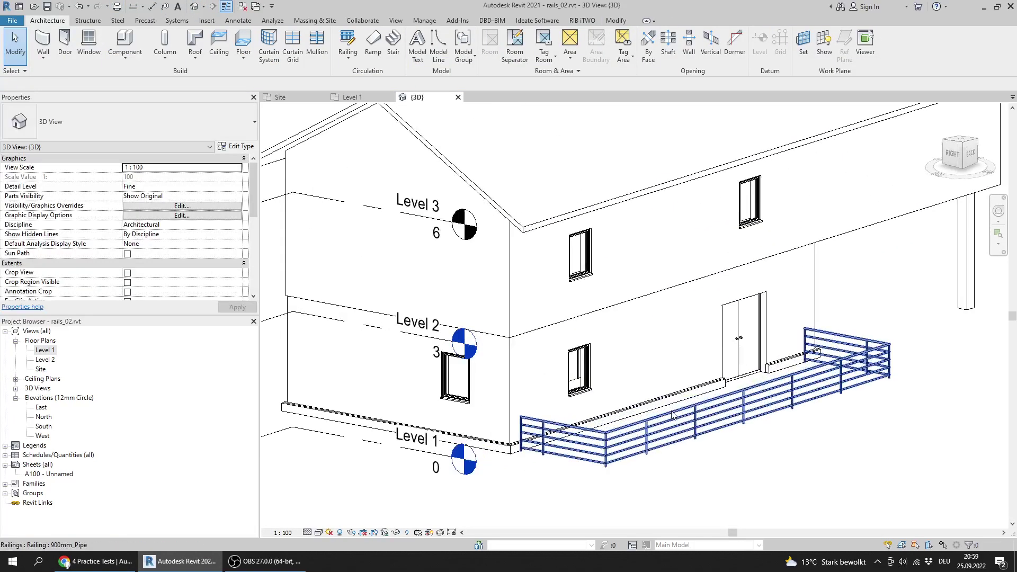
scroll(656, 405, up, 3)
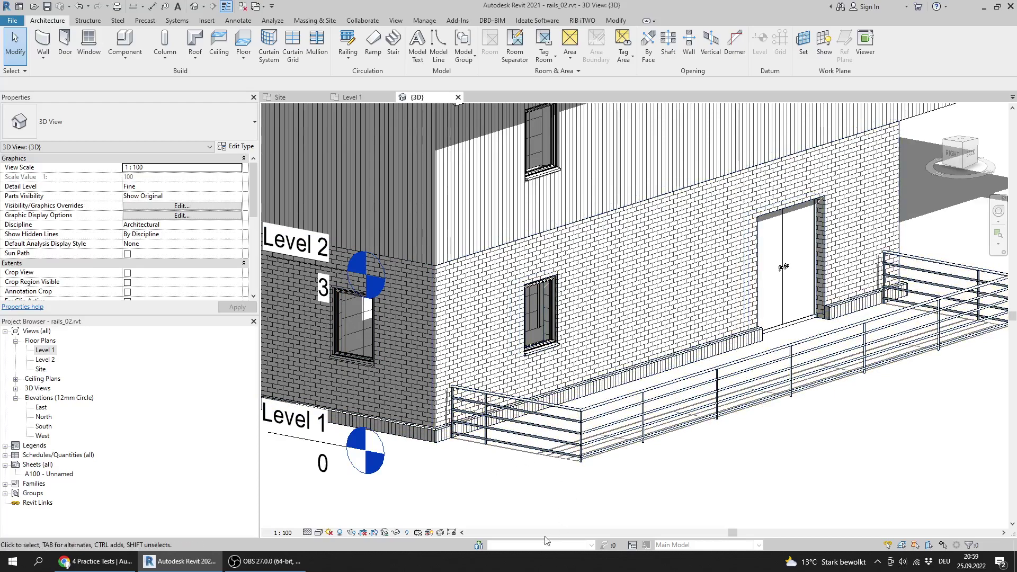
Switch to Chrome, answer question 22 with 3 and advance to the following question.
click(122, 566)
scroll(249, 307, down, 3)
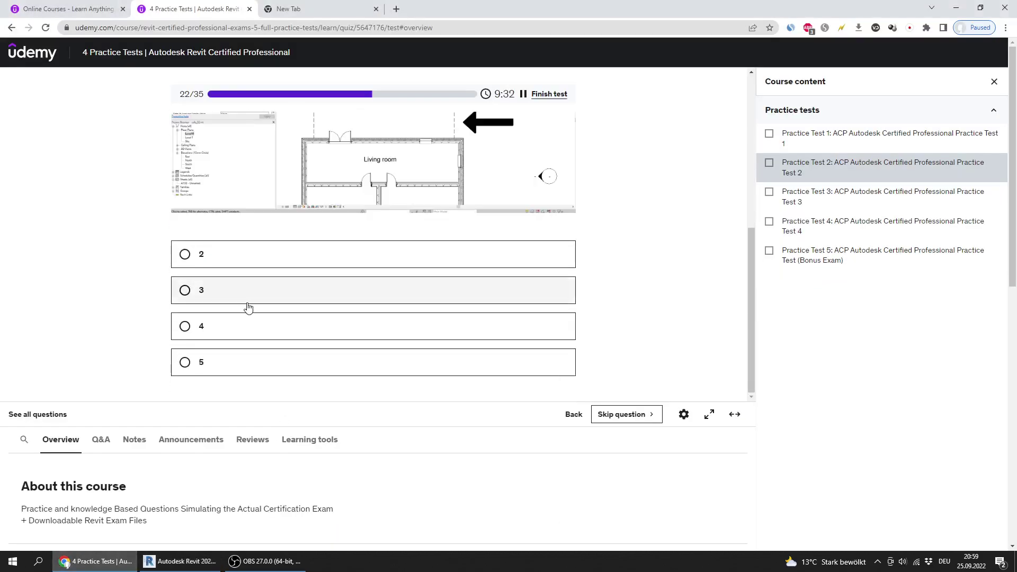
click(209, 297)
scroll(121, 296, up, 4)
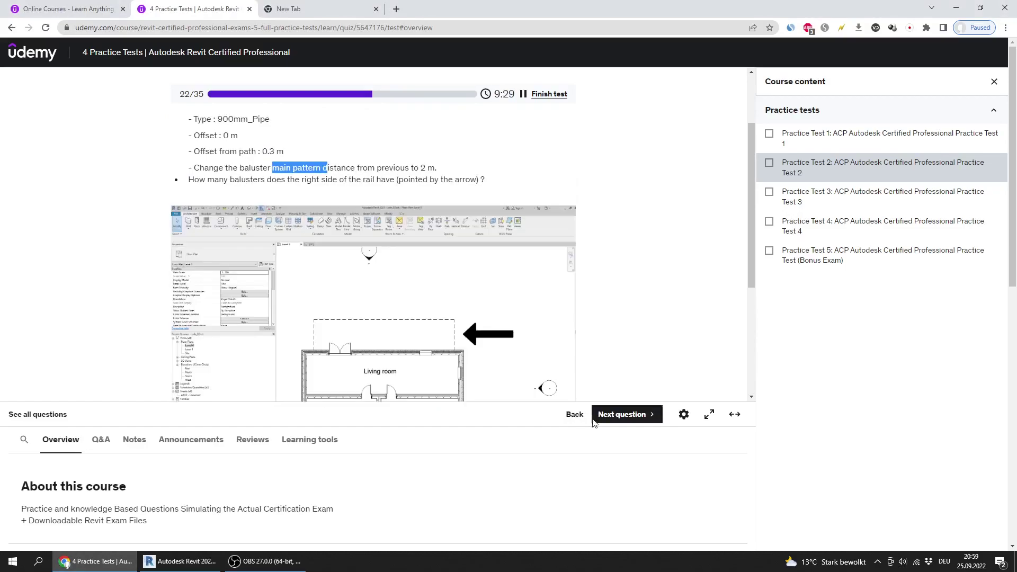
click(622, 416)
click(265, 561)
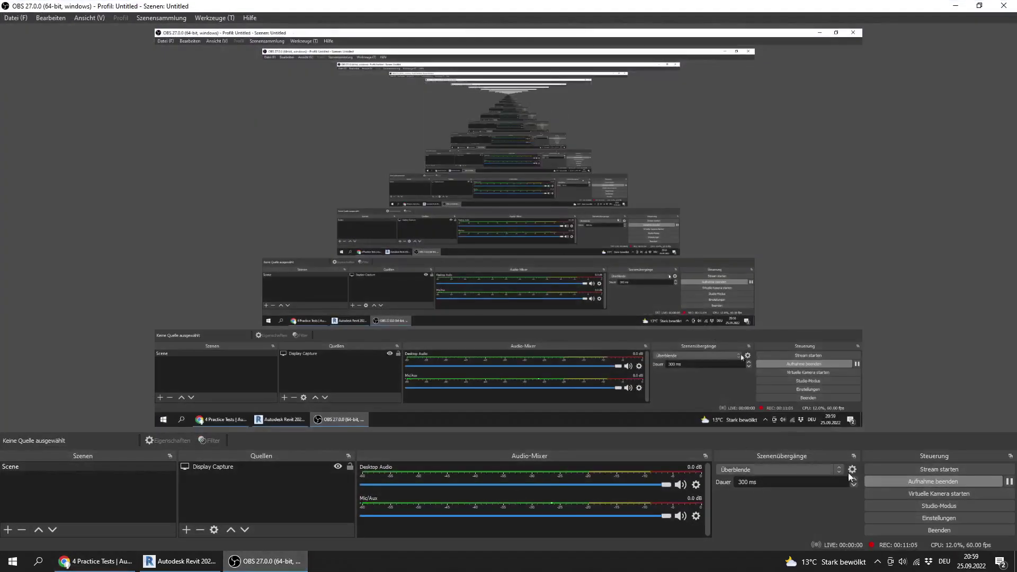